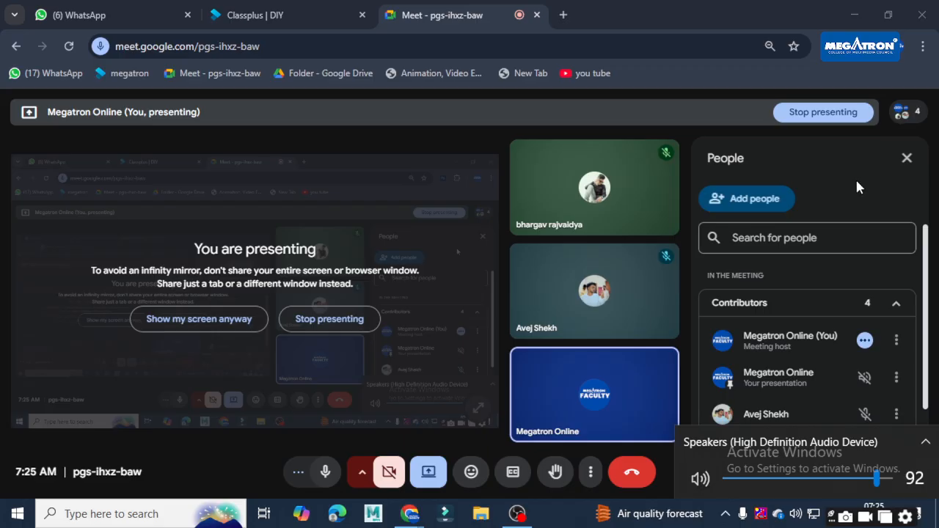
click(575, 520)
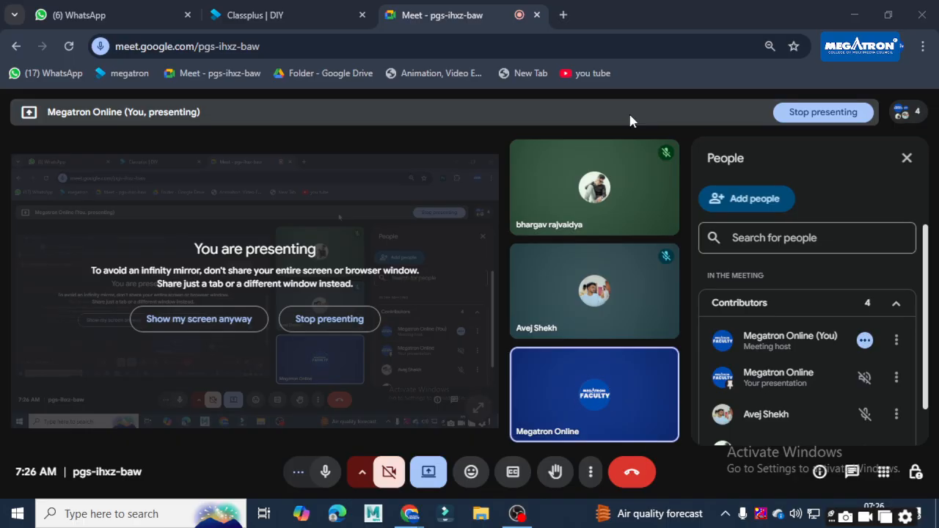
Search Google for "pixabay" in a new browser tab.
click(565, 16)
click(430, 299)
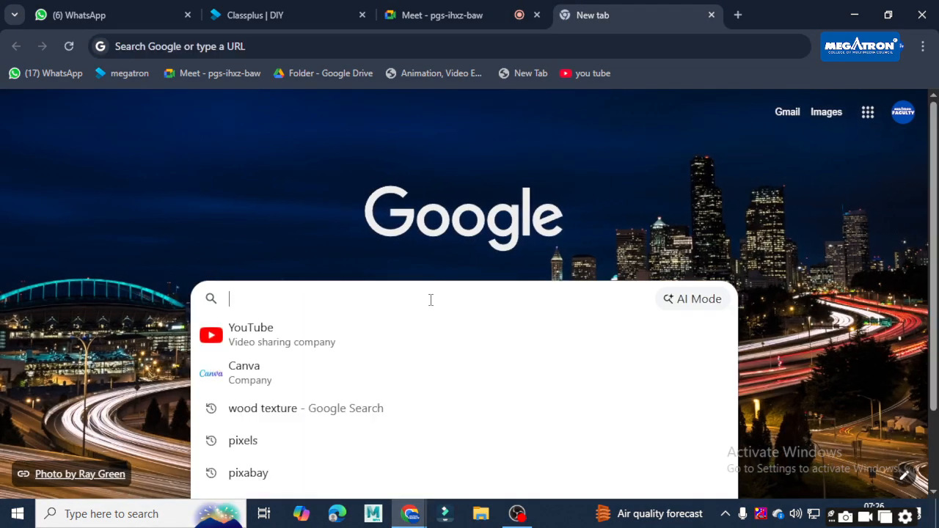
text(pix)
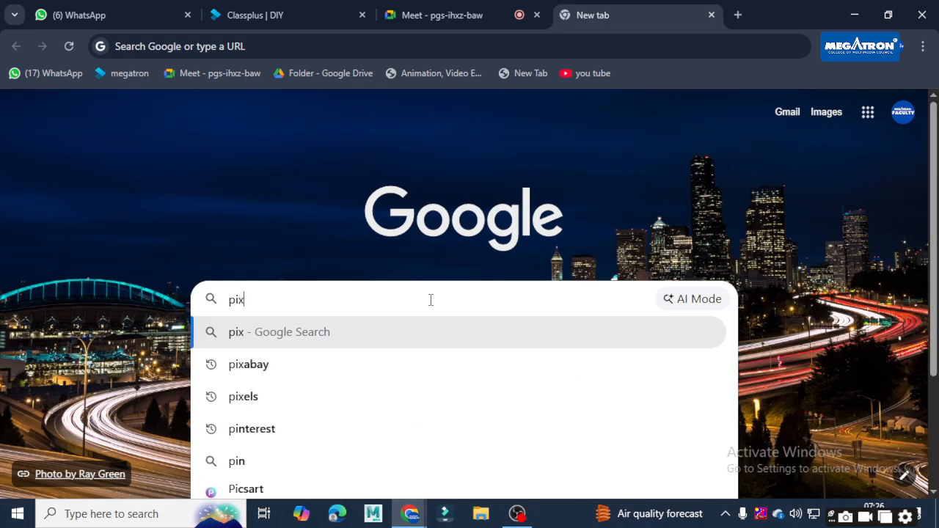
key(Down)
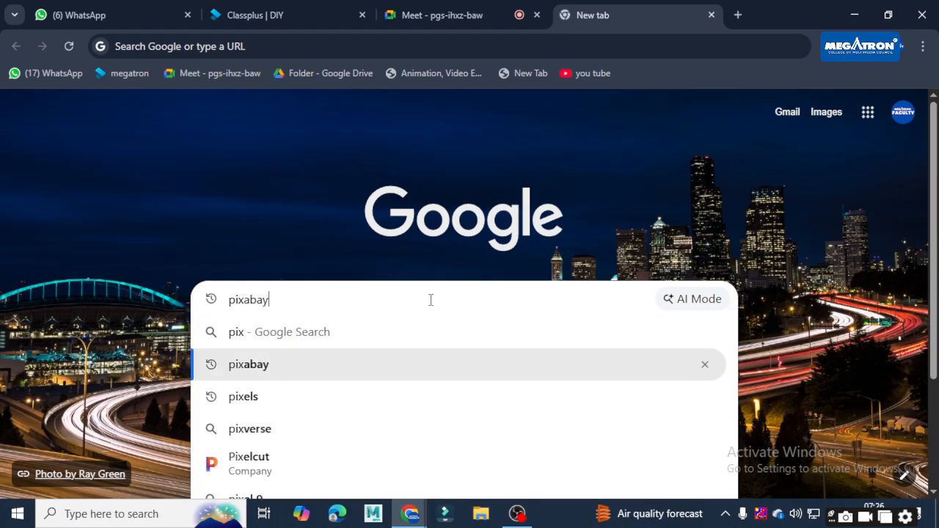
key(Return)
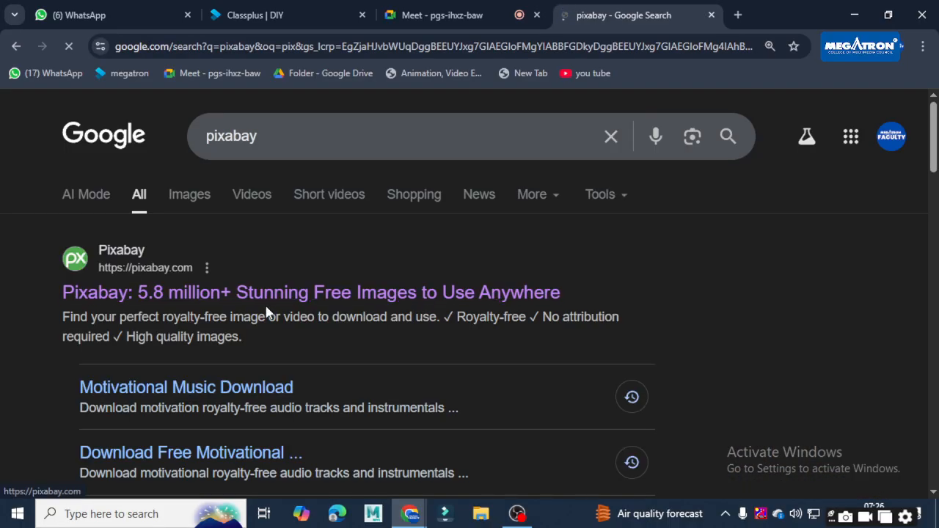
Admit the waiting participant to the Google Meet call and return to the pixabay search results.
click(416, 10)
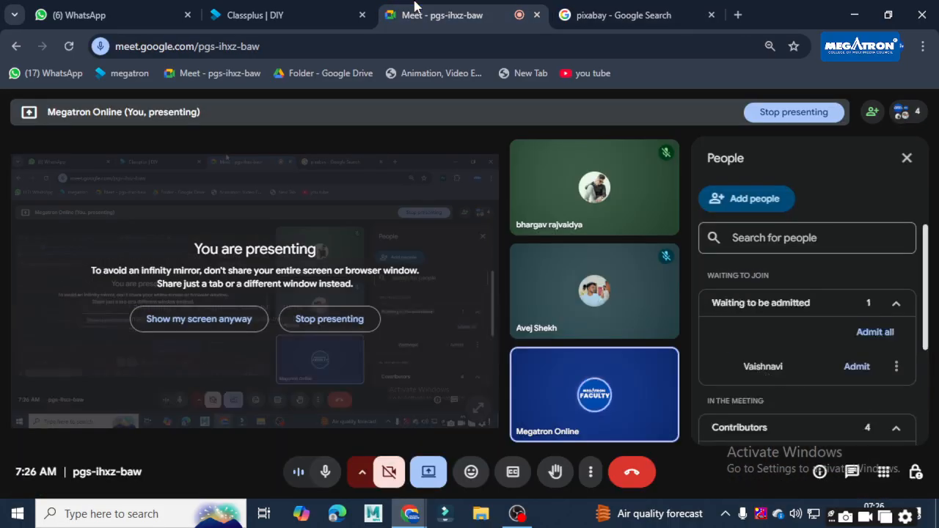
click(863, 367)
click(607, 10)
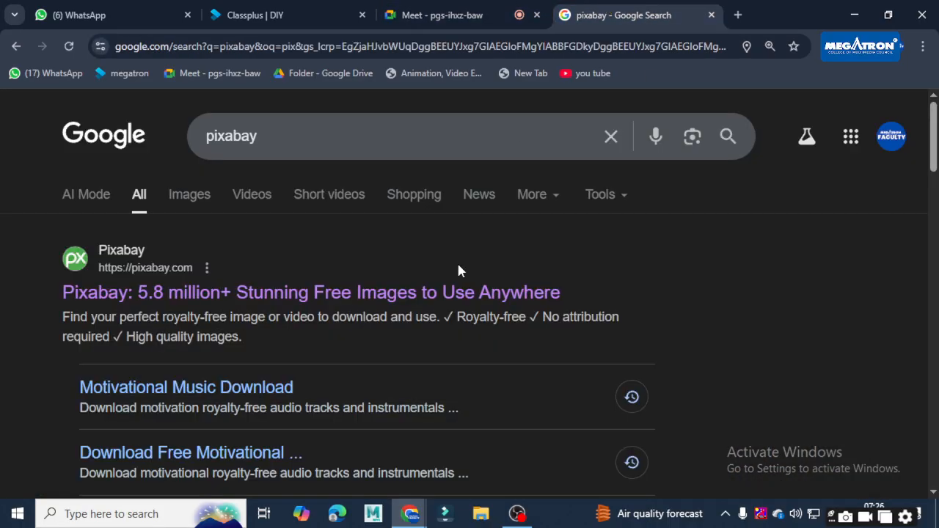
Open the Pixabay website from the search results and browse its free stock videos section.
click(437, 296)
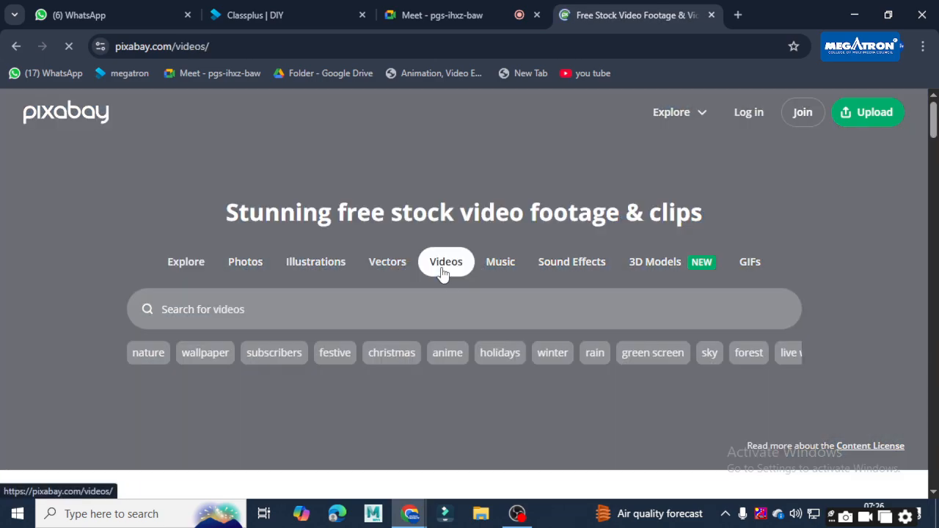
scroll(442, 273, down, 5)
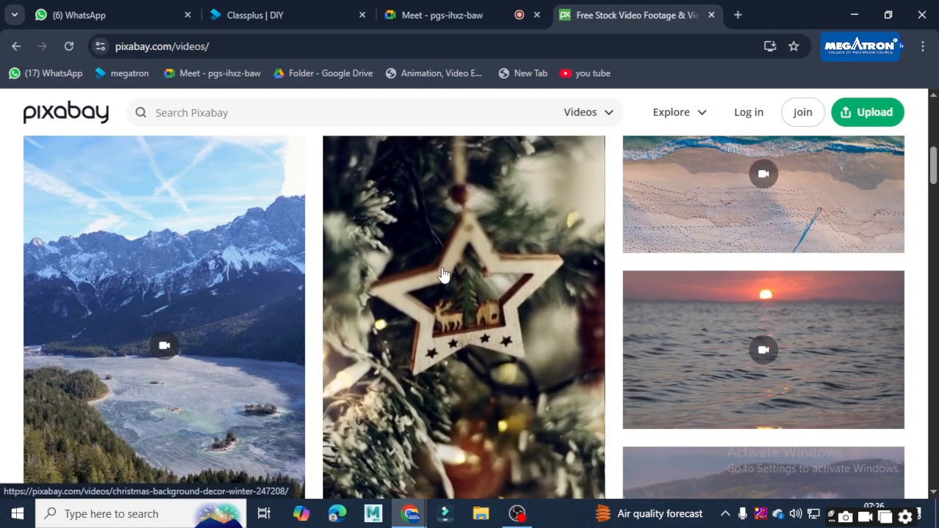
scroll(442, 273, down, 5)
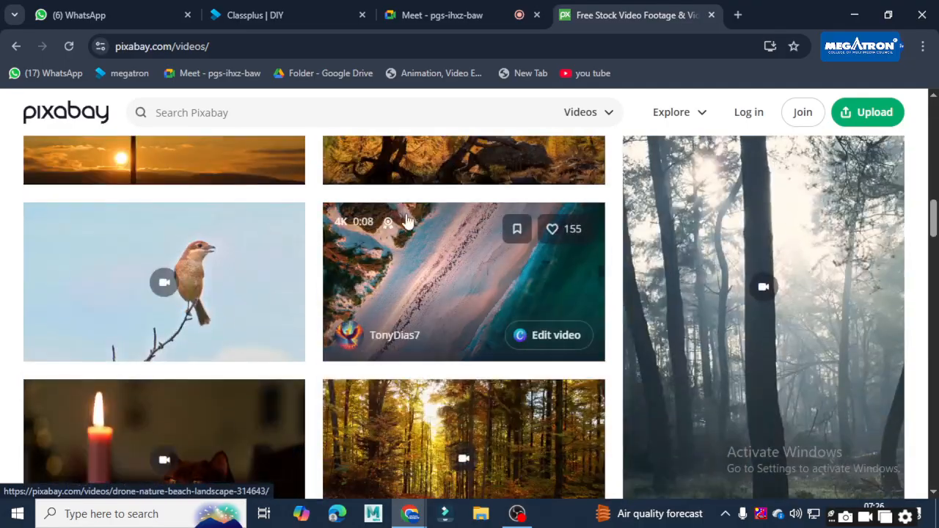
Search the Pixabay videos for "garden" and look through the resulting clips.
click(288, 105)
scroll(289, 105, down, 1)
text(g)
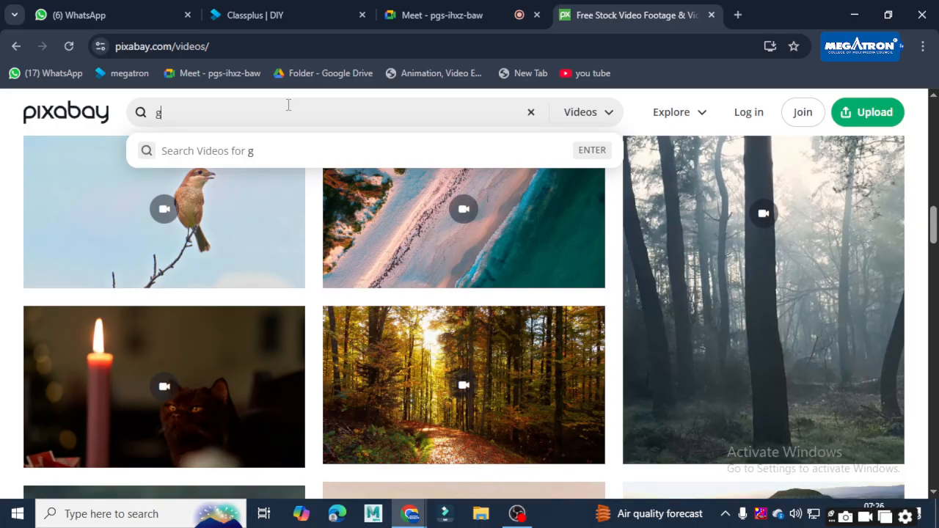
text(ardem)
key(BackSpace)
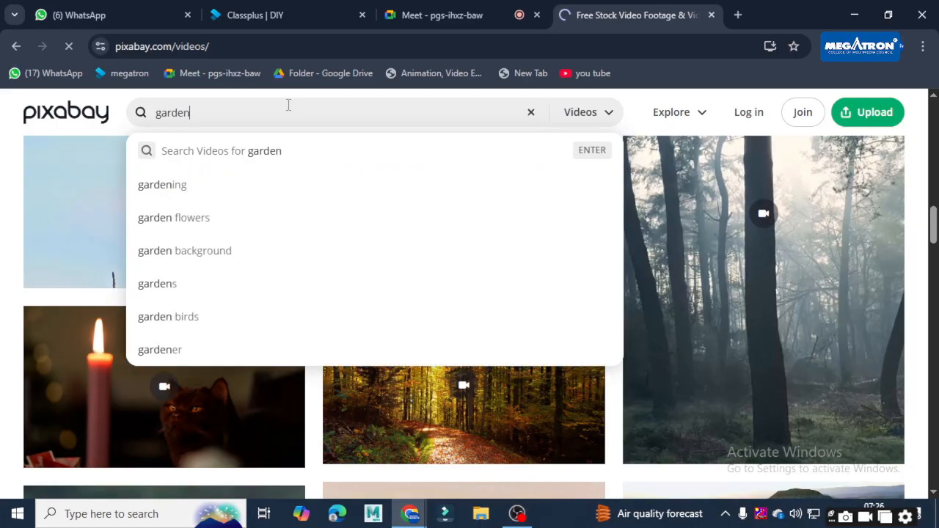
key(Return)
scroll(336, 193, down, 5)
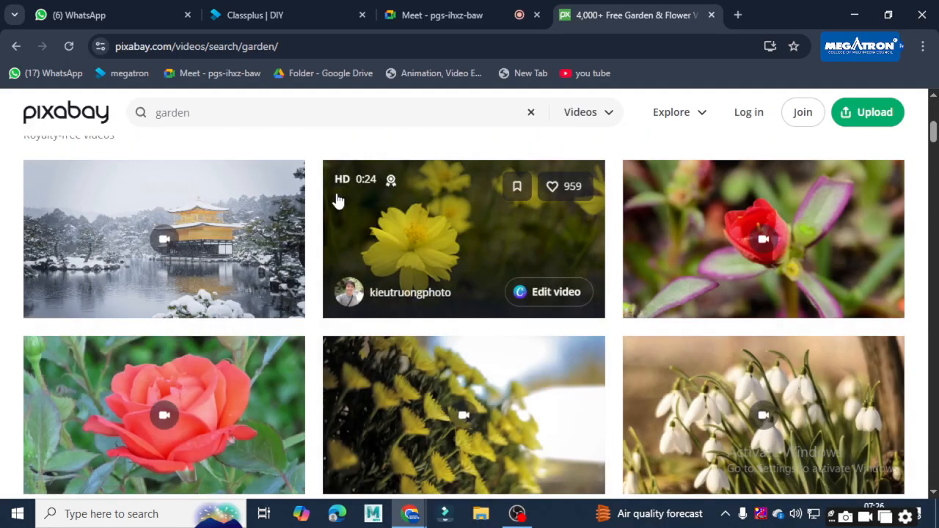
scroll(338, 201, down, 6)
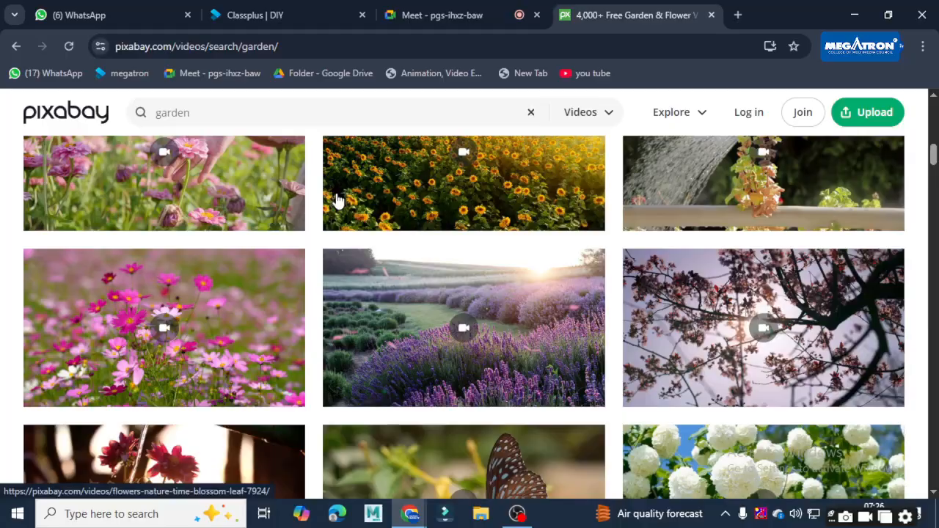
scroll(337, 200, down, 6)
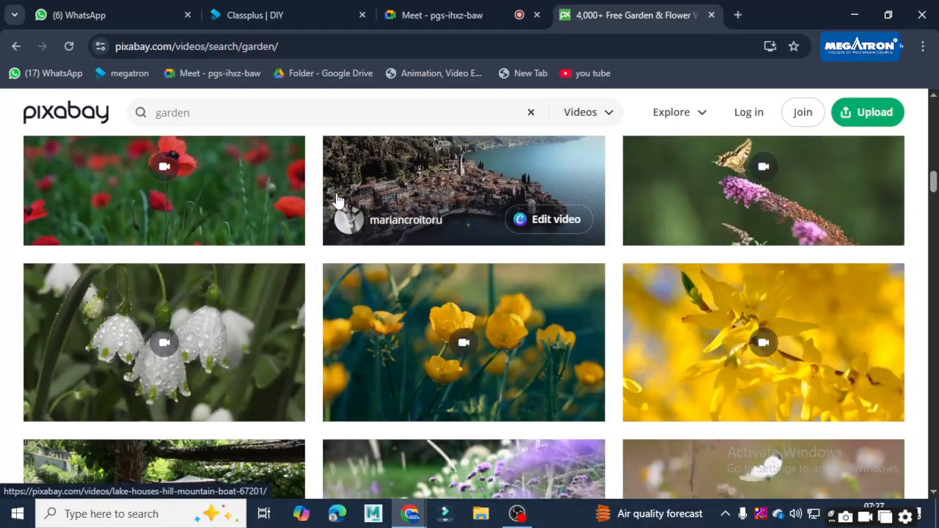
scroll(337, 200, down, 3)
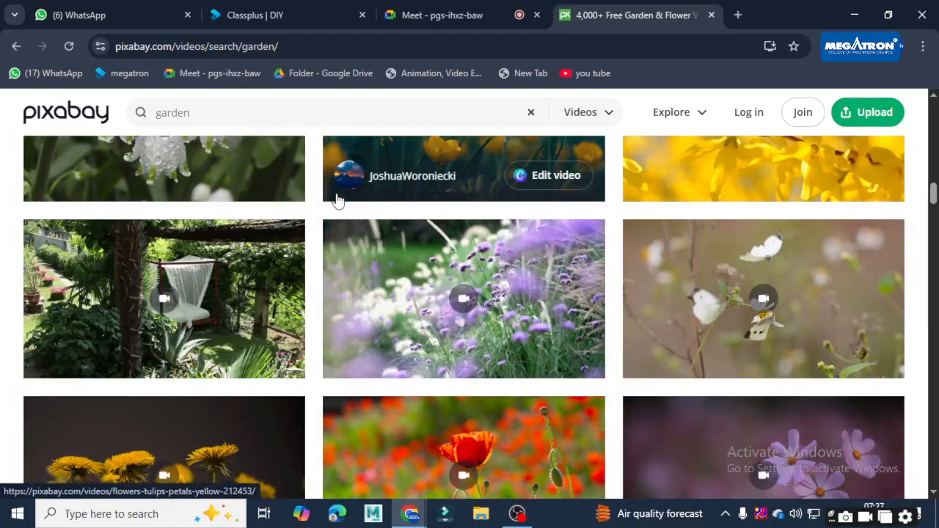
Change the Pixabay video search to "lady in garden".
click(153, 113)
text(l)
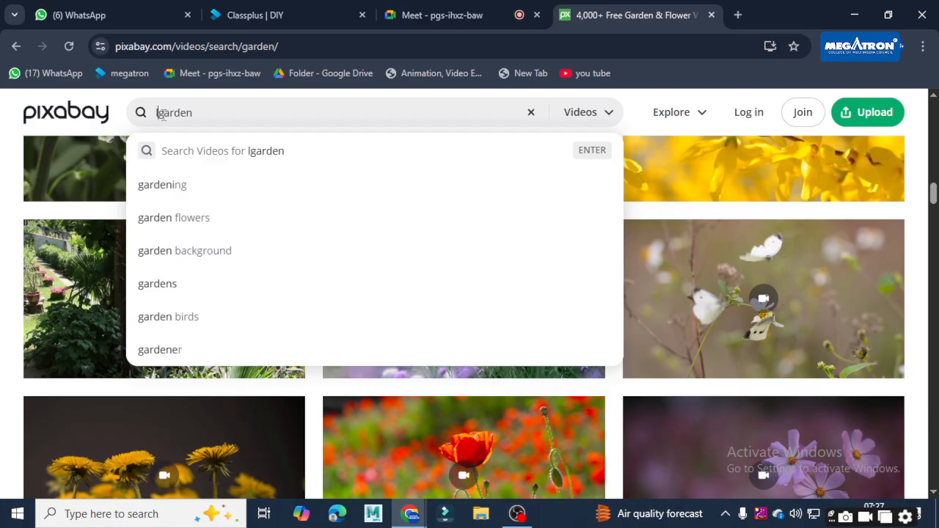
text(ady )
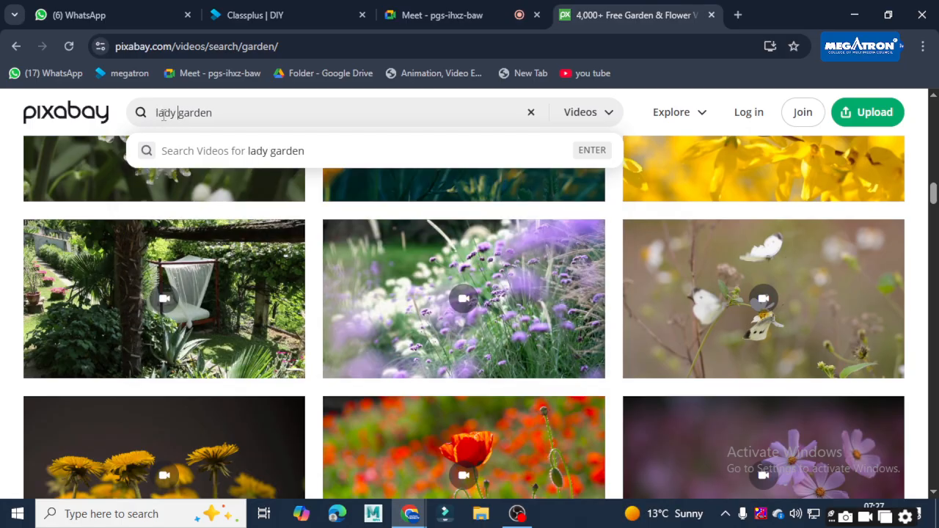
text(in)
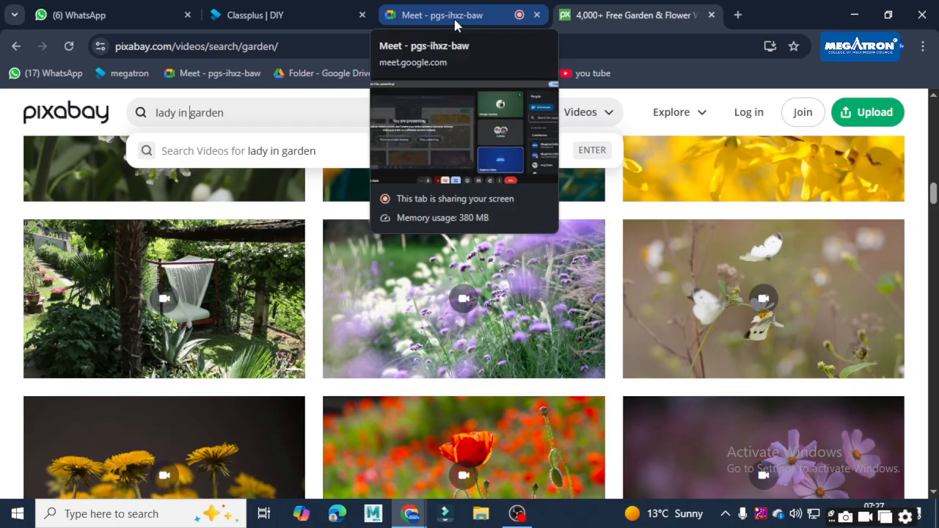
key(Return)
Look through the "lady in garden" clips and open the video of the woman in a red sari among stone arches.
scroll(570, 242, down, 5)
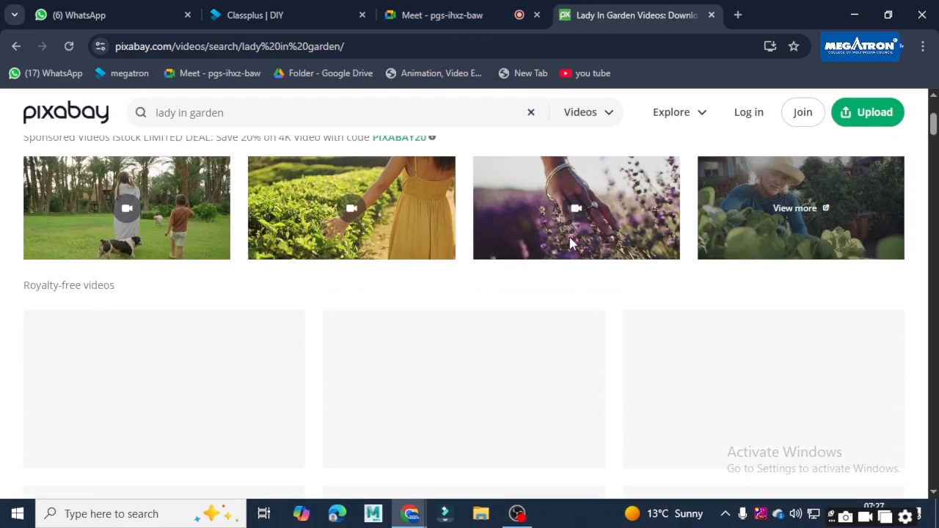
scroll(571, 244, down, 5)
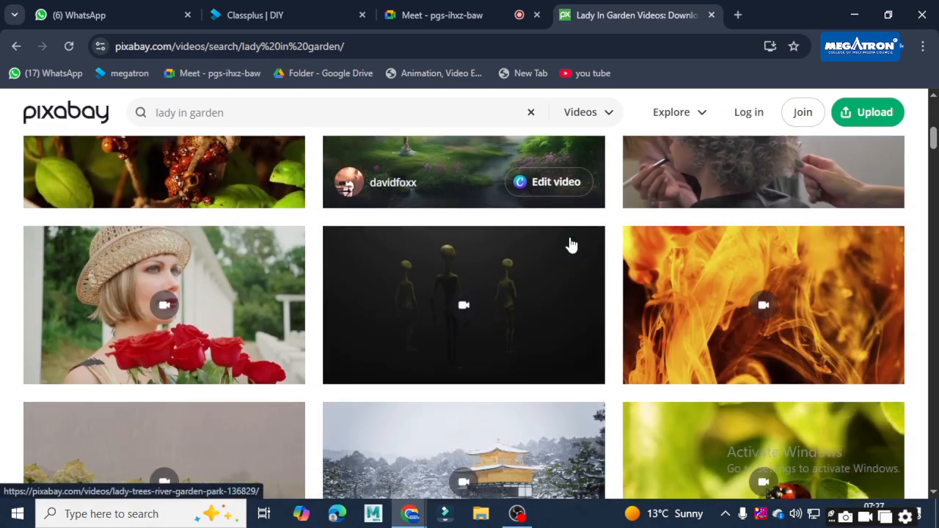
scroll(571, 244, down, 5)
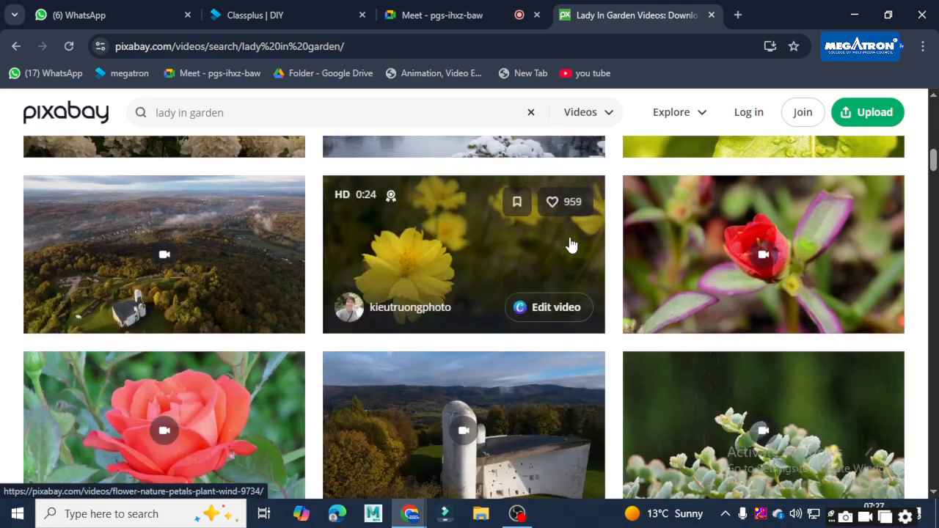
scroll(571, 245, down, 5)
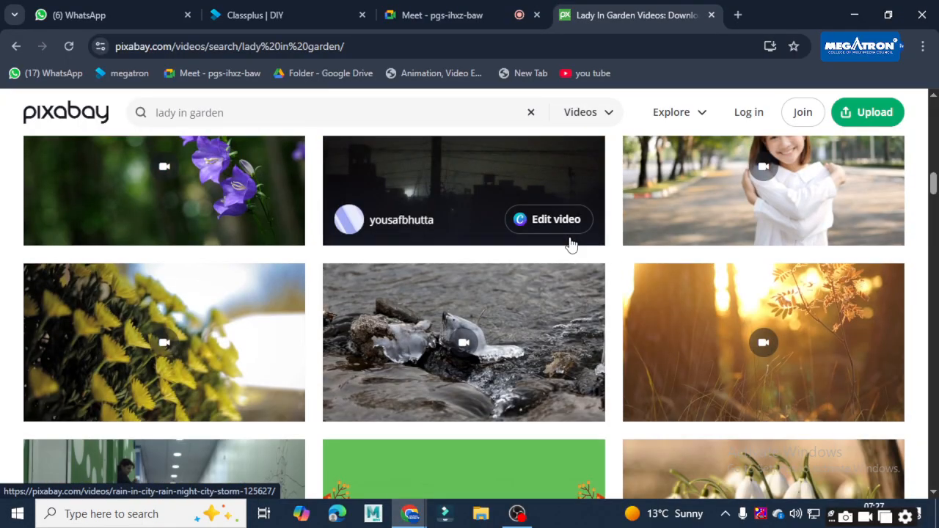
scroll(571, 245, down, 5)
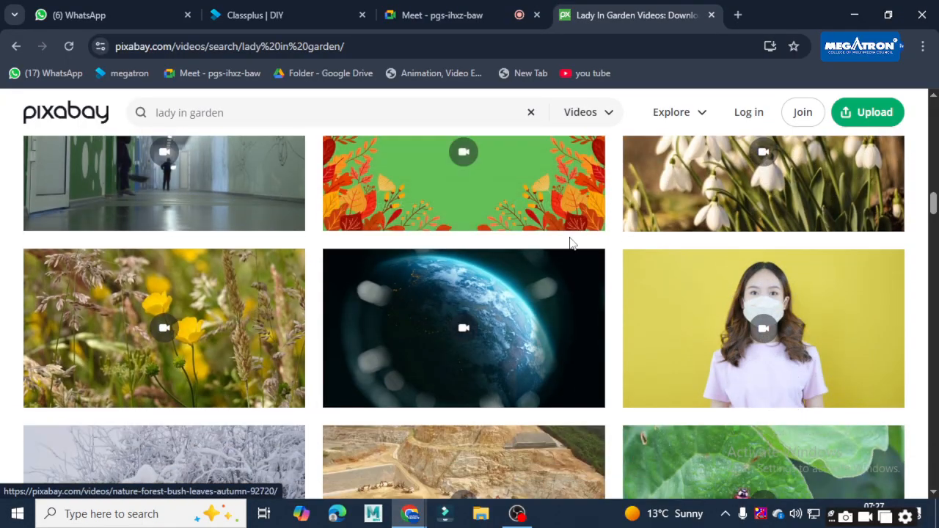
scroll(571, 244, down, 2)
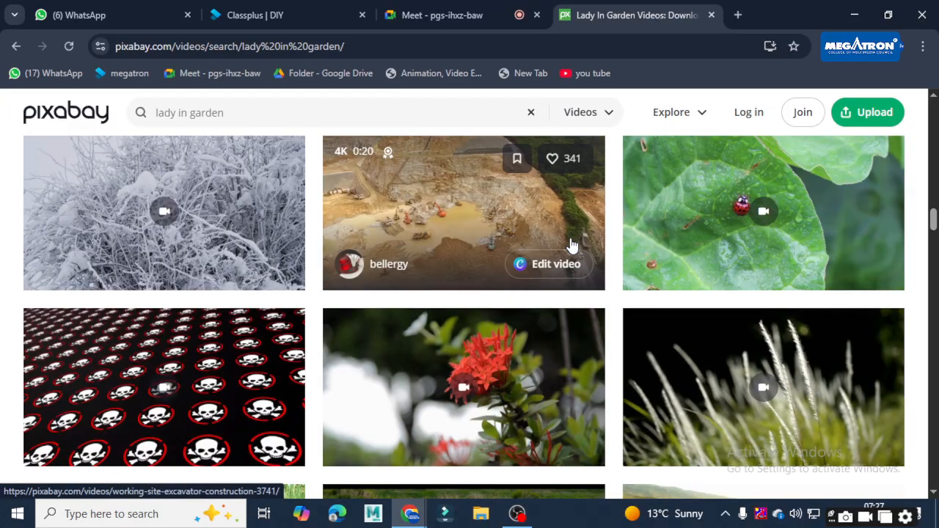
scroll(571, 244, down, 4)
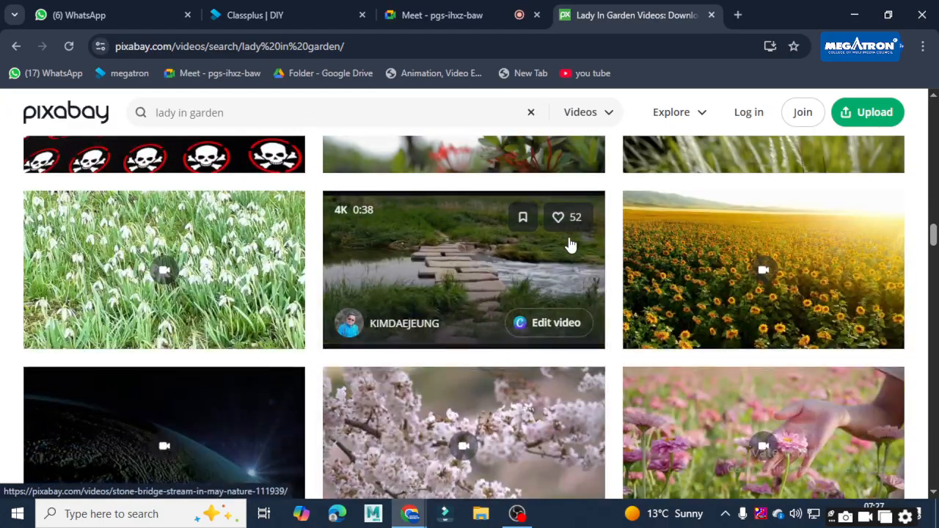
scroll(571, 244, down, 6)
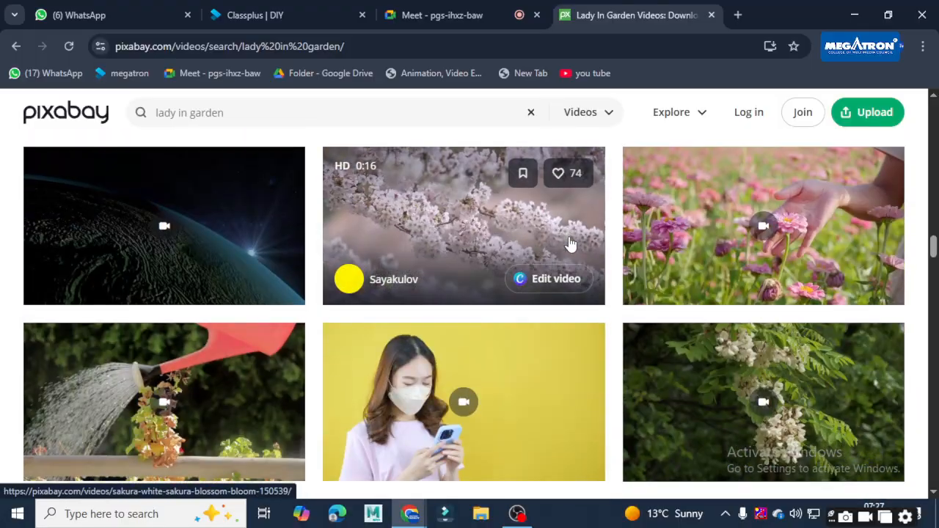
scroll(571, 245, down, 5)
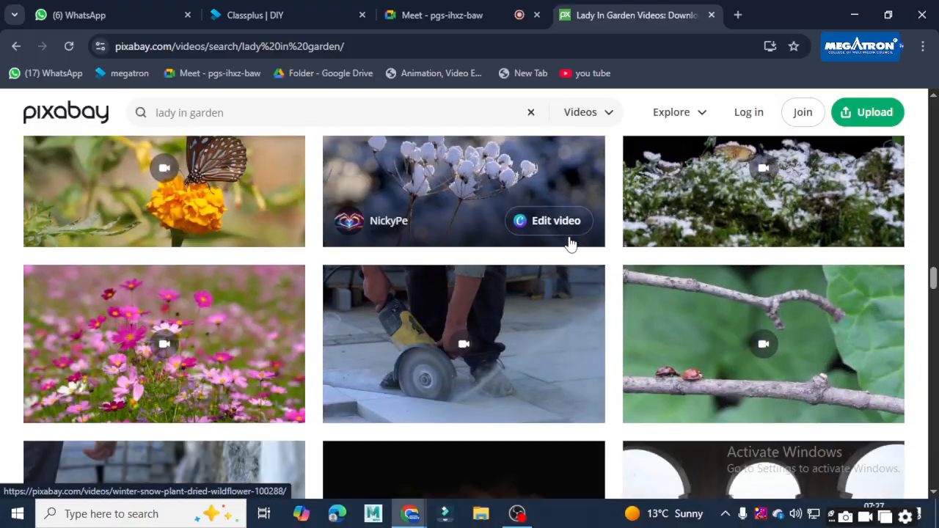
scroll(571, 244, down, 3)
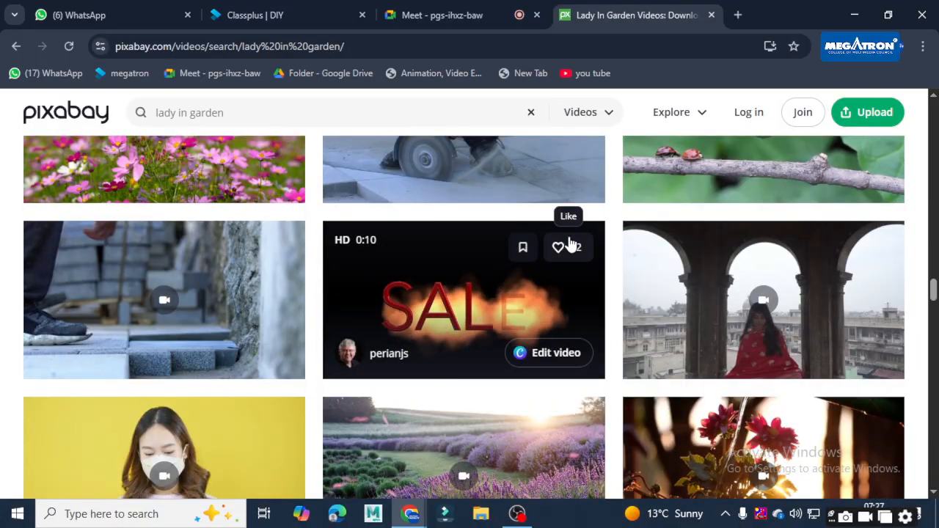
mouse_move(737, 310)
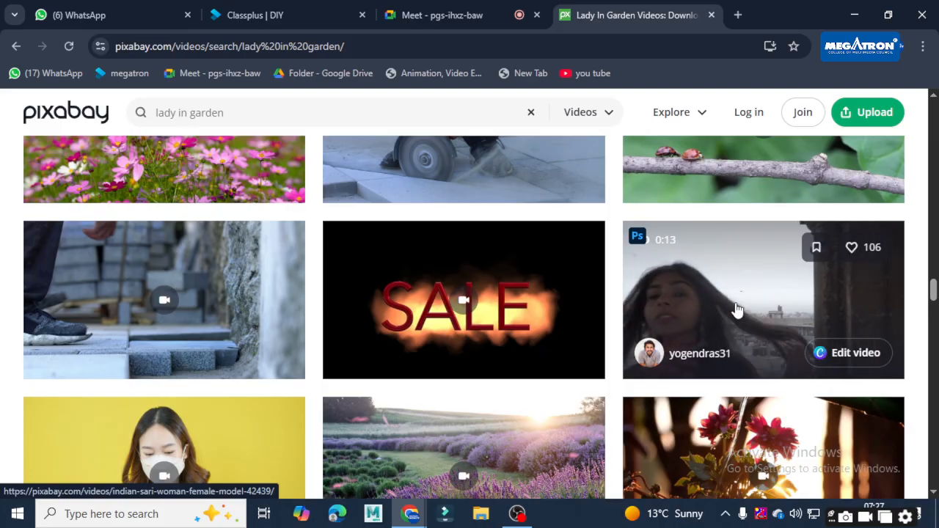
click(737, 310)
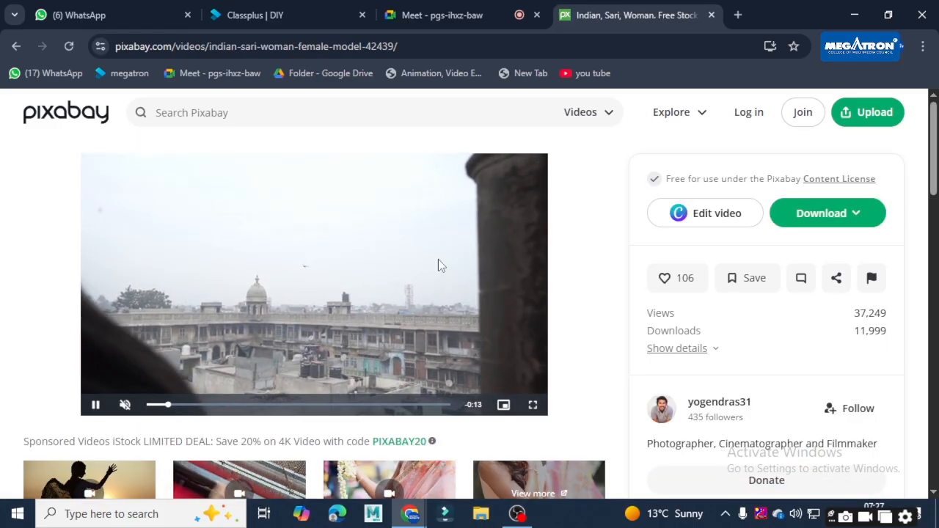
Preview the sari woman video and look through the related videos further down its page.
scroll(438, 264, down, 1)
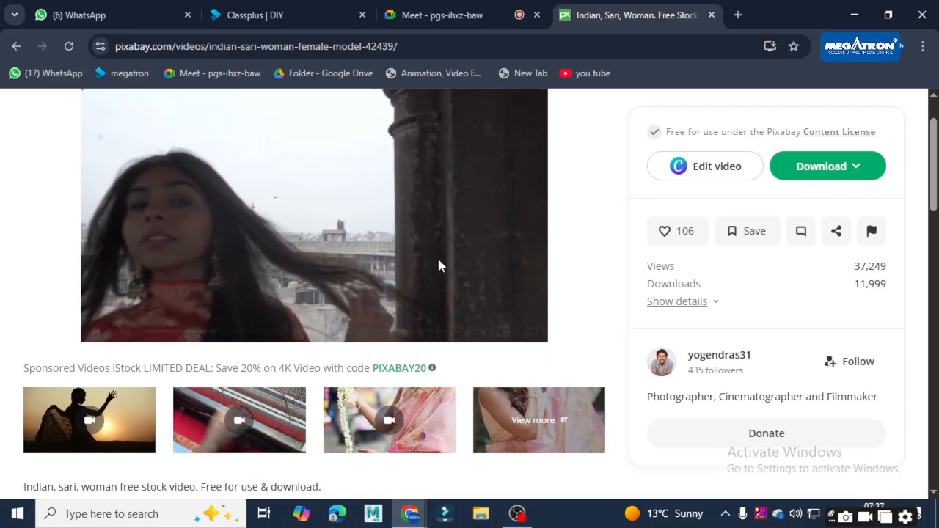
mouse_move(321, 257)
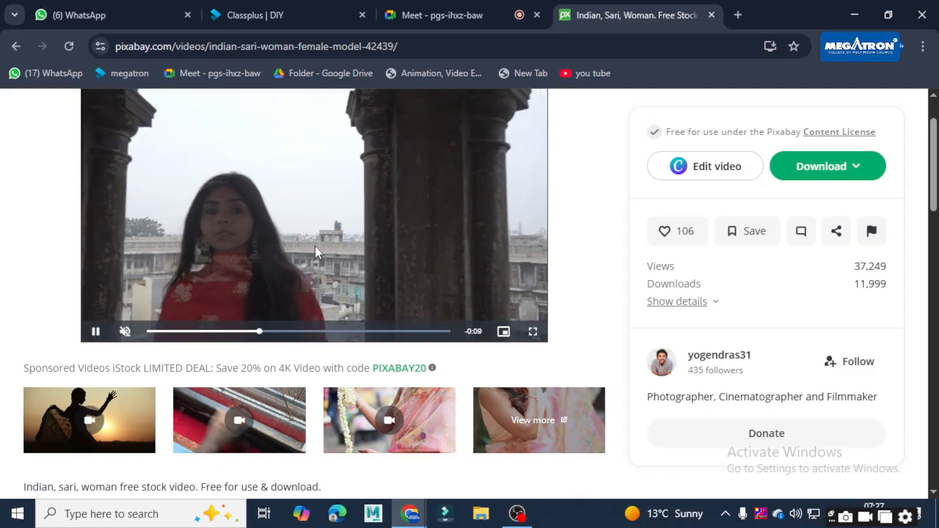
scroll(315, 246, down, 5)
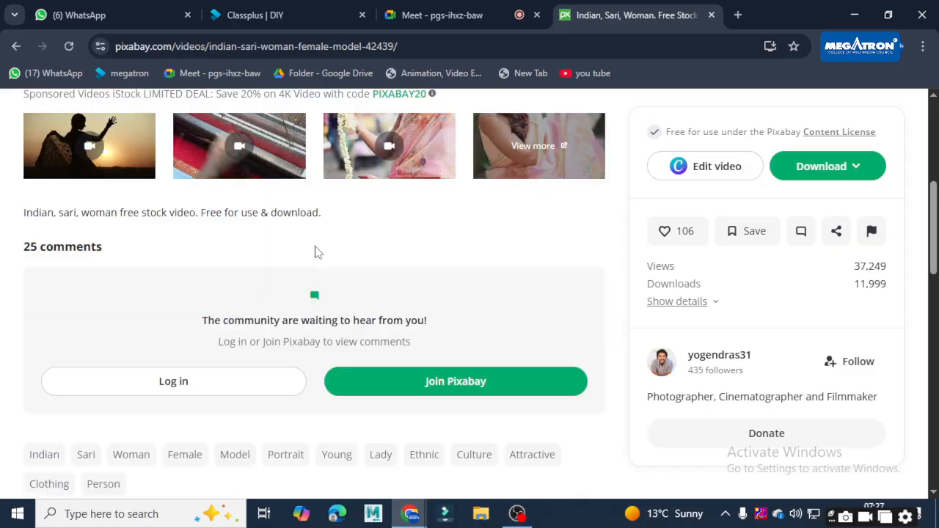
scroll(315, 245, down, 8)
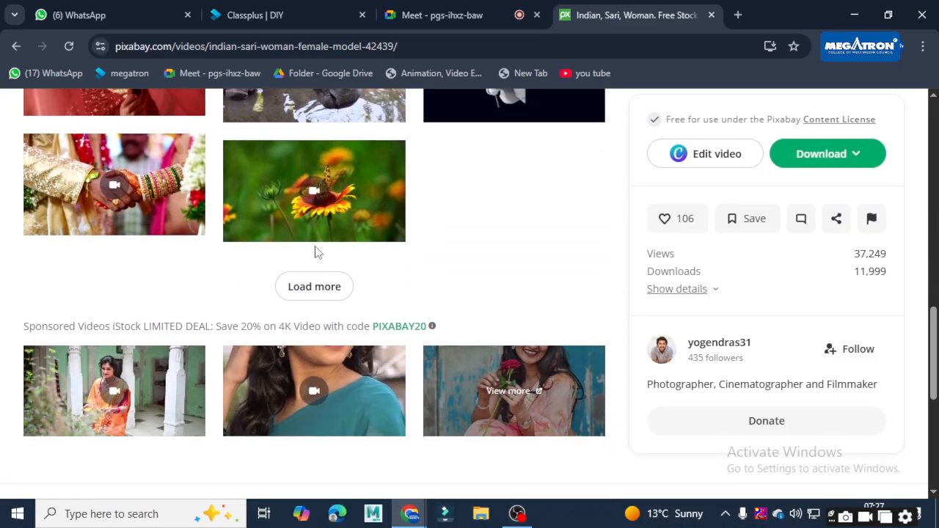
Return from the sari woman video to the "lady in garden" results on Pixabay and look through further clips.
scroll(317, 252, down, 4)
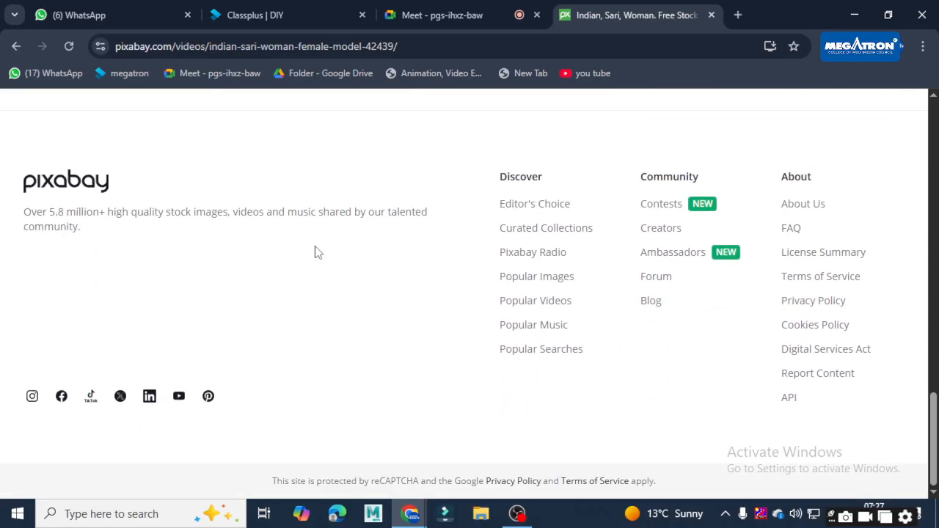
scroll(317, 252, up, 16)
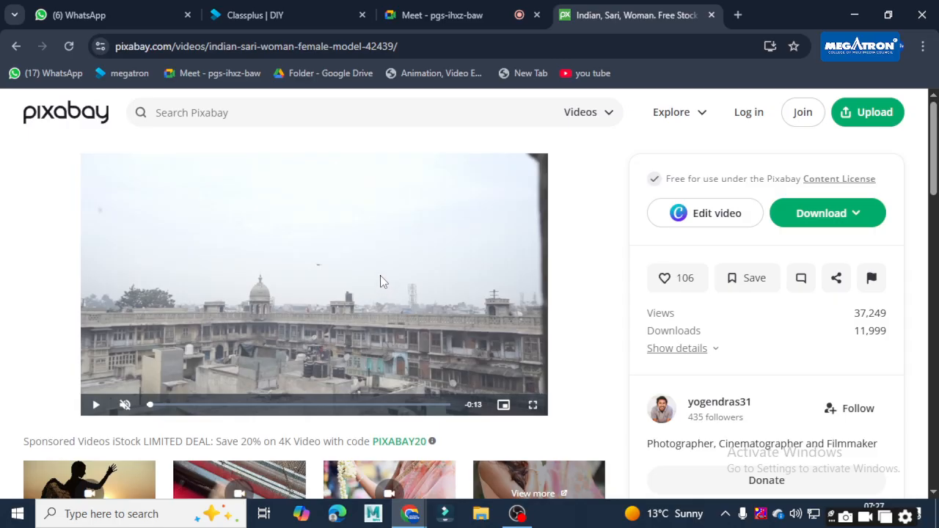
click(11, 46)
scroll(440, 377, down, 1)
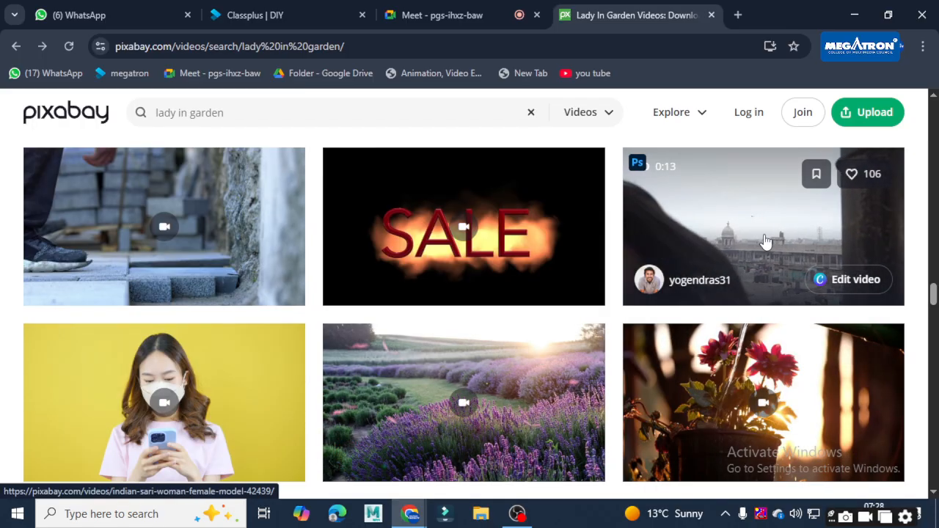
scroll(766, 241, down, 5)
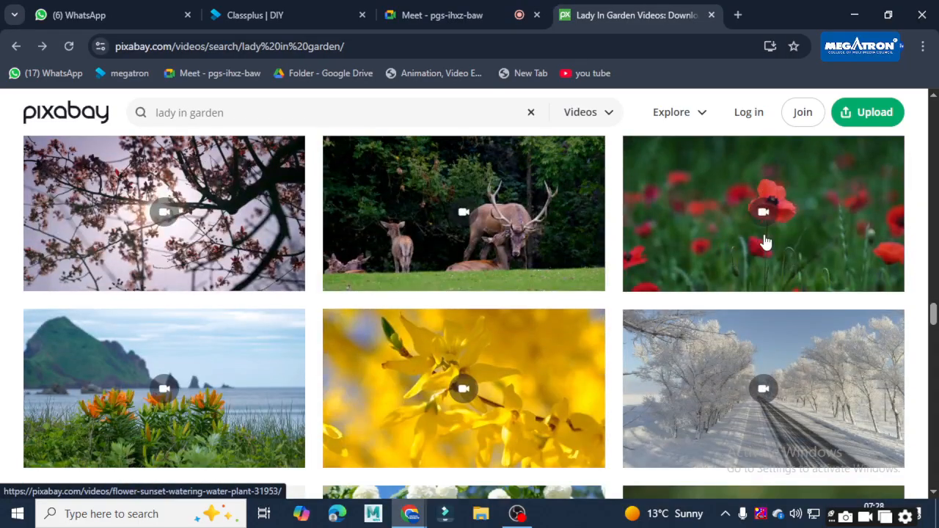
mouse_move(765, 241)
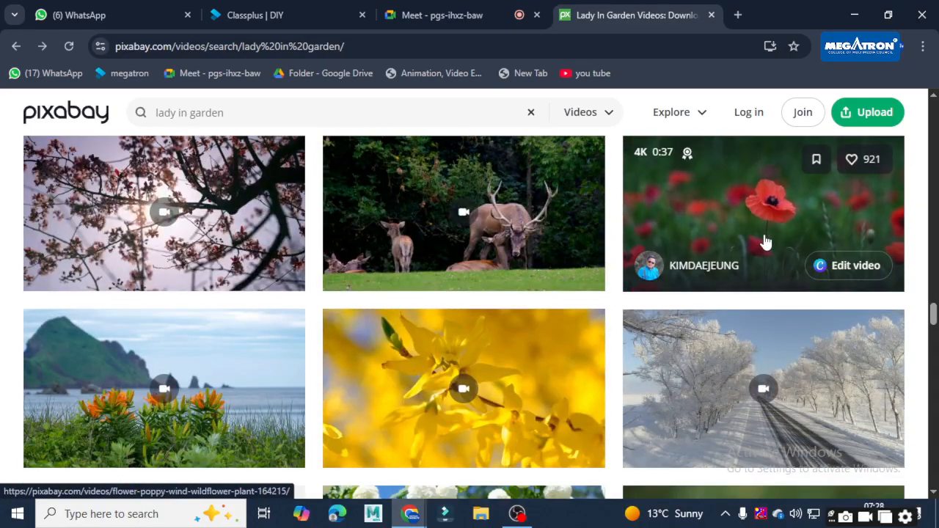
scroll(766, 241, down, 10)
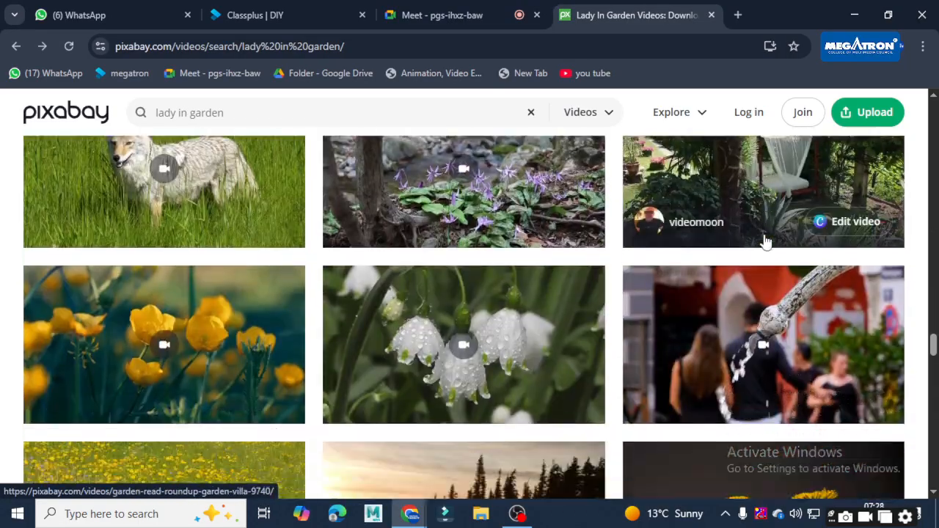
scroll(765, 240, down, 10)
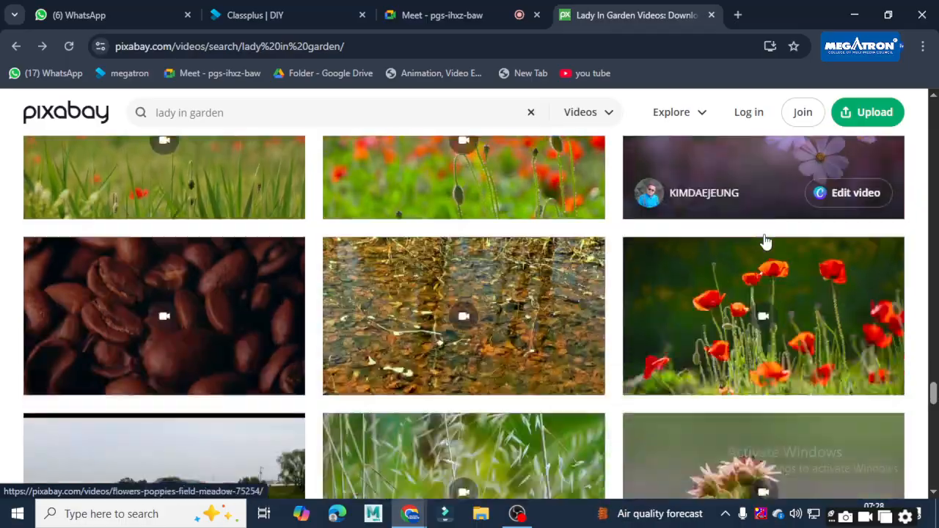
scroll(765, 241, down, 3)
Search Google for Pexels videos in a new browser tab and open the Pexels free stock videos page.
click(325, 115)
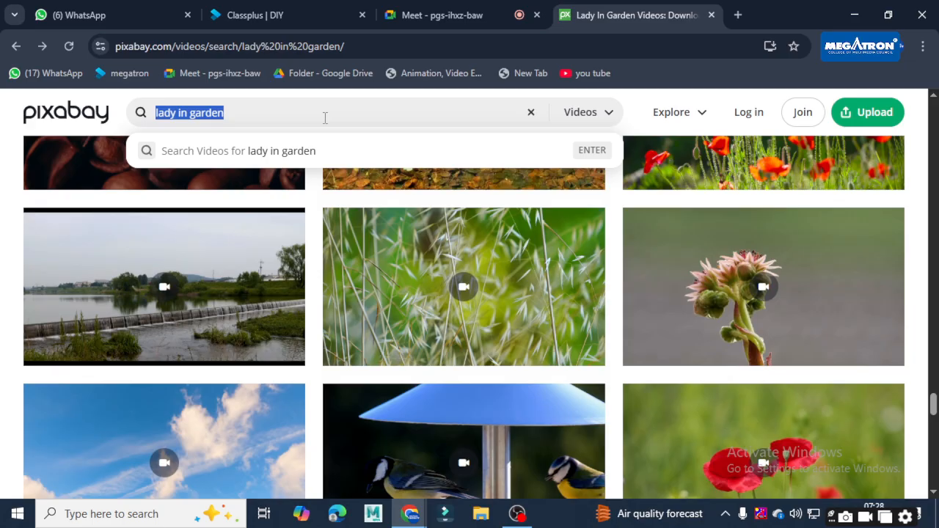
click(738, 14)
click(415, 313)
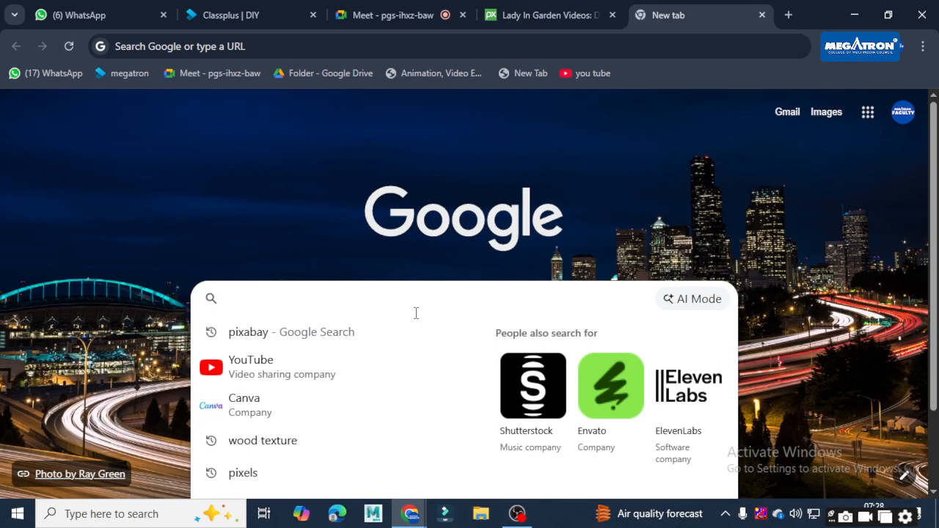
text(pex)
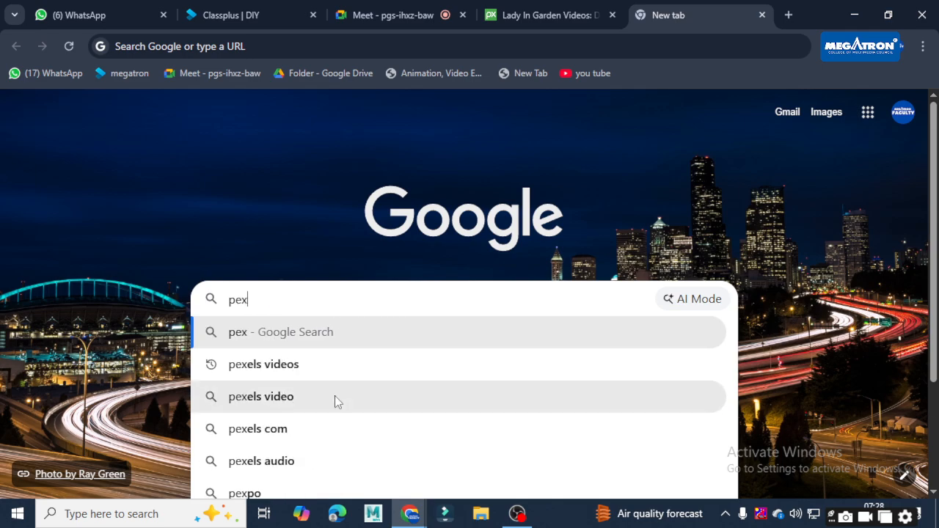
click(339, 356)
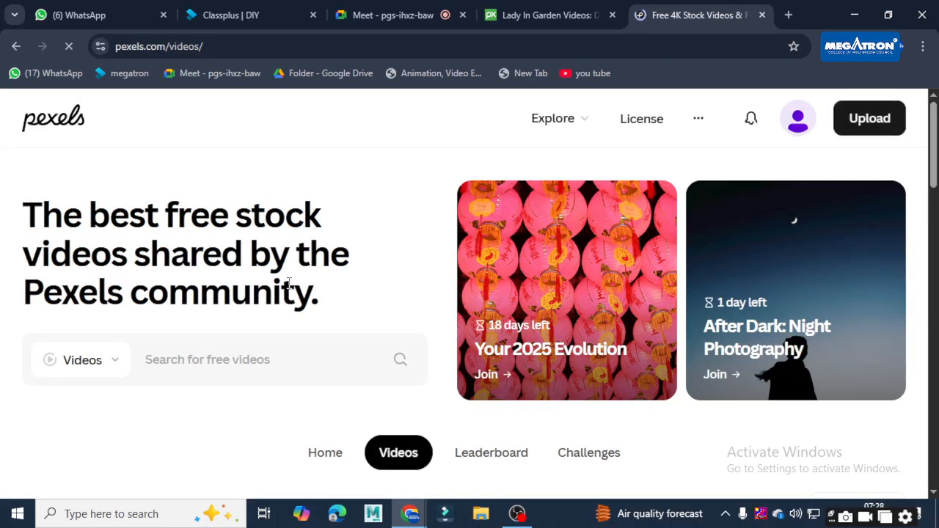
Search the Pexels videos for "lady in garden" and look over the first clips.
text(lady in garden)
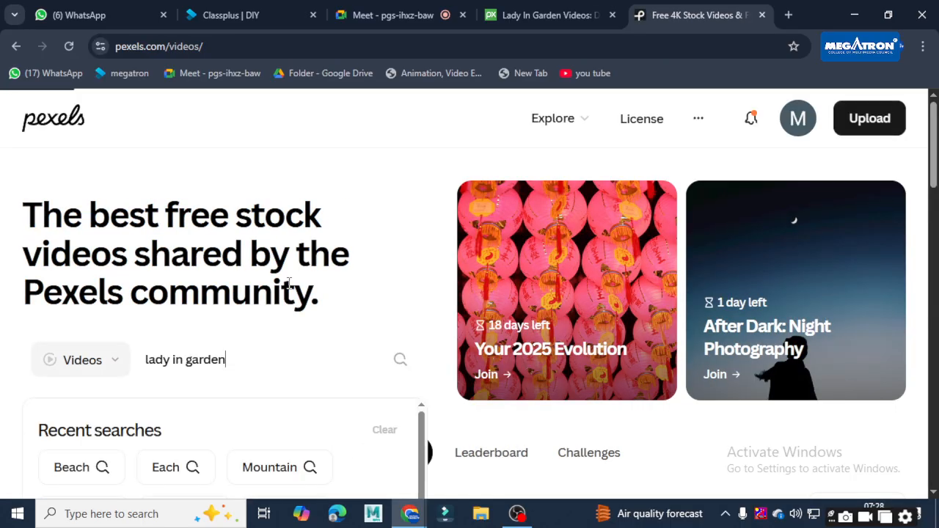
click(408, 379)
scroll(405, 374, down, 3)
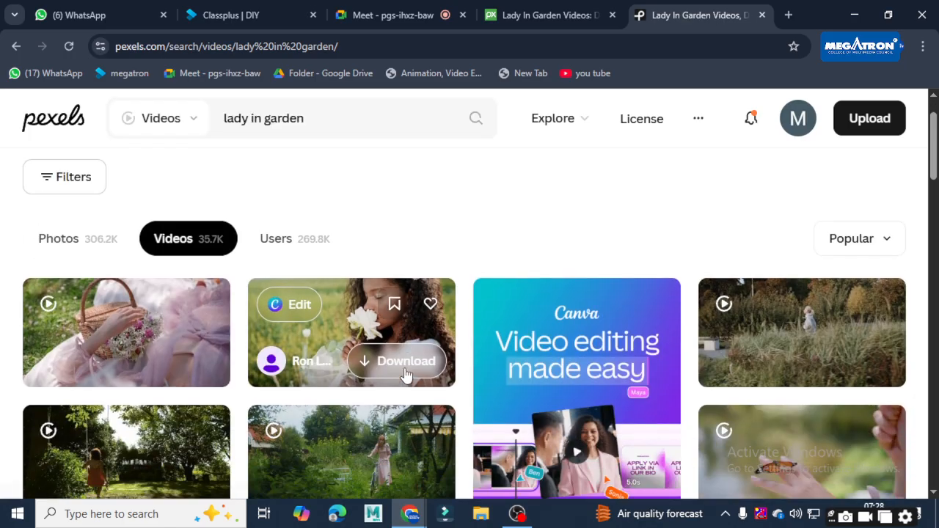
scroll(404, 374, down, 2)
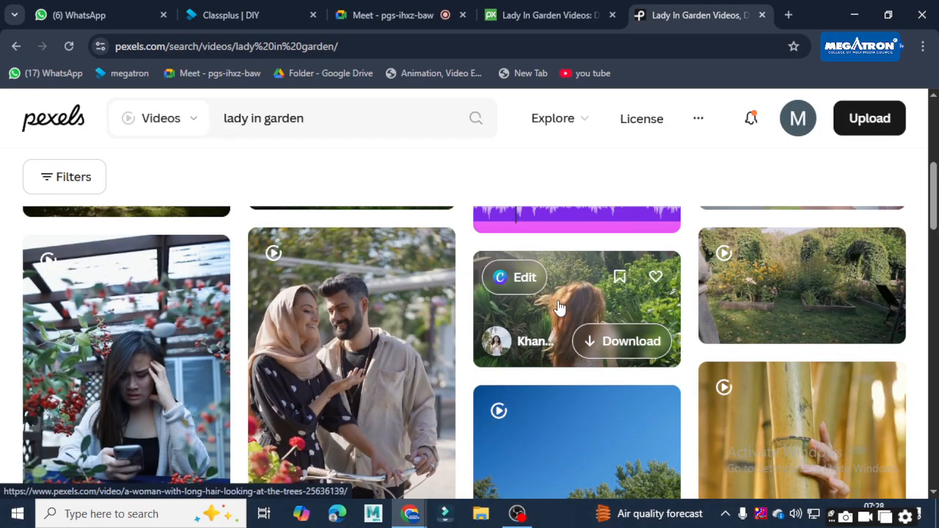
scroll(558, 307, up, 3)
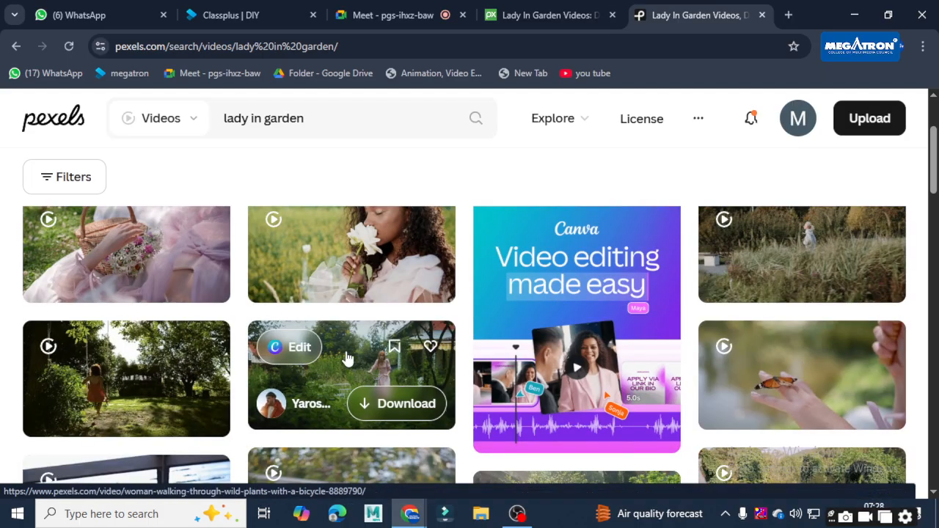
scroll(358, 355, up, 2)
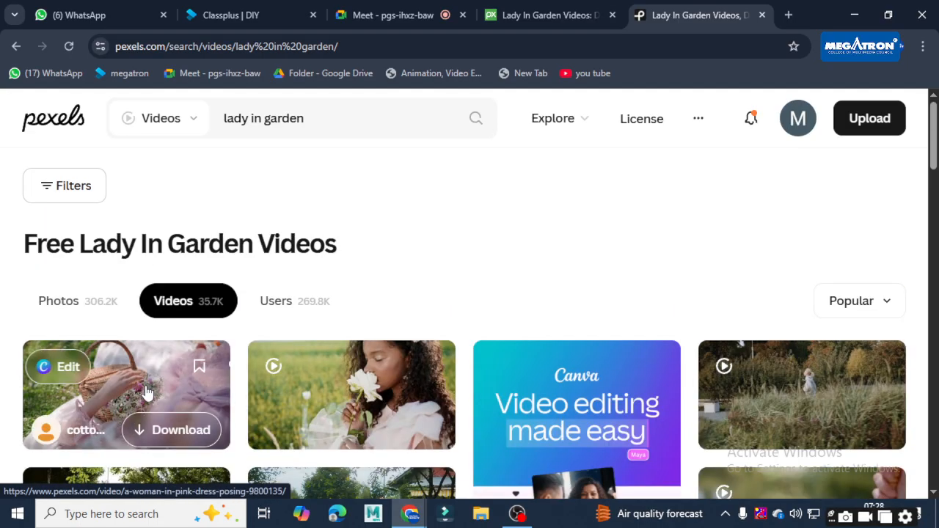
Look further through the "lady in garden" clips and open the video of the long-haired woman beside pink blossom branches.
scroll(123, 388, down, 10)
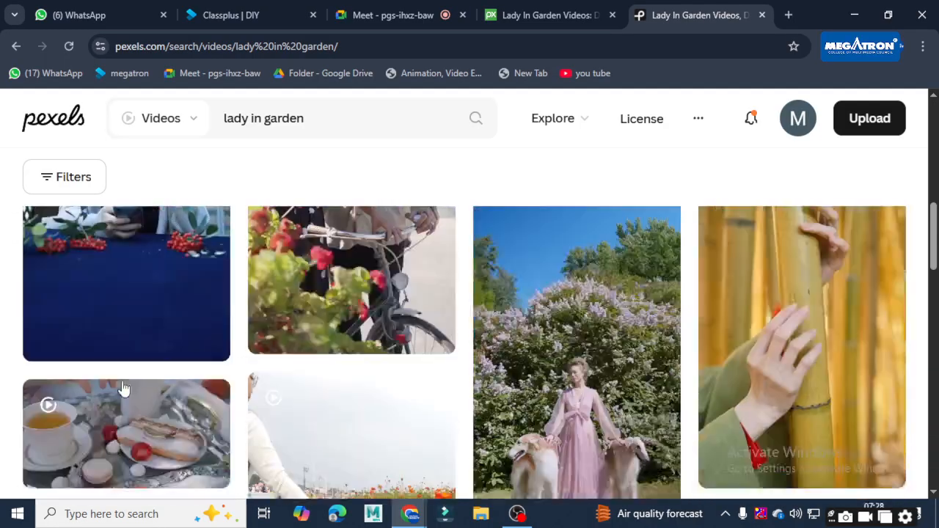
scroll(122, 381, down, 5)
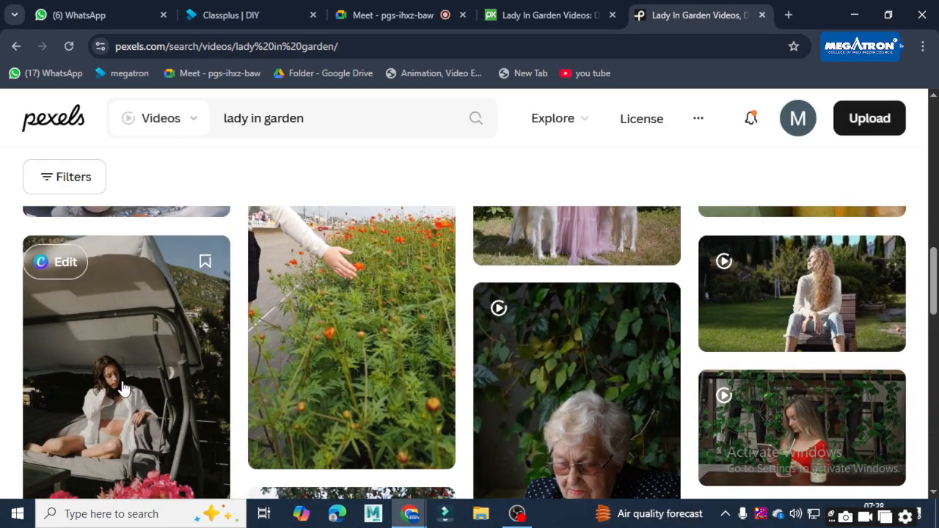
scroll(473, 311, down, 3)
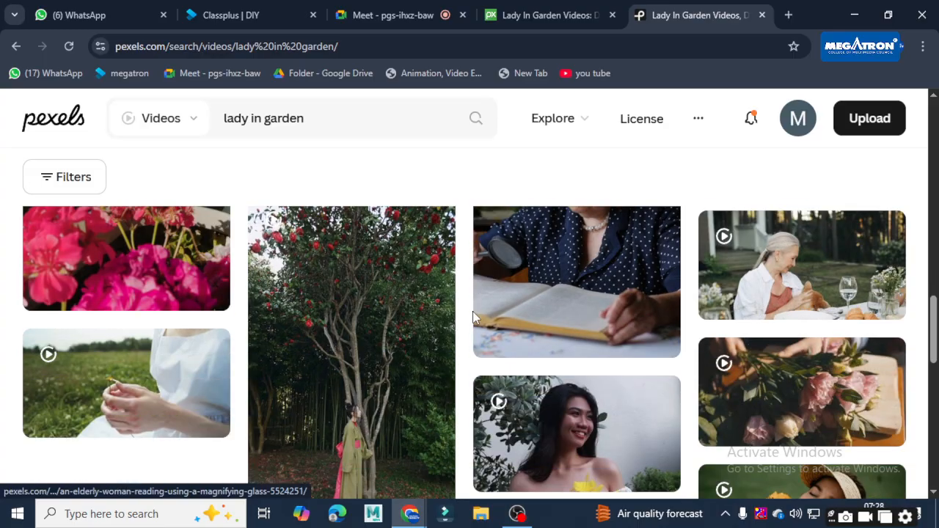
scroll(472, 314, down, 2)
scroll(473, 317, down, 2)
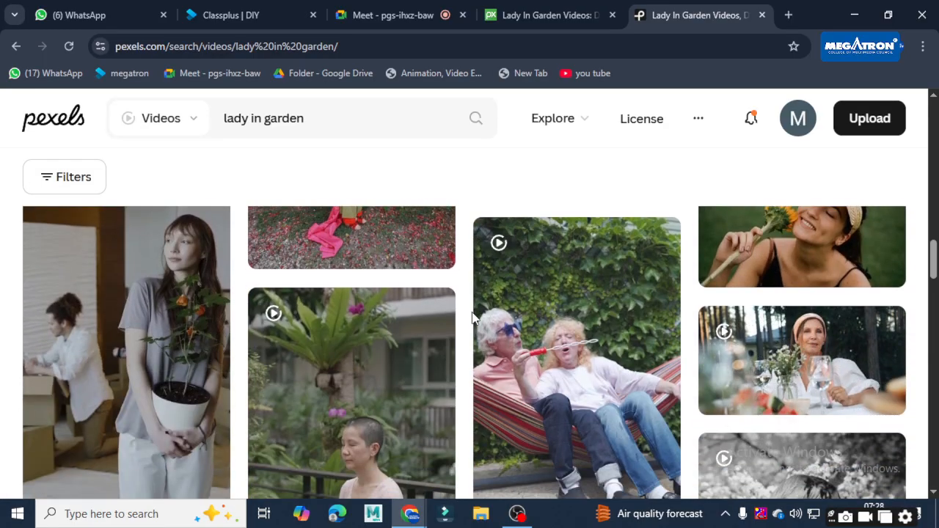
scroll(471, 317, down, 1)
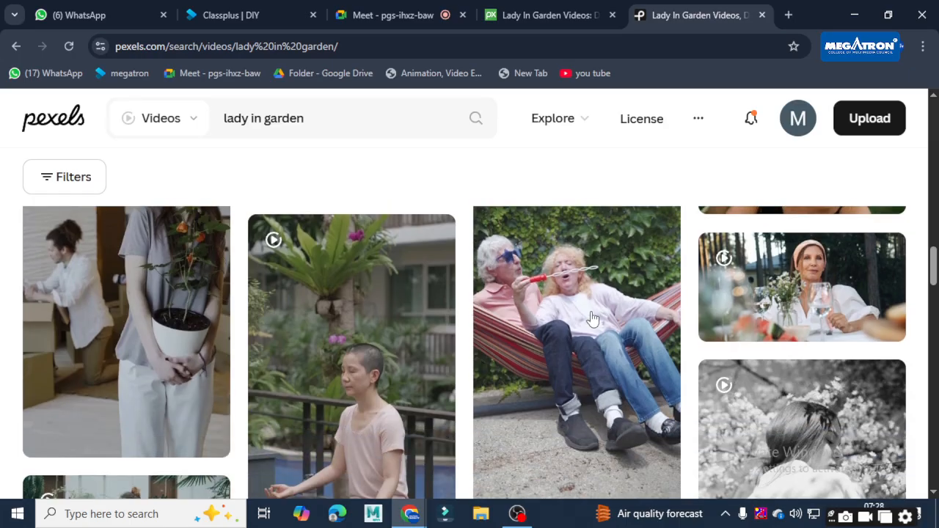
scroll(576, 316, down, 2)
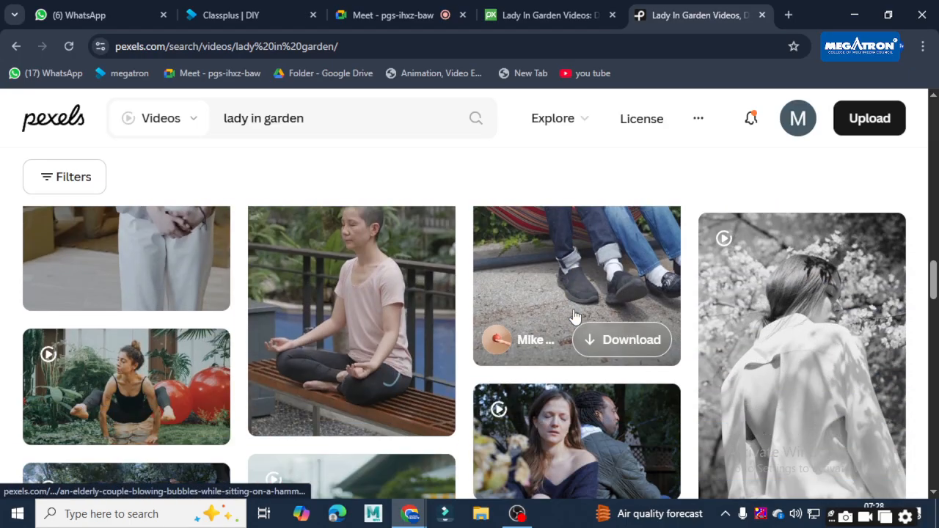
scroll(575, 317, down, 3)
scroll(575, 316, down, 2)
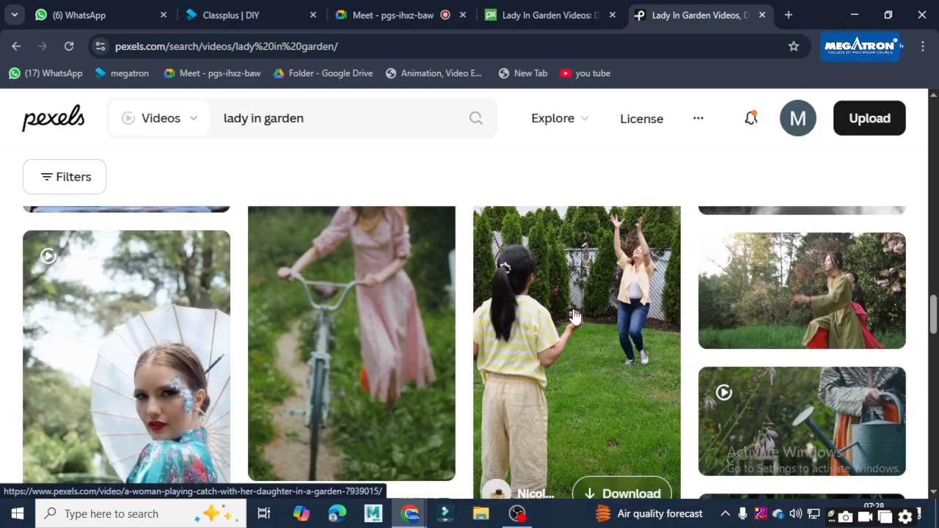
scroll(764, 317, down, 3)
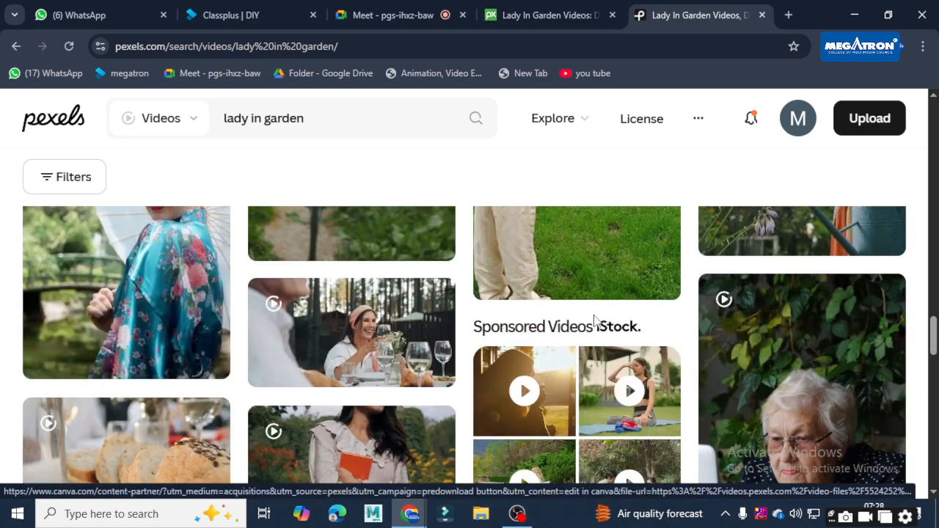
scroll(569, 325, down, 3)
scroll(596, 323, down, 1)
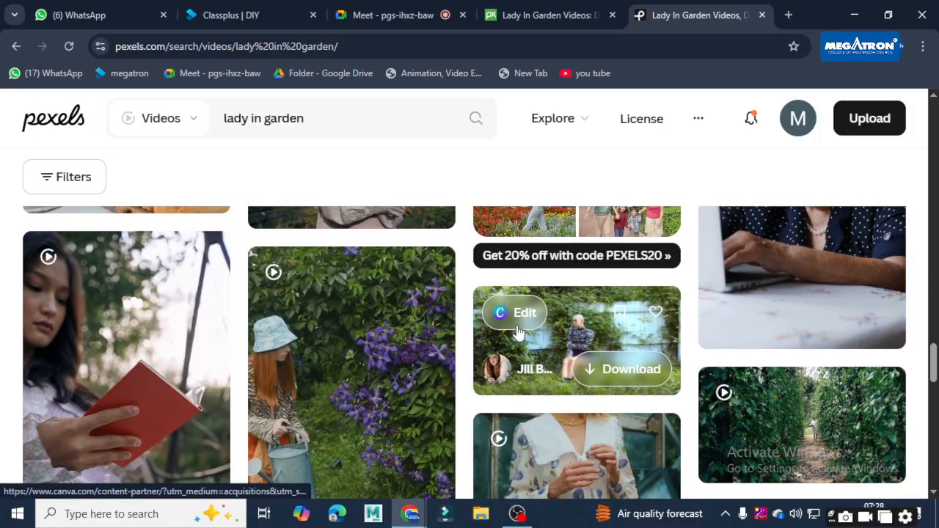
scroll(436, 336, down, 6)
scroll(436, 336, up, 1)
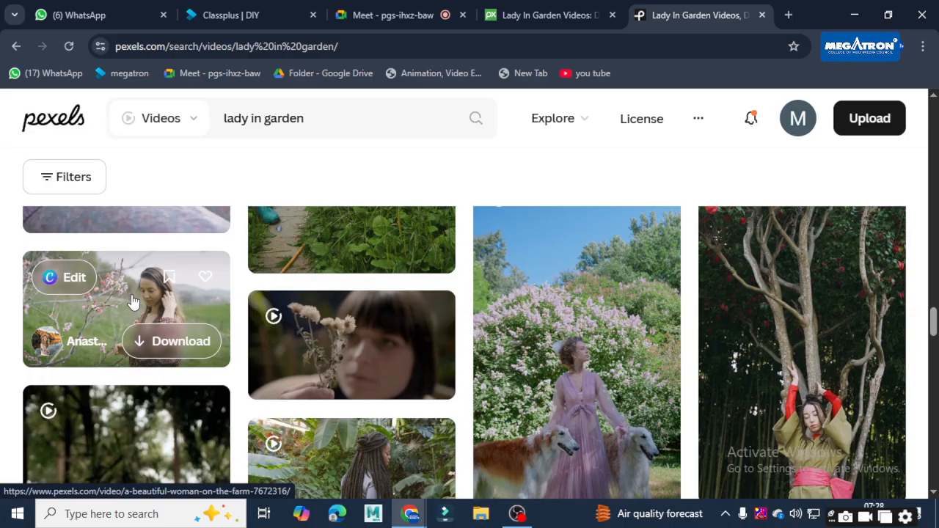
click(131, 297)
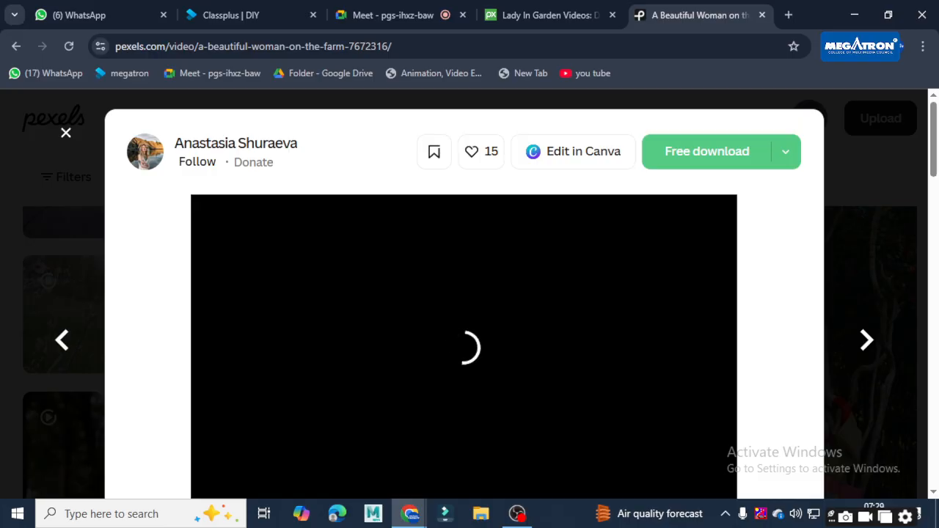
Preview the video "A Beautiful Woman on the Farm" and look through the similar clips below it.
scroll(496, 261, down, 1)
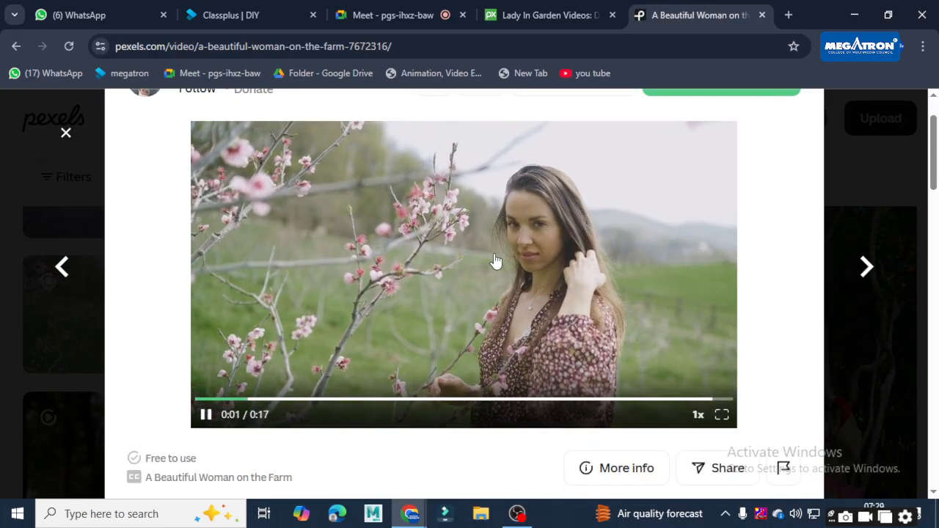
scroll(496, 260, down, 2)
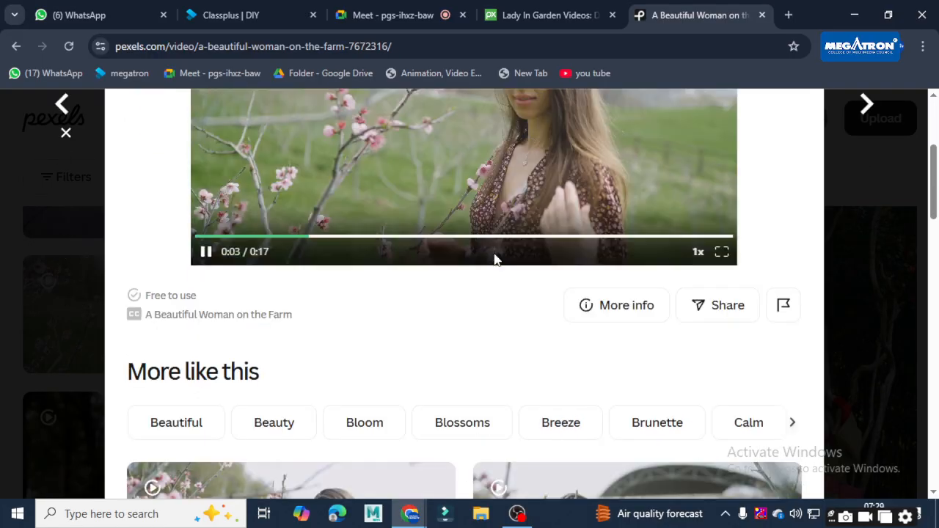
scroll(497, 260, down, 4)
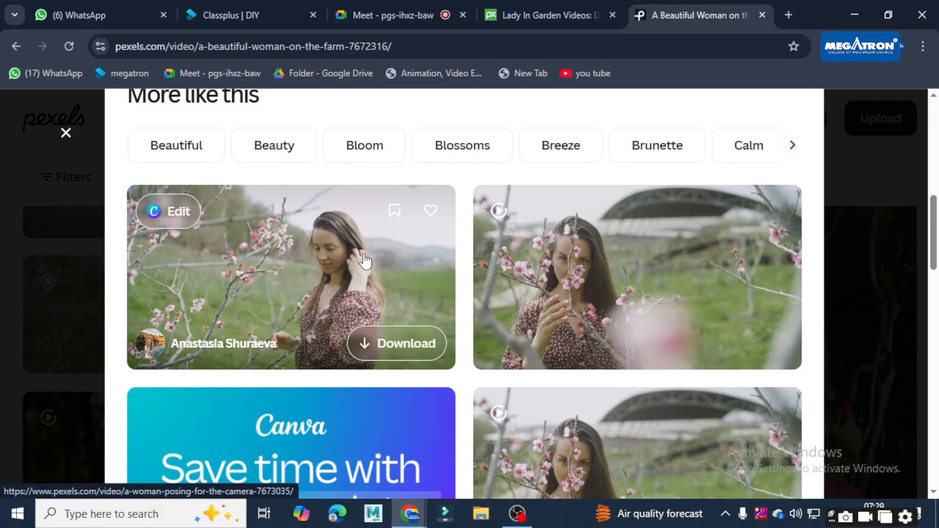
scroll(727, 260, down, 5)
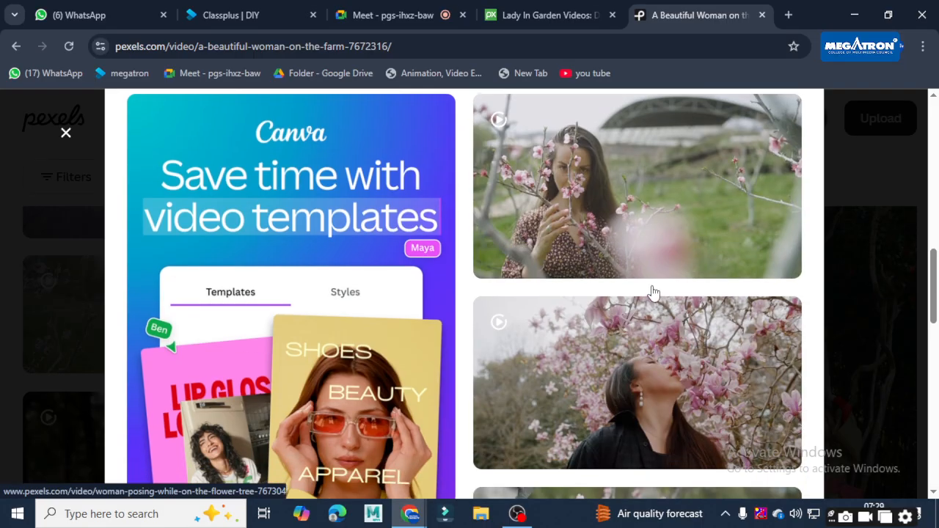
scroll(653, 294, up, 10)
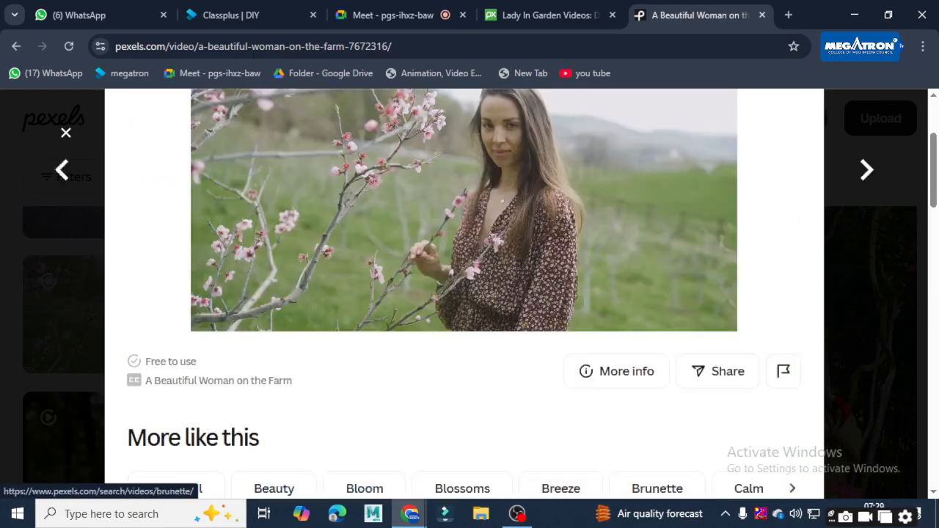
Download the video "A Beautiful Woman on the Farm" in the HD 1280x720 size.
click(786, 114)
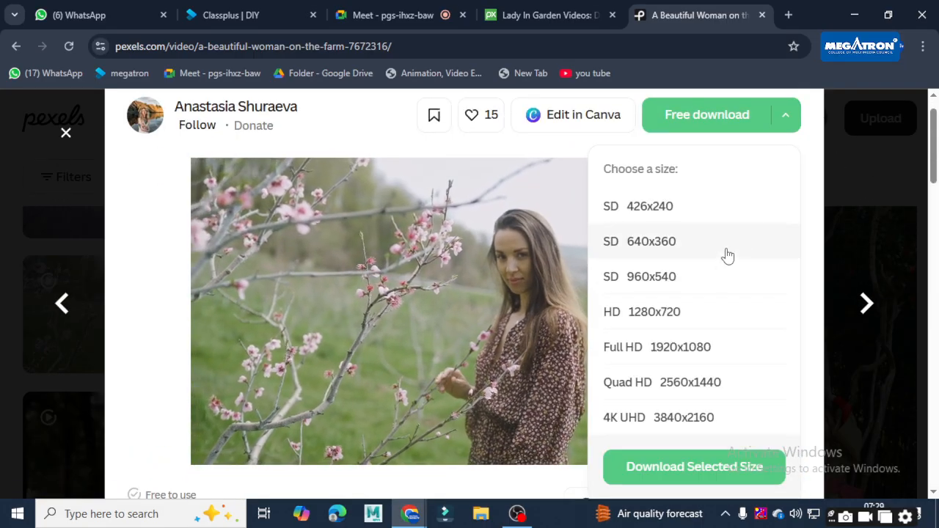
click(699, 311)
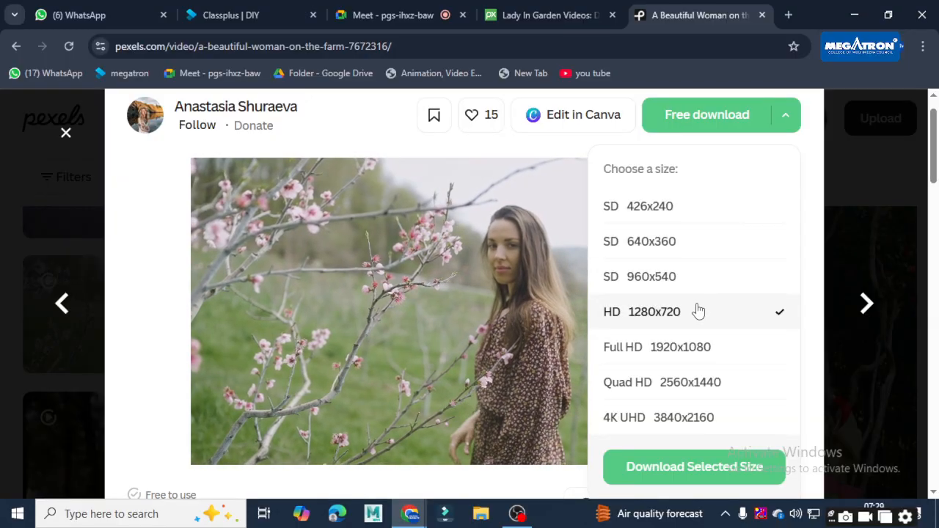
click(710, 470)
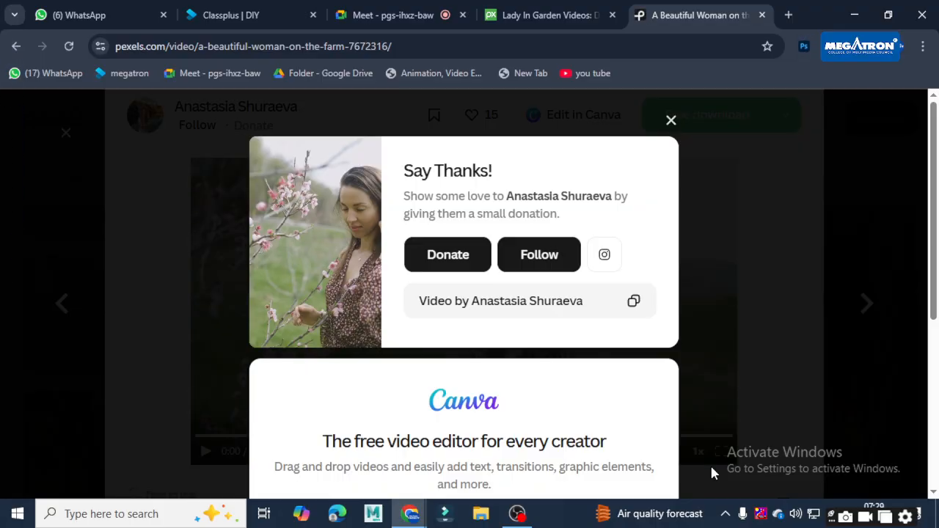
Minimize the open browser windows and launch Adobe Premiere Pro 2020.
click(854, 14)
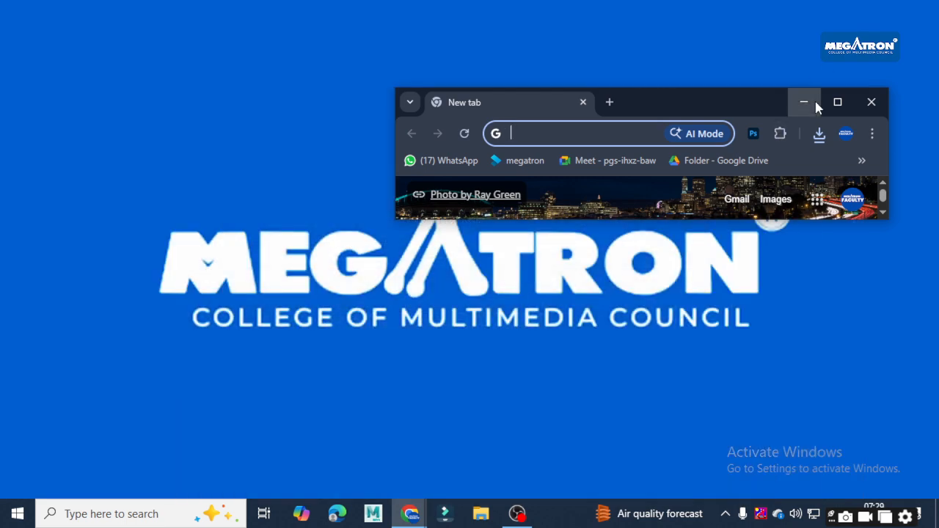
click(805, 102)
click(142, 518)
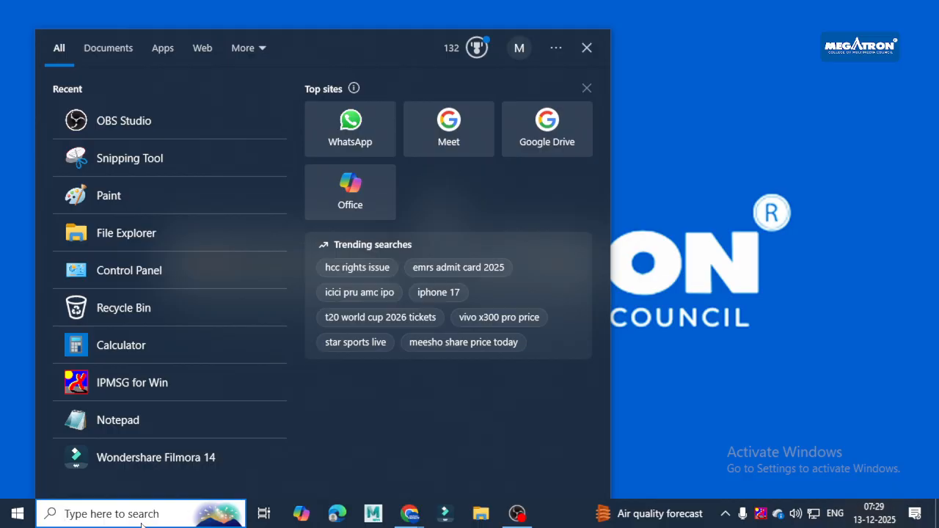
text(pre)
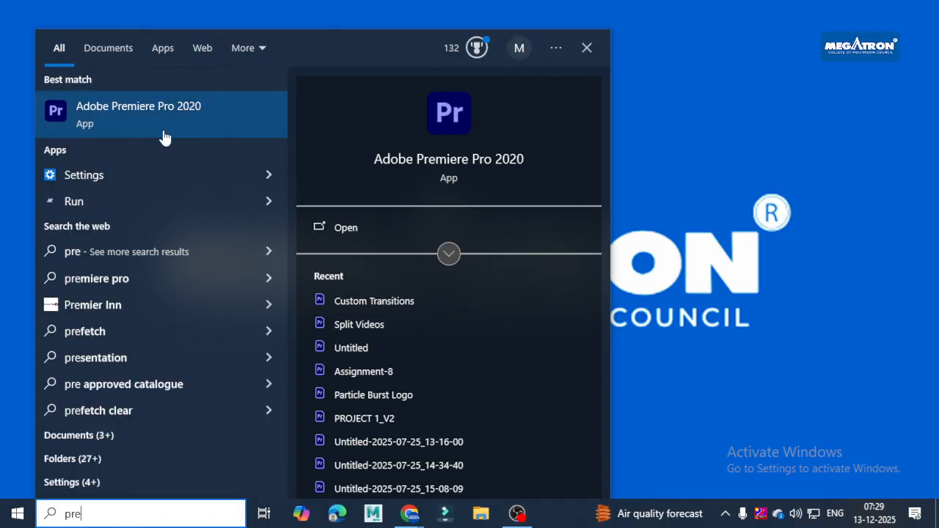
click(157, 114)
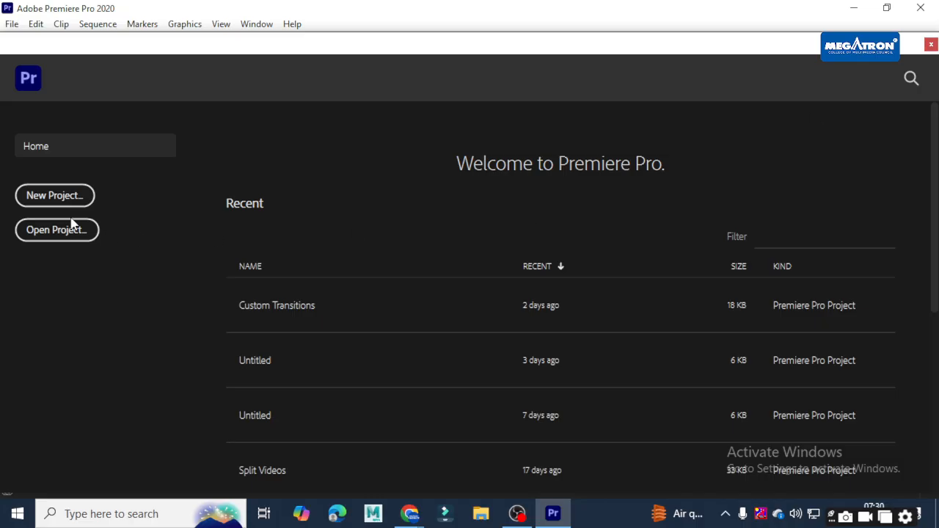
Create a new project named "Color Correction and Color Grading" in G:\New Premier Pro Lectures.
click(39, 199)
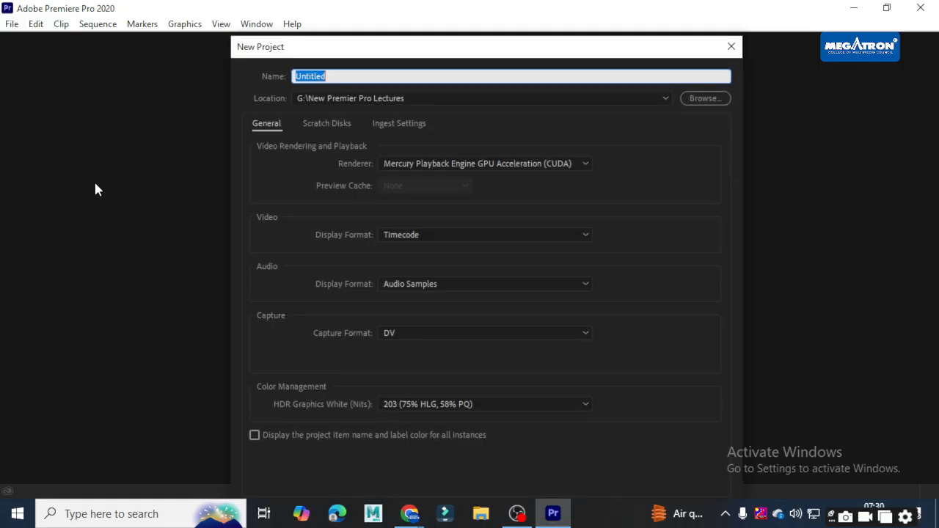
key(BackSpace)
text(Colo)
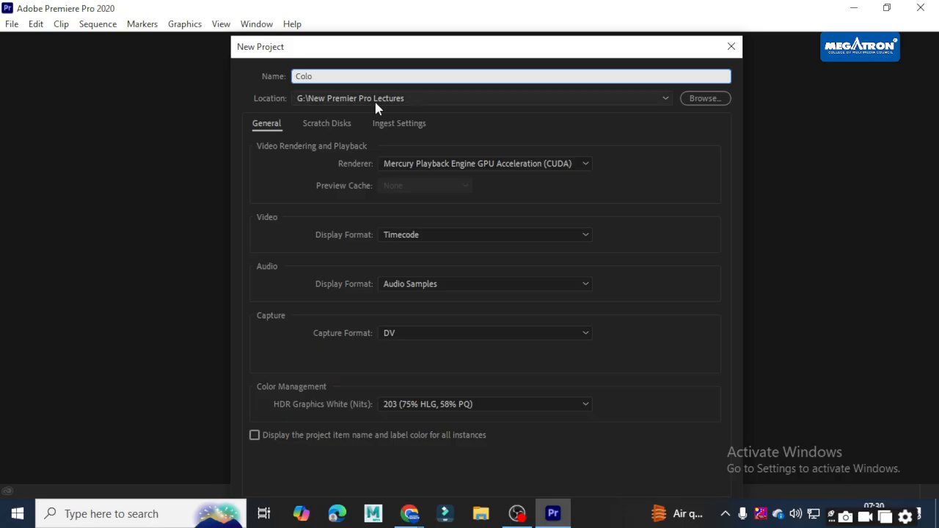
text(r)
text( Correc)
text(tion )
text(an)
text(d )
text(C)
text(olor)
text( Grad)
text(img)
key(BackSpace)
key(BackSpace)
text(mg)
key(BackSpace)
key(BackSpace)
text(ng)
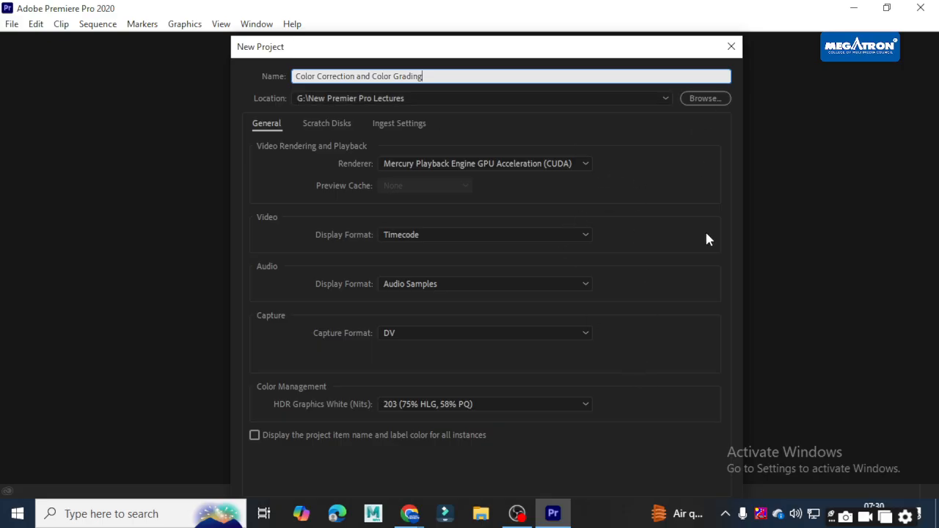
drag(551, 44, 557, 9)
click(650, 476)
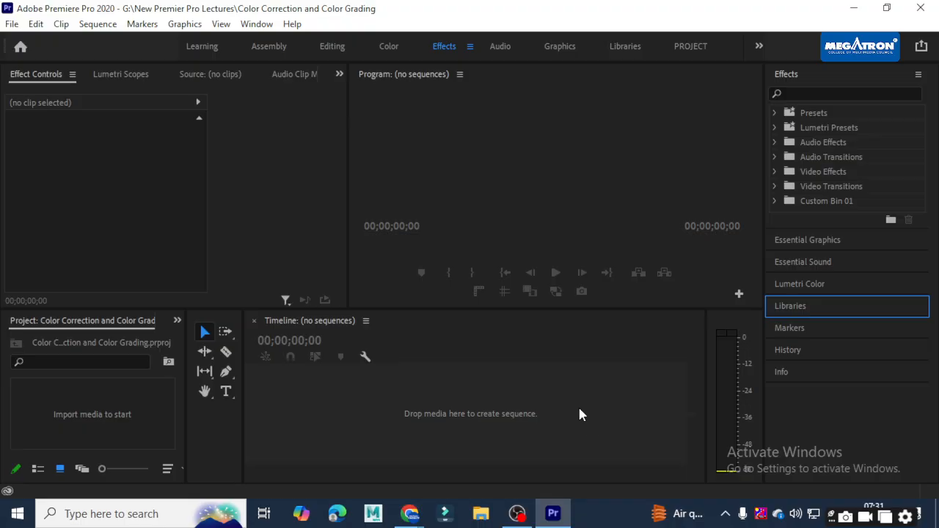
Switch to File Explorer and rename today's downloaded clip in the Downloads folder as "Raw video".
click(485, 516)
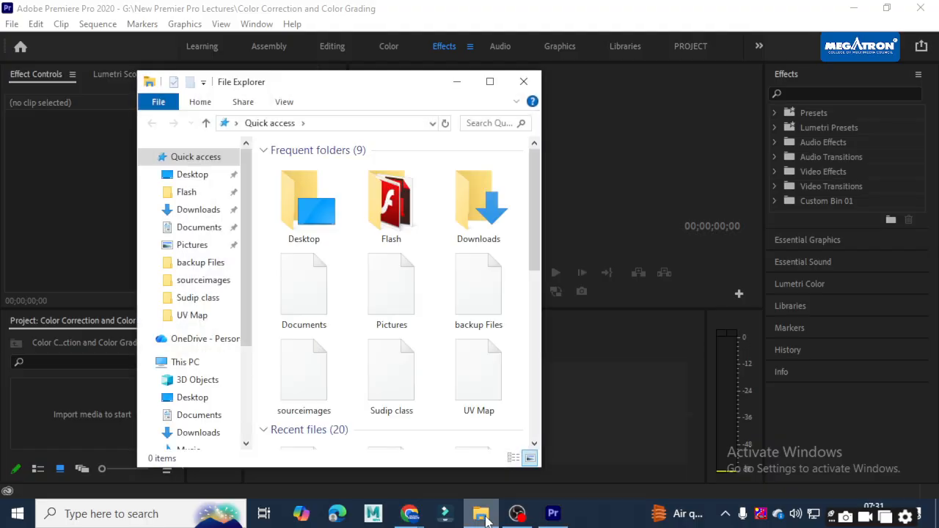
click(195, 210)
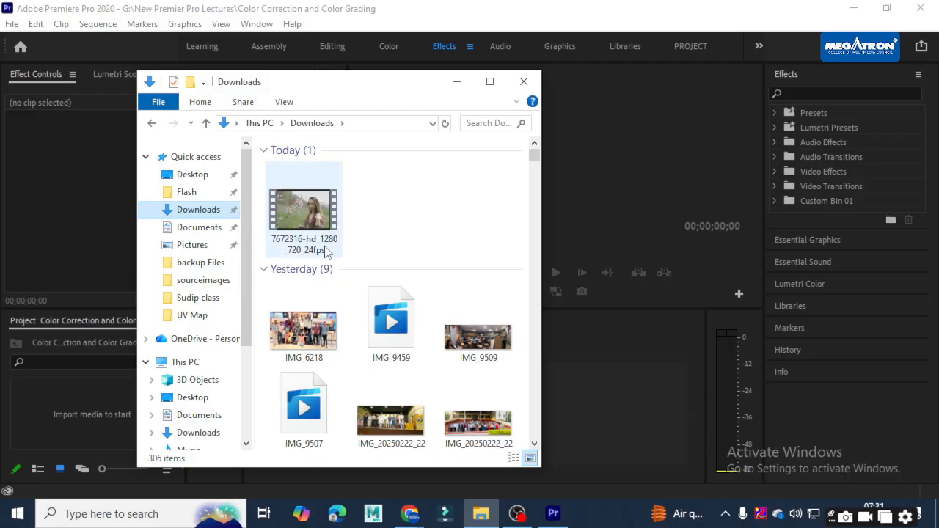
click(326, 253)
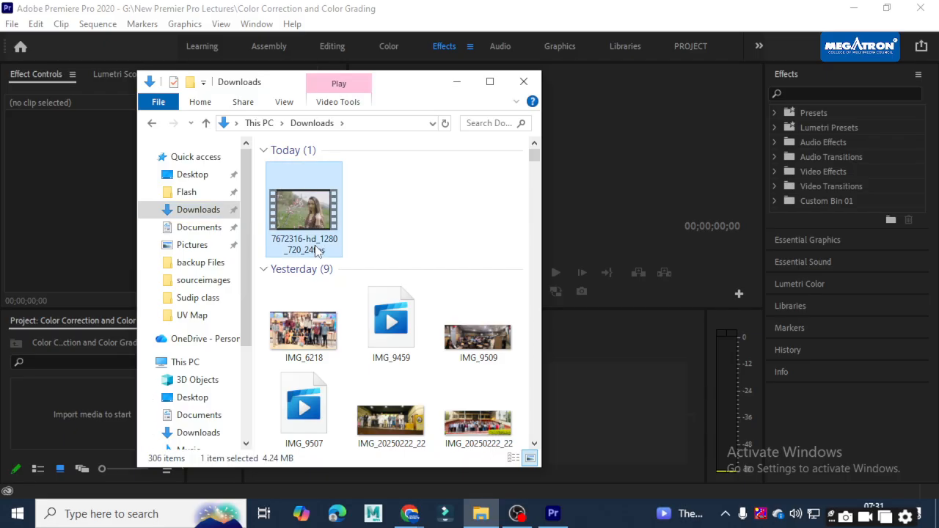
click(316, 250)
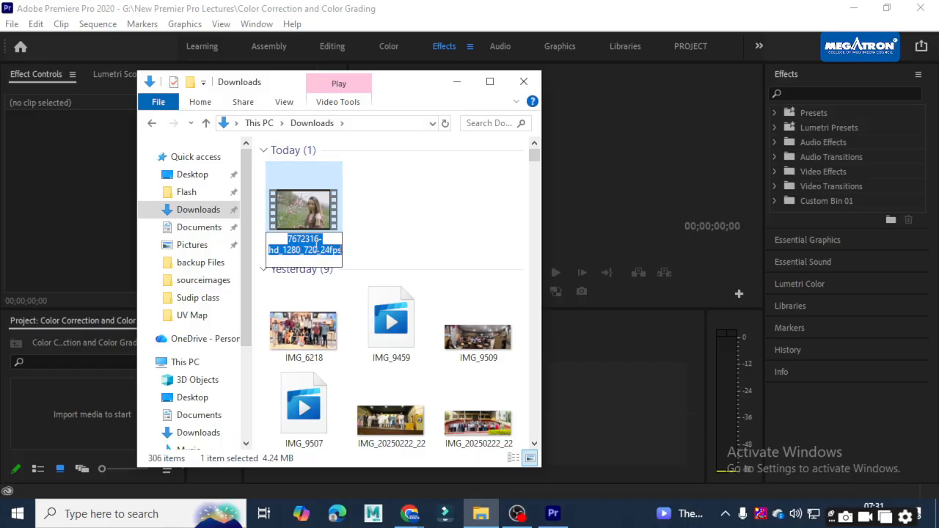
text(Raw )
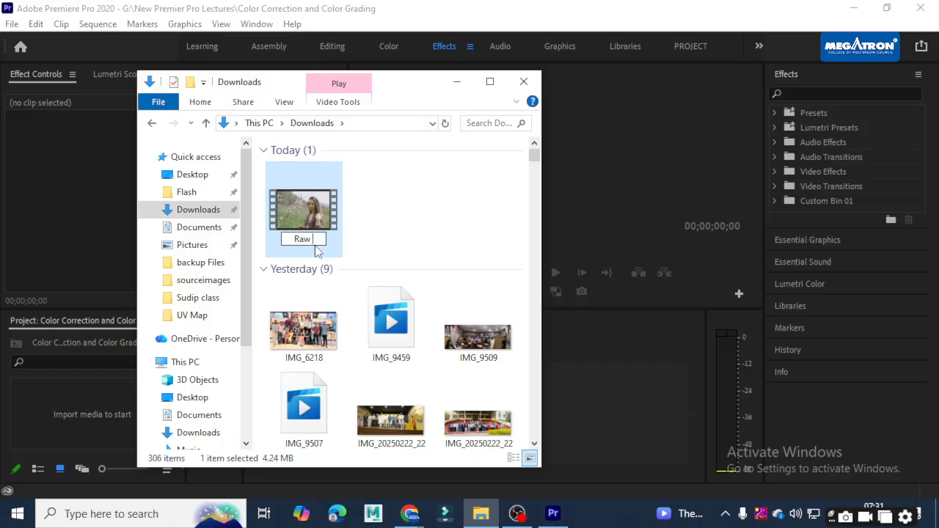
text(video)
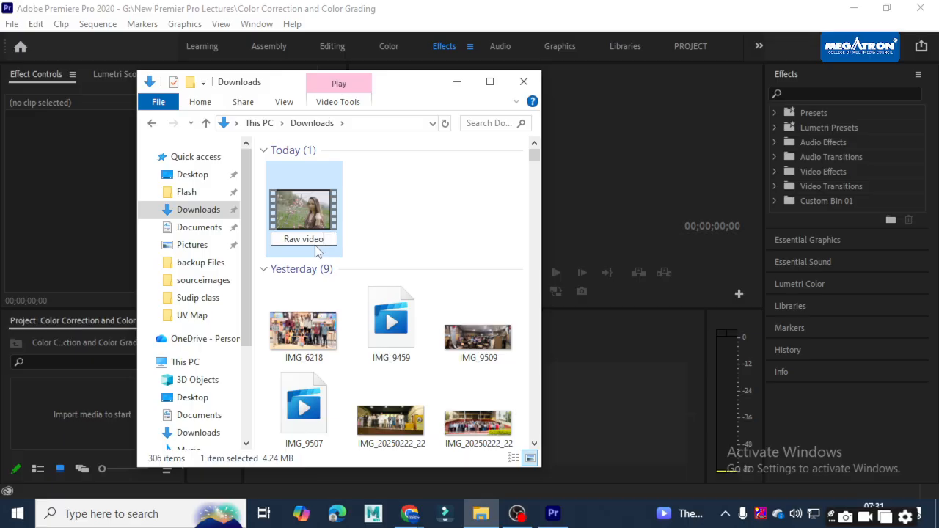
key(Return)
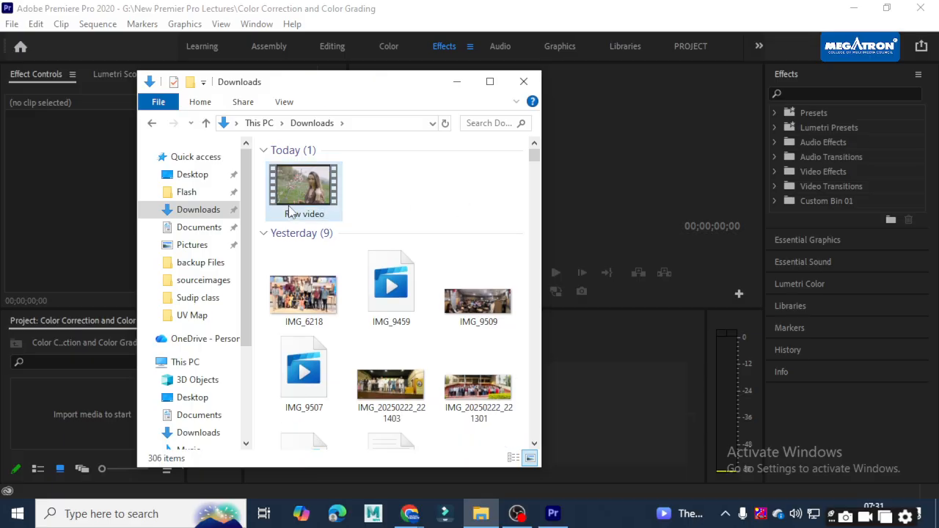
Cut the "Raw video" file and open the Raw Inputs folder inside New Premier Pro Lectures on drive G.
right_click(289, 207)
click(331, 396)
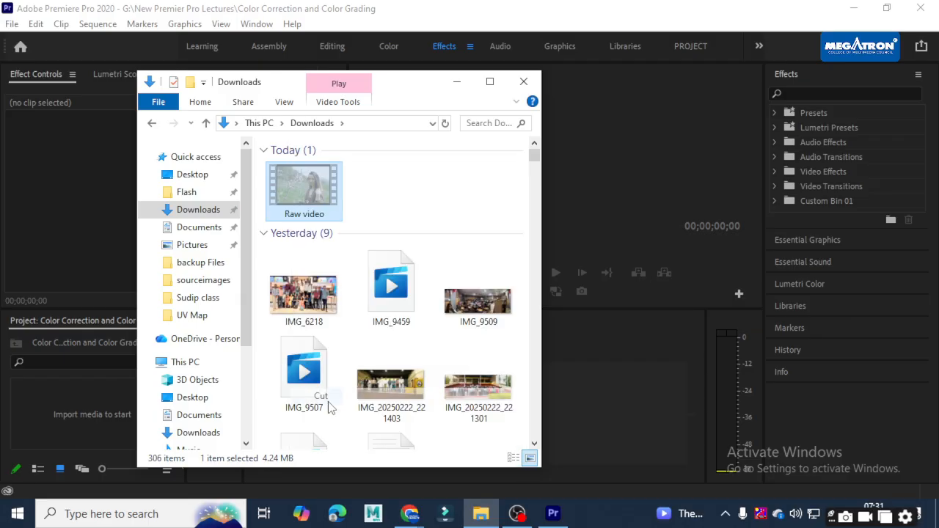
scroll(189, 331, down, 3)
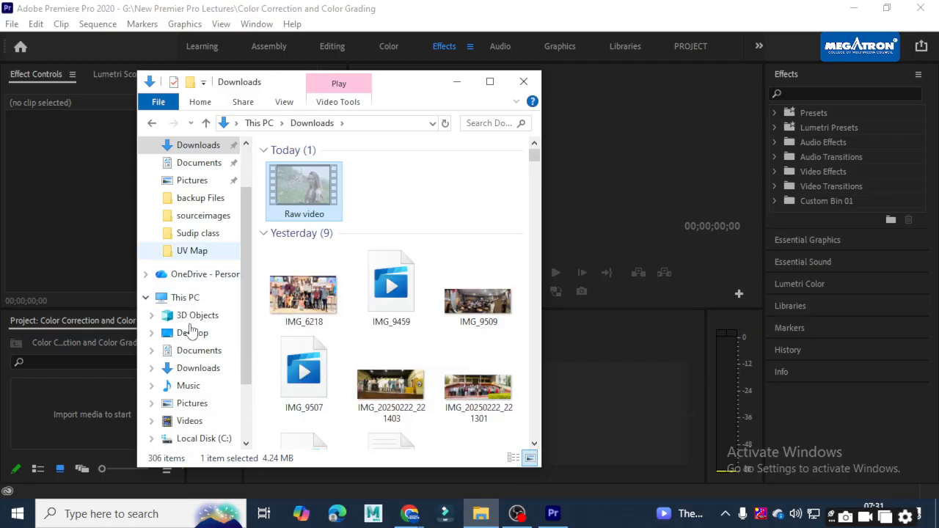
click(224, 439)
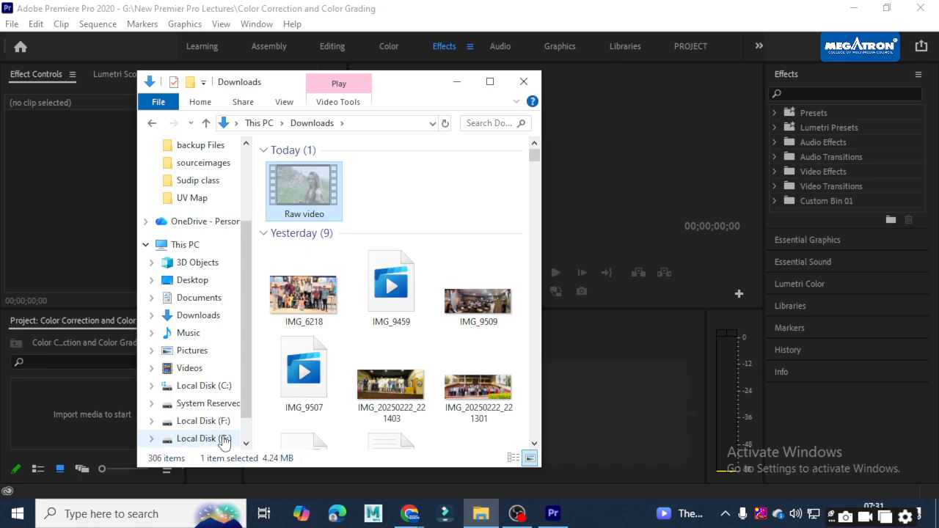
scroll(477, 321, down, 3)
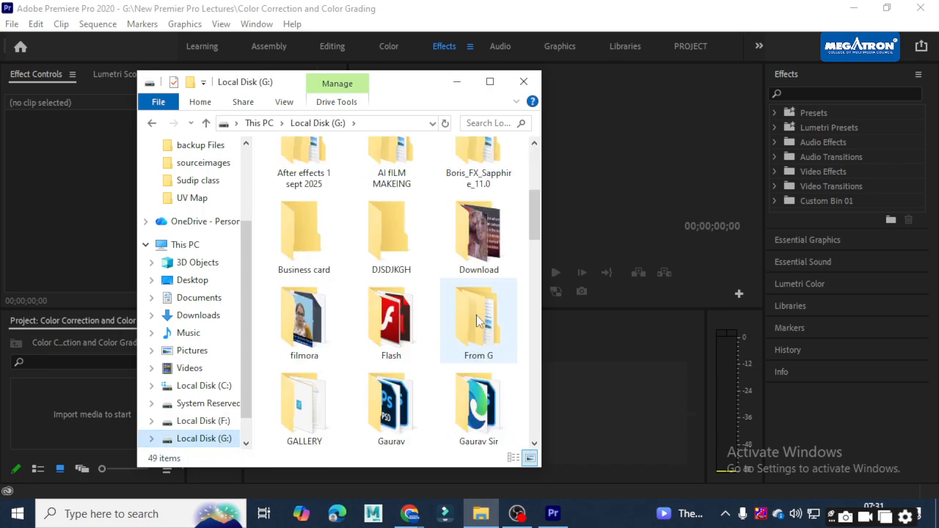
scroll(477, 321, down, 6)
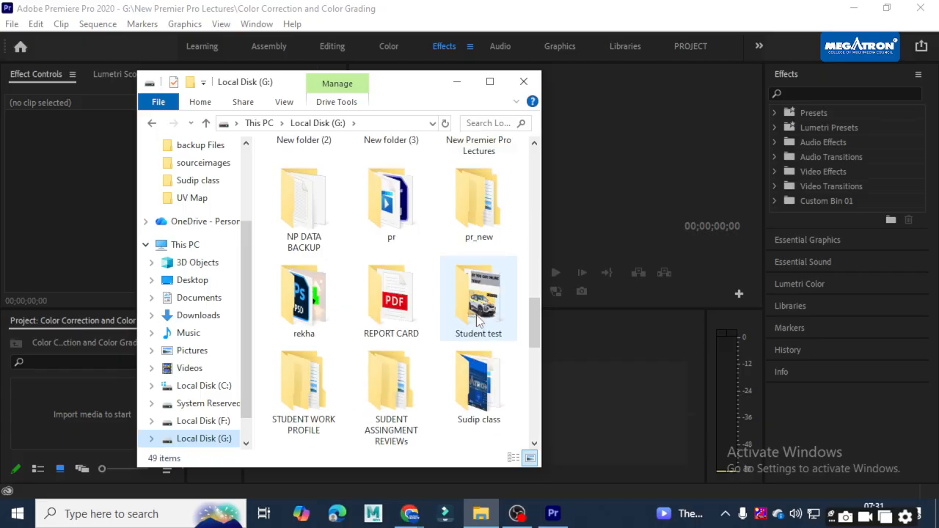
scroll(477, 314, up, 2)
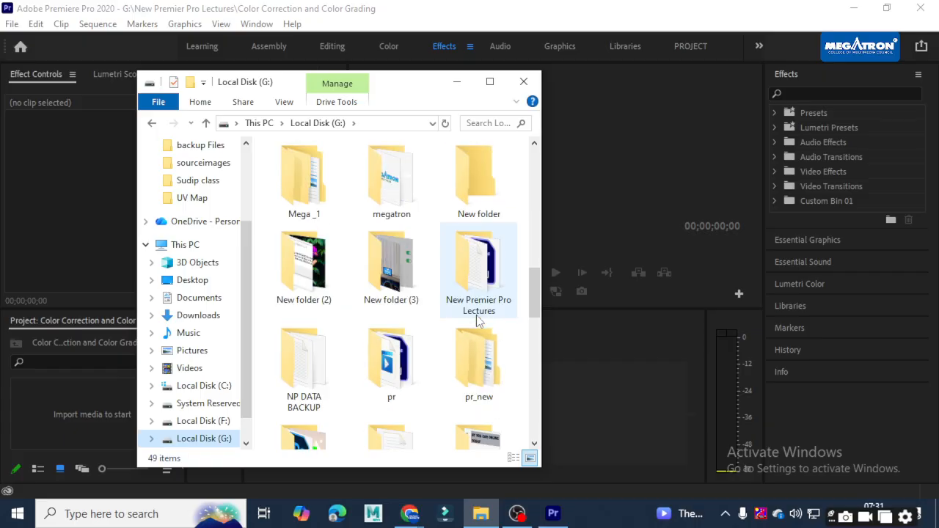
double_click(477, 320)
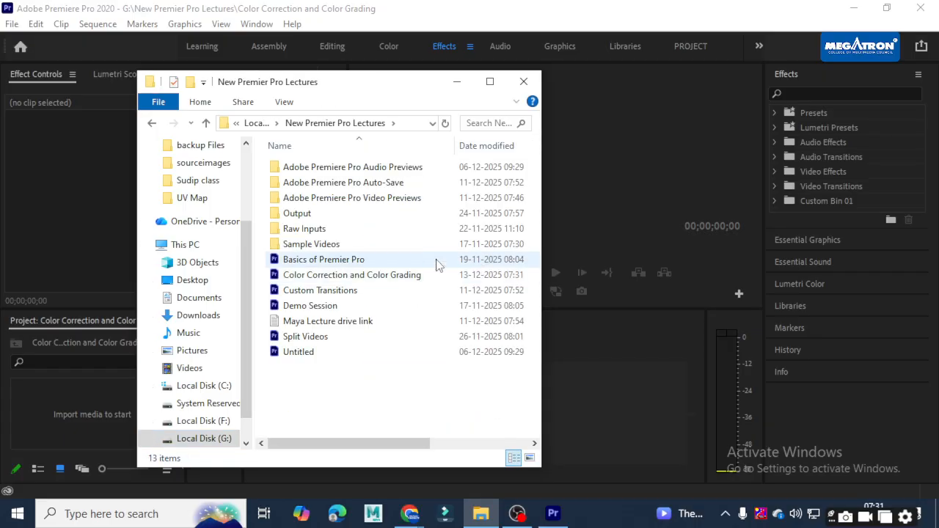
double_click(353, 230)
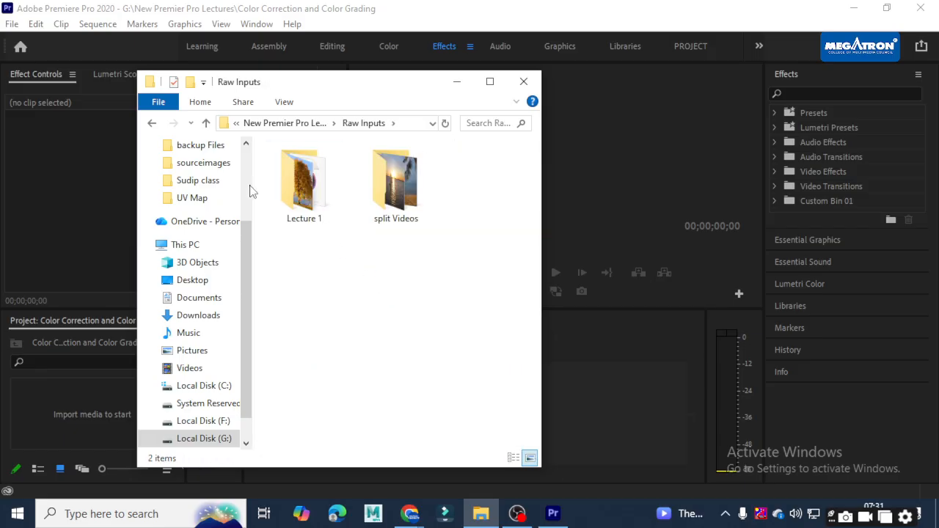
Create a folder named "CC CG" in Raw Inputs and paste the cut "Raw video" file into it.
right_click(472, 224)
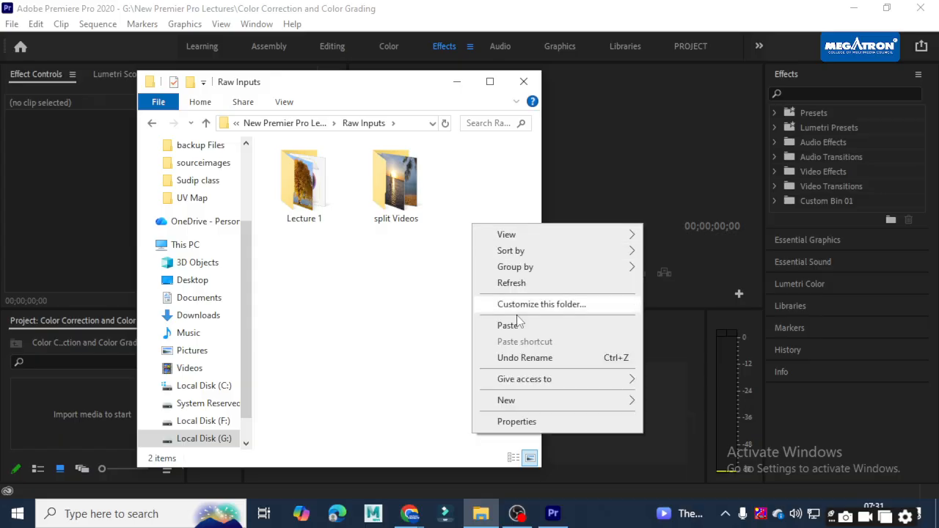
mouse_move(535, 400)
click(668, 401)
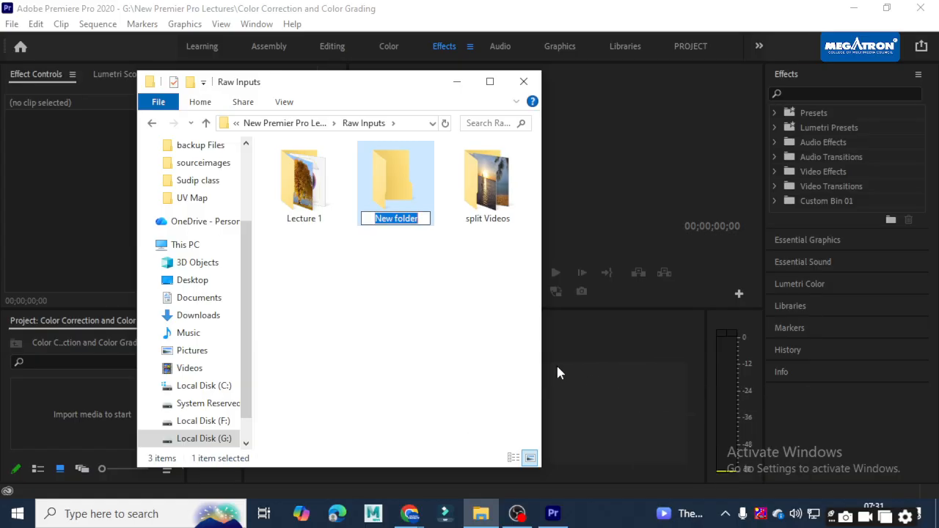
text(CC )
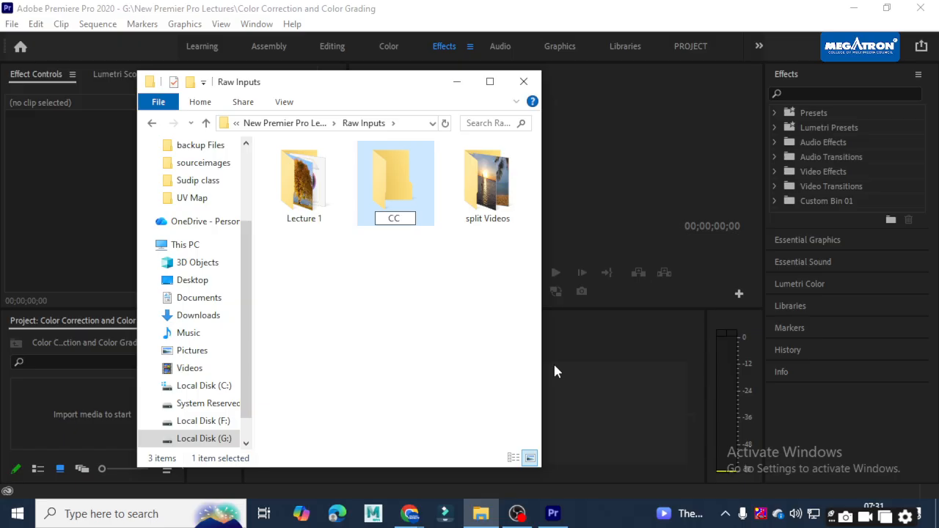
text(CG)
key(Return)
double_click(307, 188)
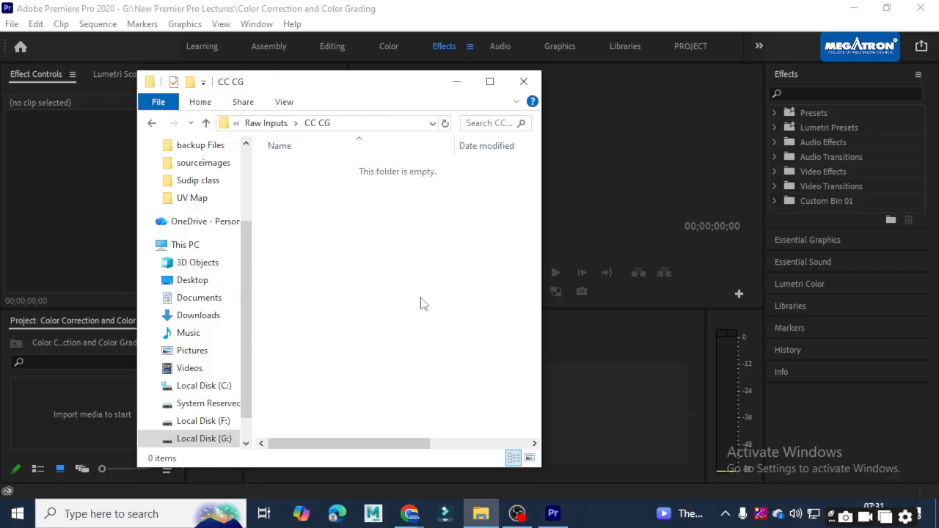
key(ctrl+v)
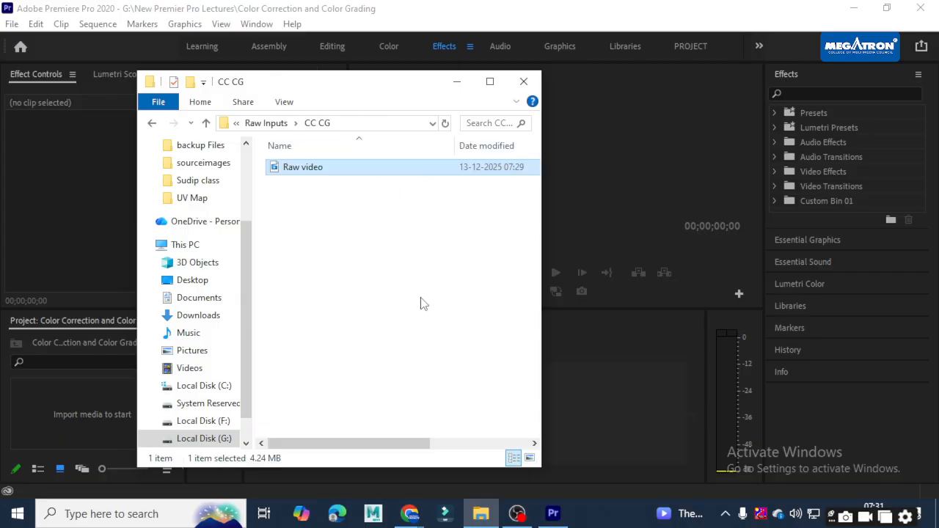
Show the CC CG folder as thumbnails and import "Raw video" into the Premiere Pro project.
click(530, 459)
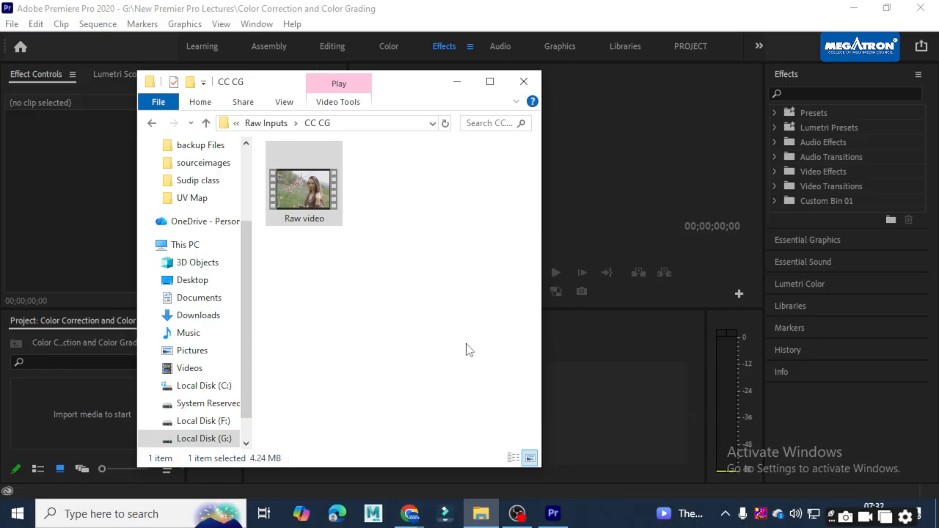
drag(326, 187, 66, 418)
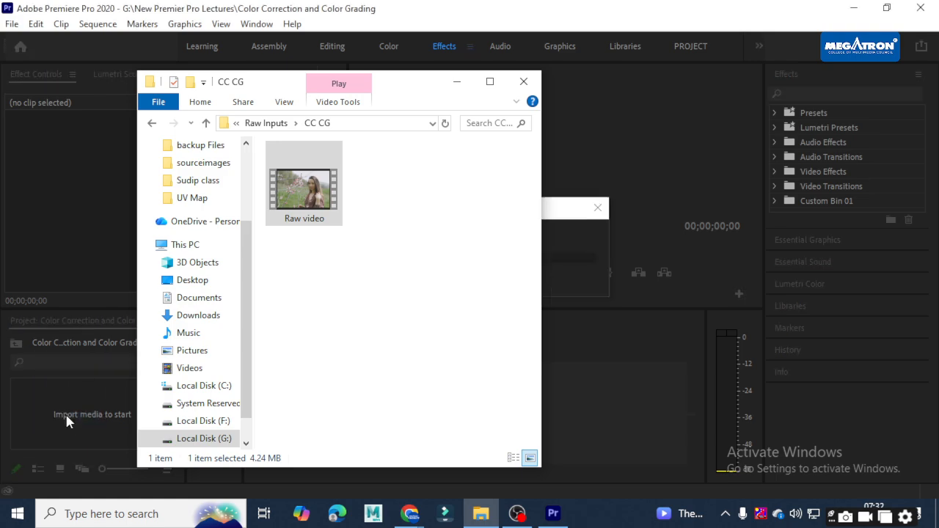
click(458, 84)
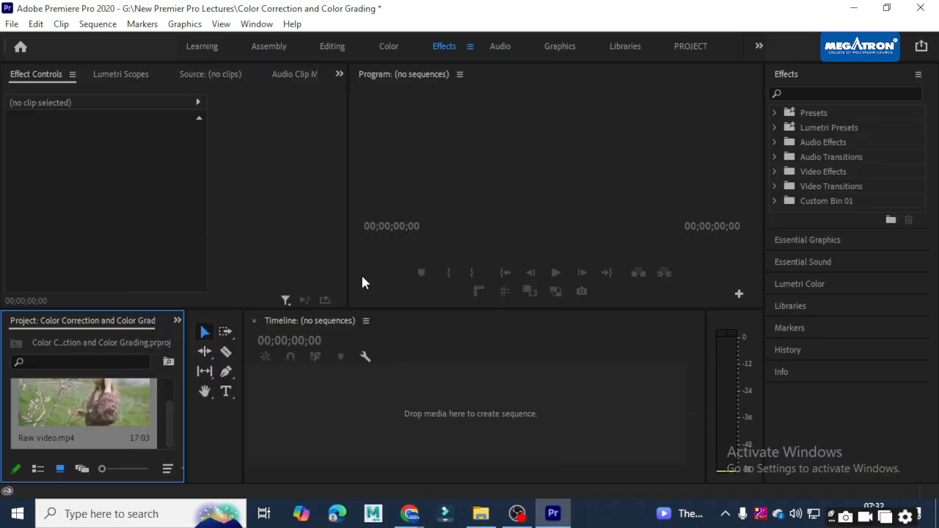
Open the Raw video.mp4 clip in the Source Monitor and play it from the beginning.
double_click(94, 420)
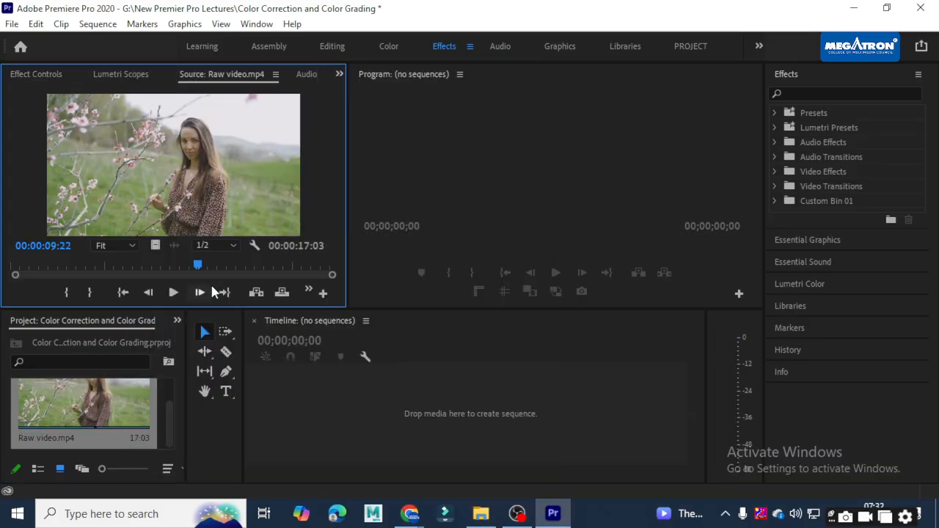
click(174, 293)
click(175, 292)
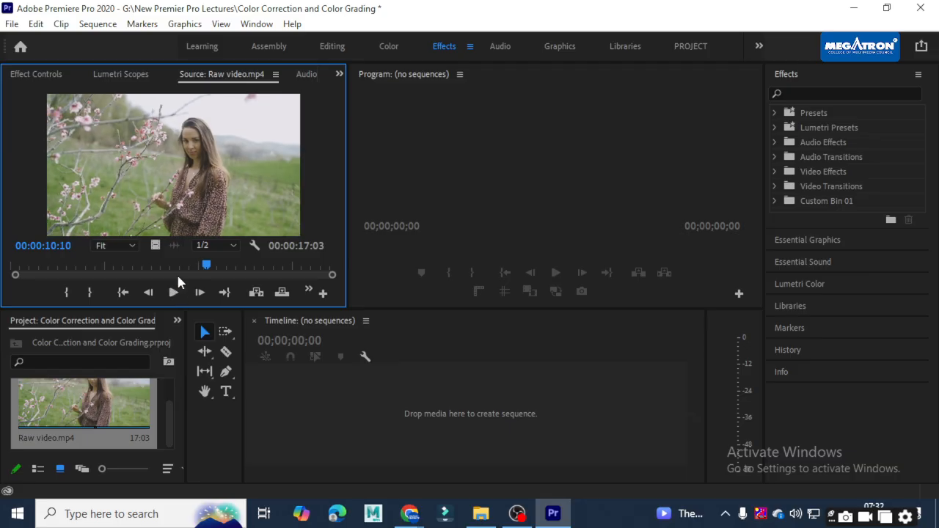
drag(203, 267, 1, 270)
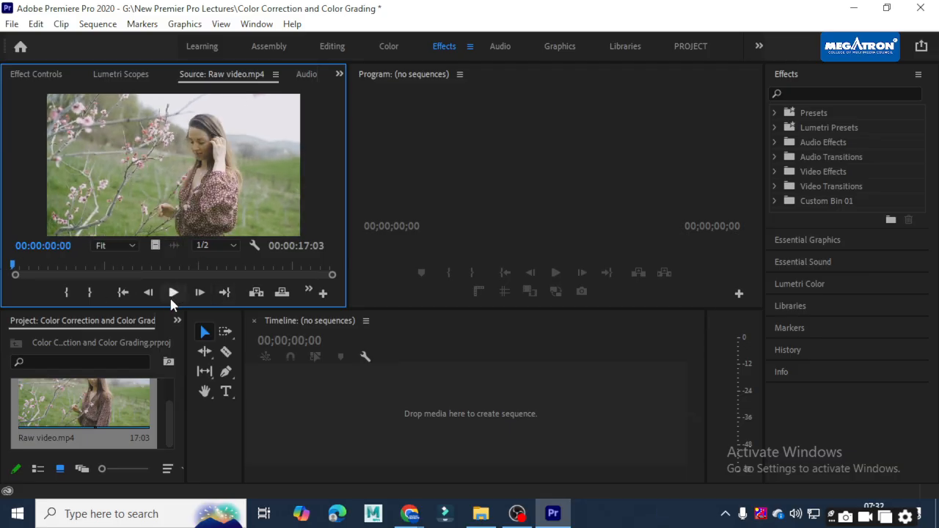
click(172, 298)
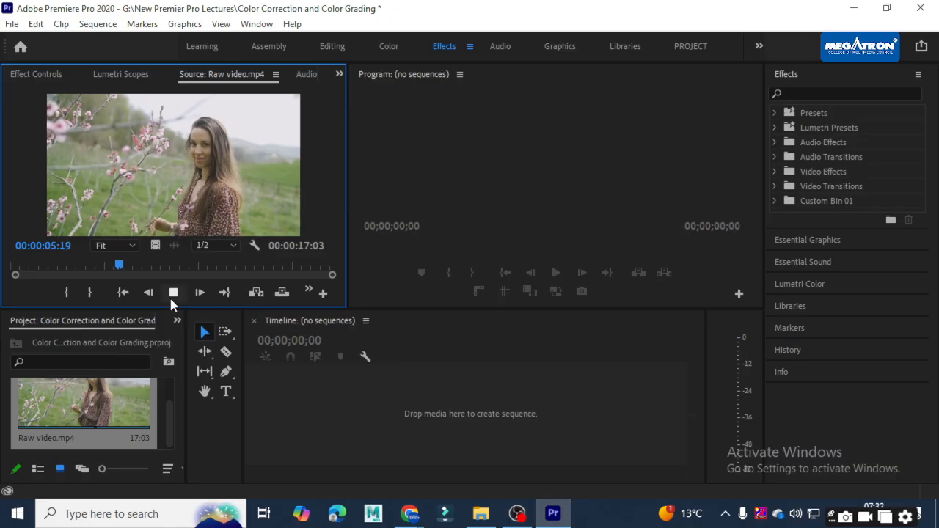
Mark an Out point at 00:00:08:00 in the Raw video source clip and create a sequence from its video only.
click(172, 300)
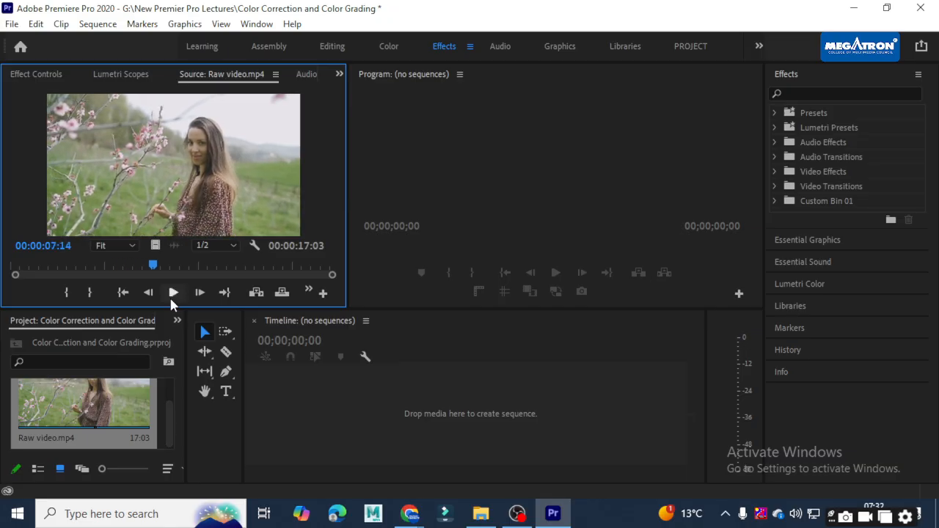
click(171, 299)
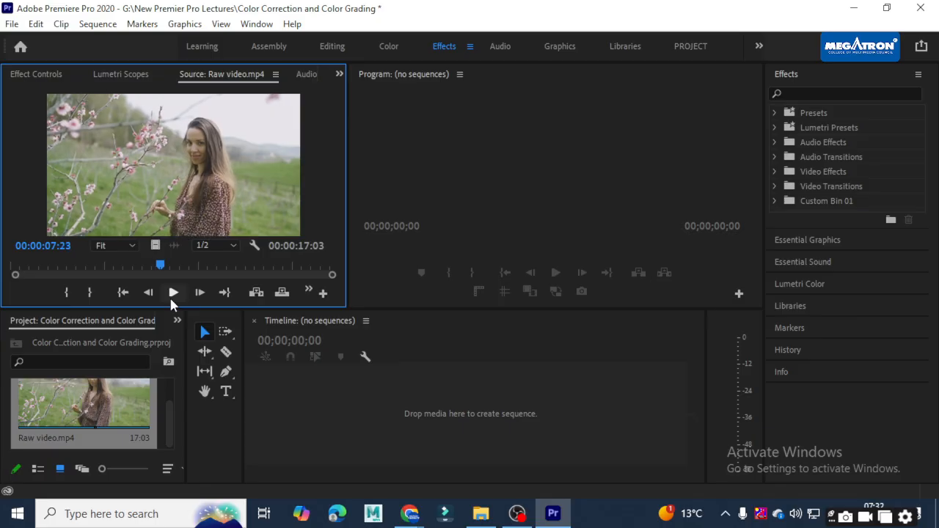
click(171, 299)
key(Left)
key(Left)
key(Left)
key(Left)
key(o)
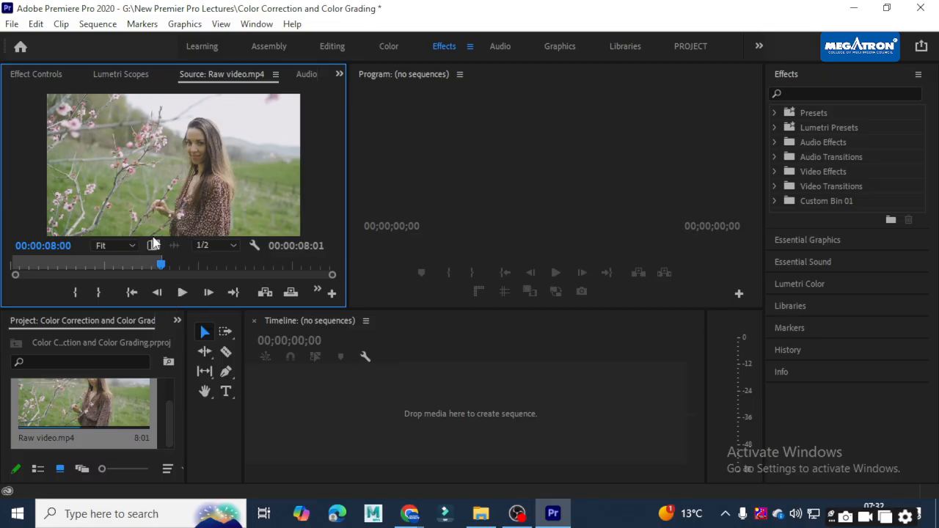
drag(153, 246, 314, 422)
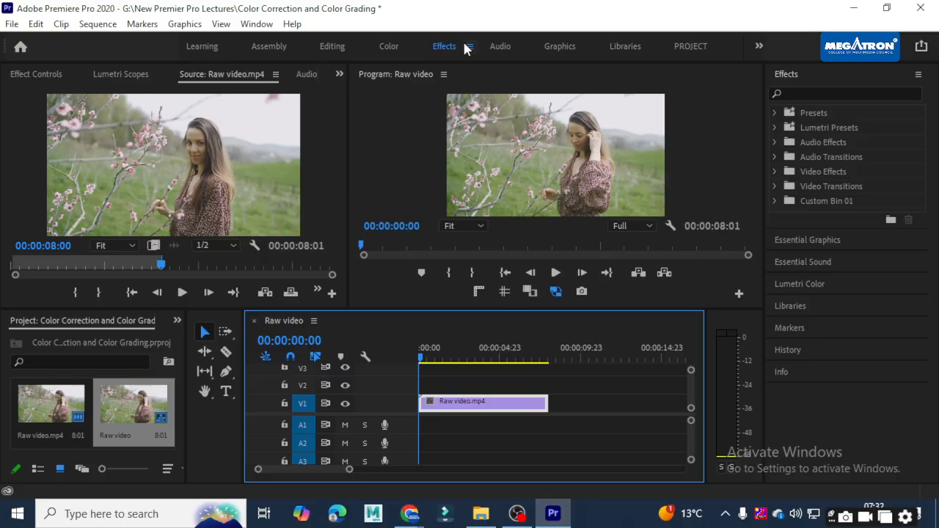
Switch to the Color workspace, enlarge the Program Monitor and widen the Lumetri Color area.
click(384, 42)
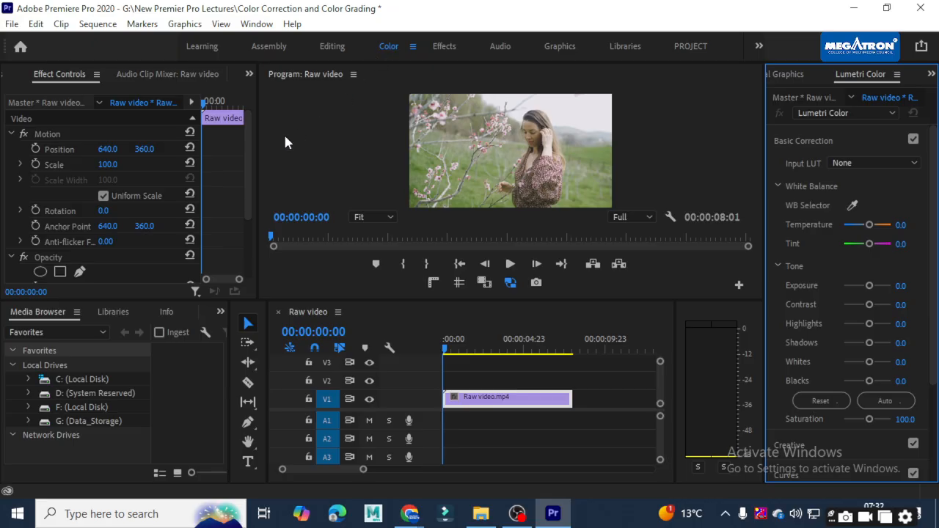
drag(257, 155, 231, 151)
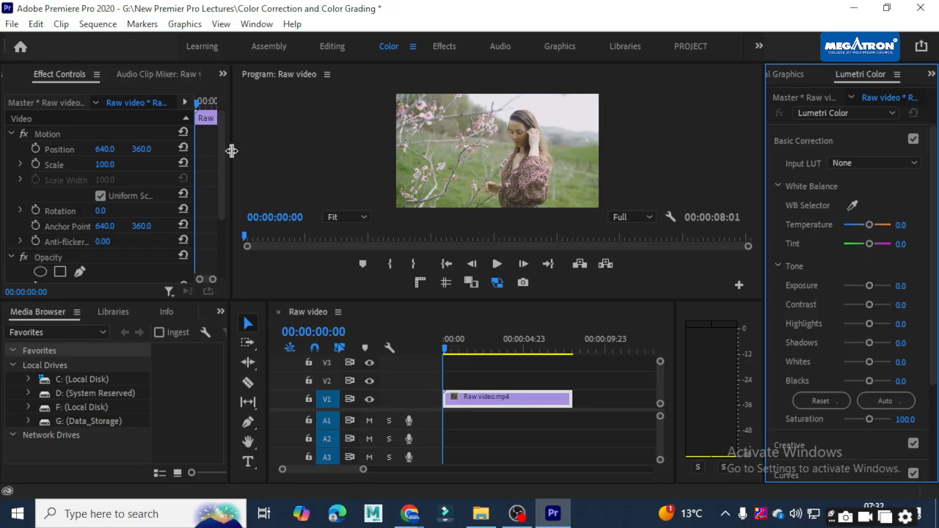
drag(363, 300, 356, 347)
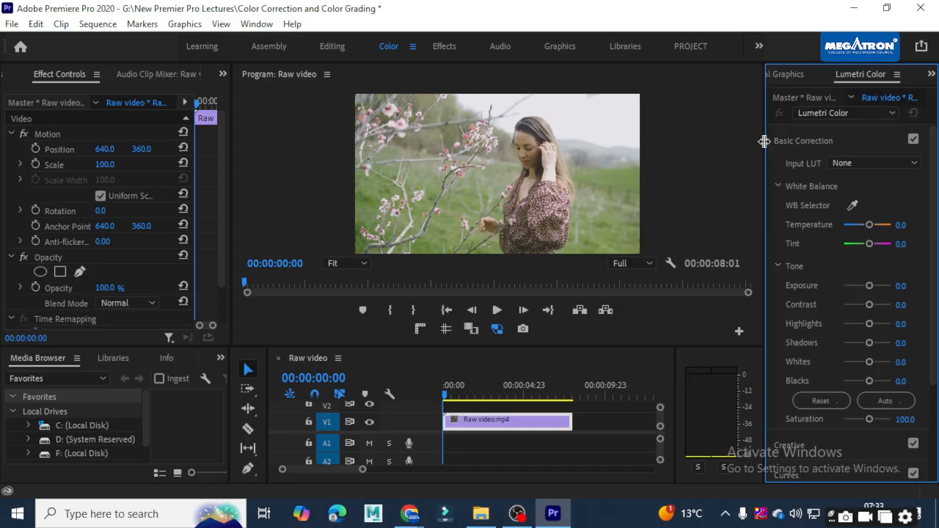
drag(767, 139, 727, 140)
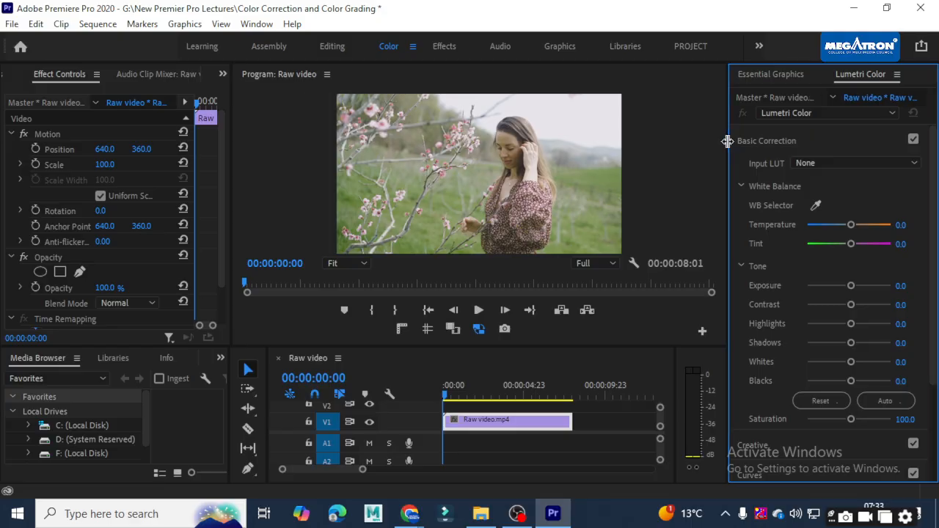
Collapse White Balance, Tone and Basic Correction to view the list of Lumetri Color sections.
click(741, 186)
click(741, 209)
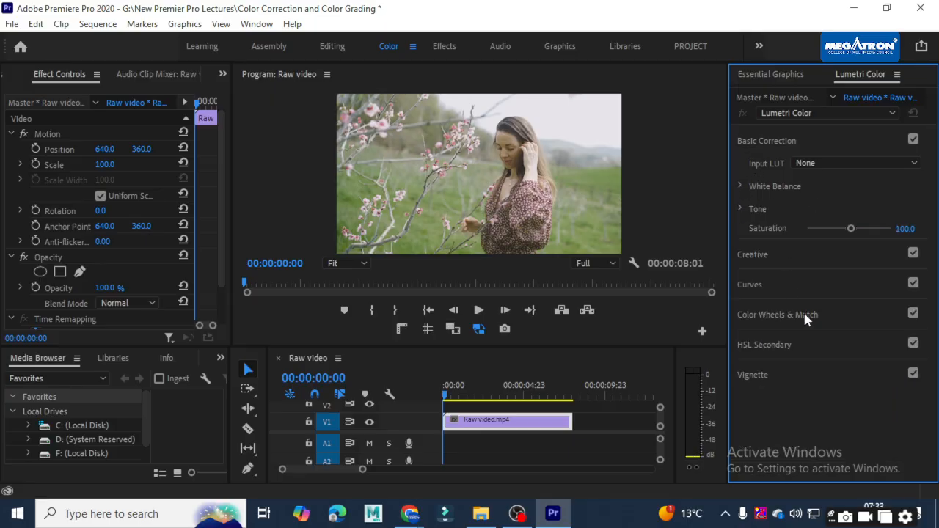
click(755, 144)
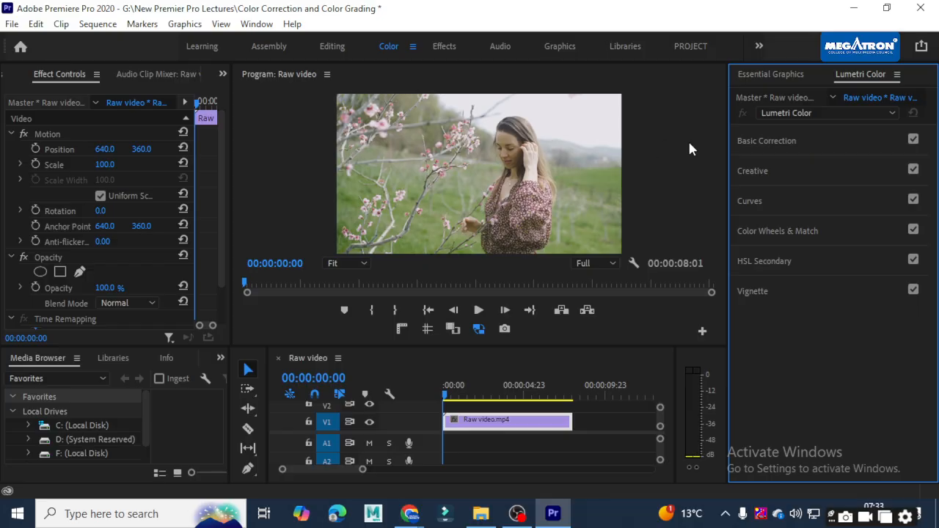
Expand Basic Correction's White Balance, try warm and cold extremes, and set the clip's Temperature to 27.0.
click(759, 147)
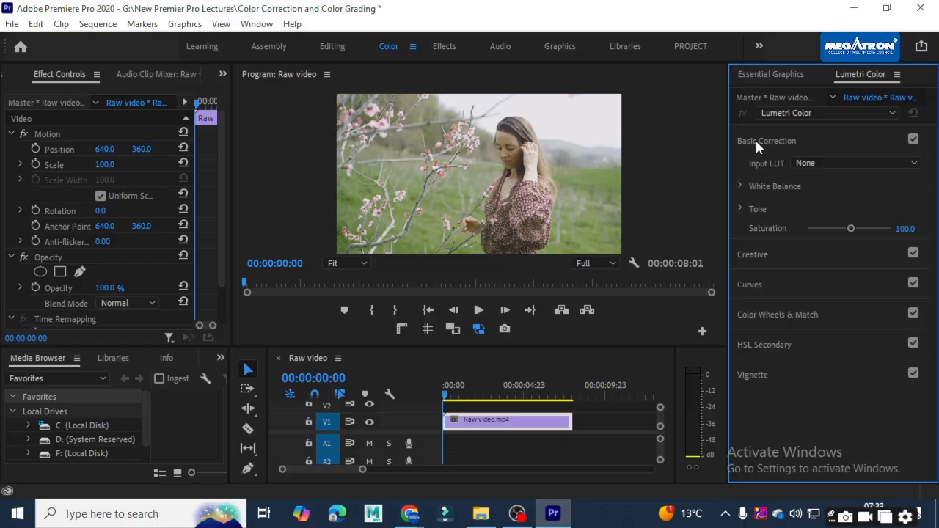
click(740, 186)
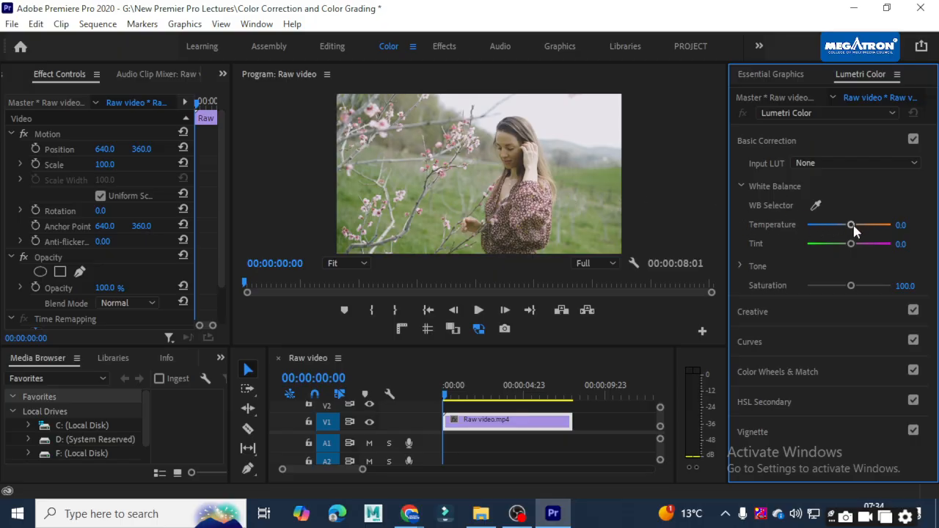
drag(854, 226, 873, 229)
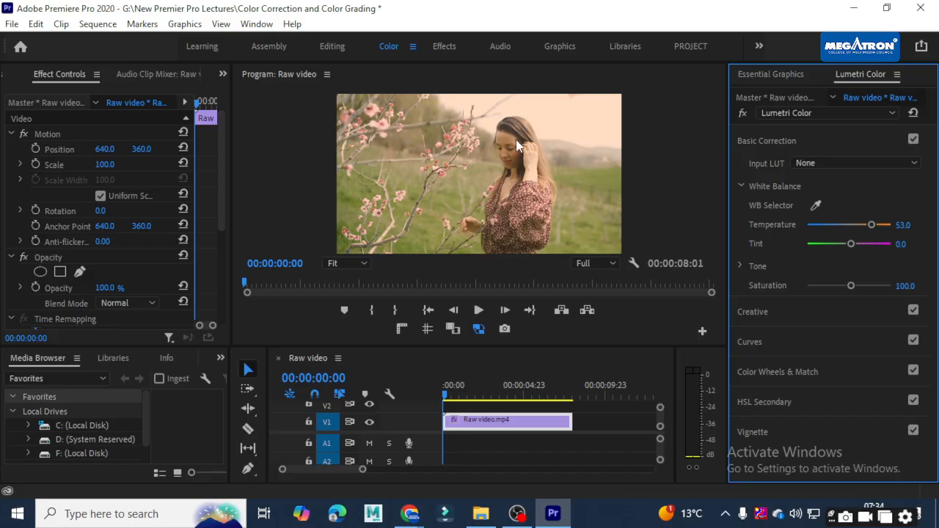
drag(872, 225, 884, 225)
drag(872, 225, 806, 227)
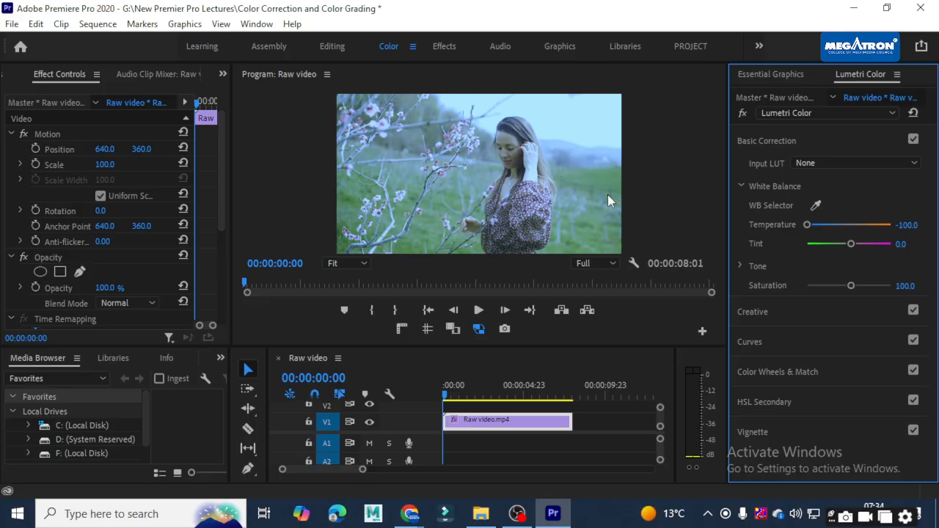
drag(812, 225, 848, 233)
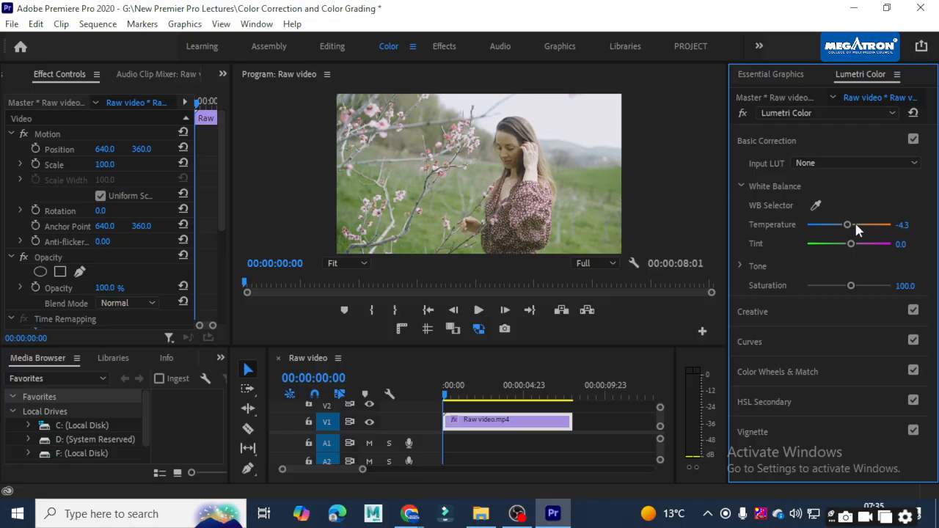
drag(848, 225, 861, 225)
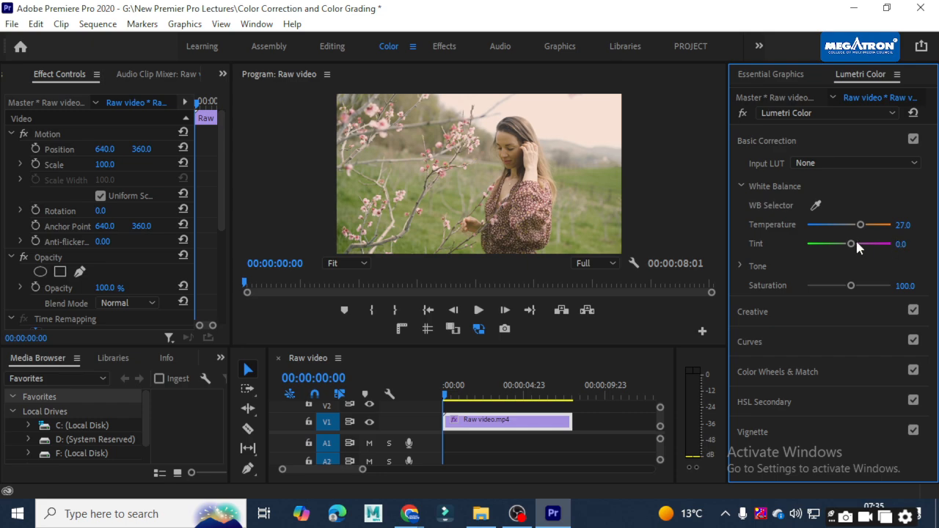
Try a strong magenta Tint of about 96.5 on the clip and return Tint to 0.
drag(850, 245, 890, 250)
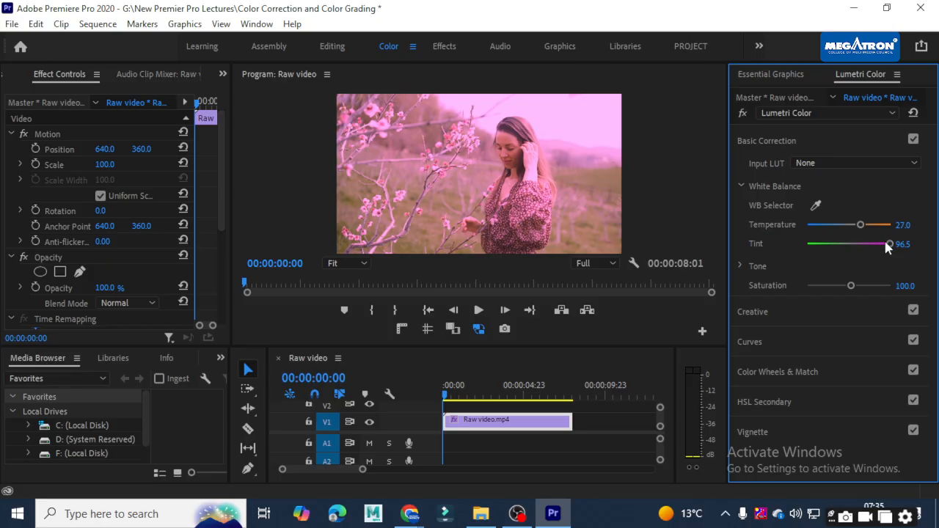
drag(885, 243, 852, 246)
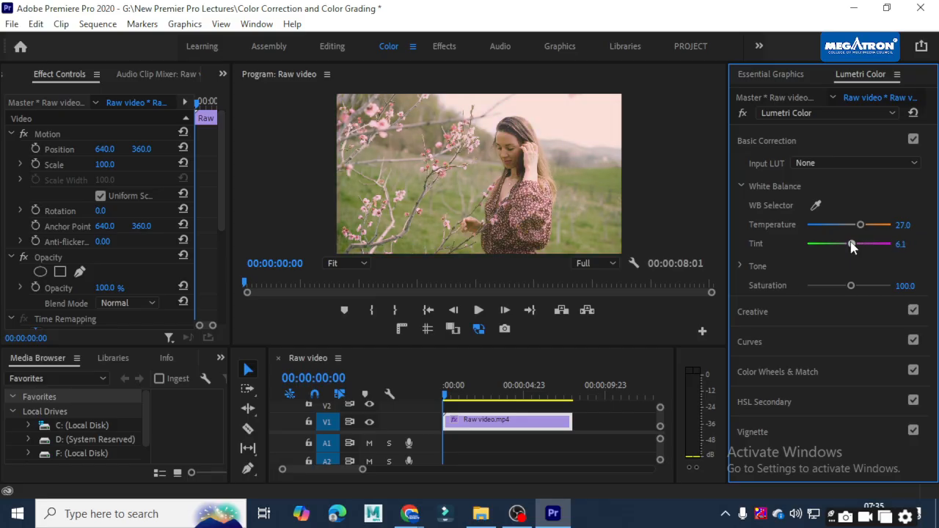
click(907, 243)
text(0)
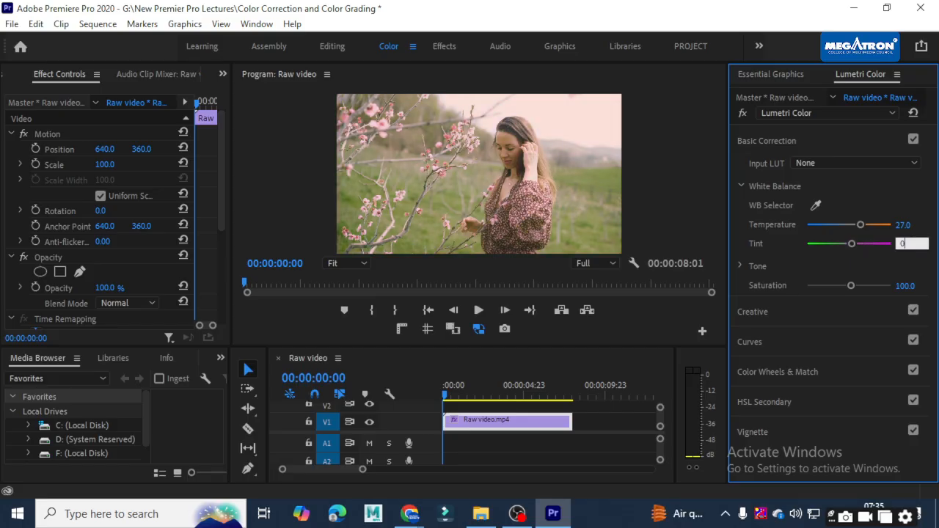
key(Return)
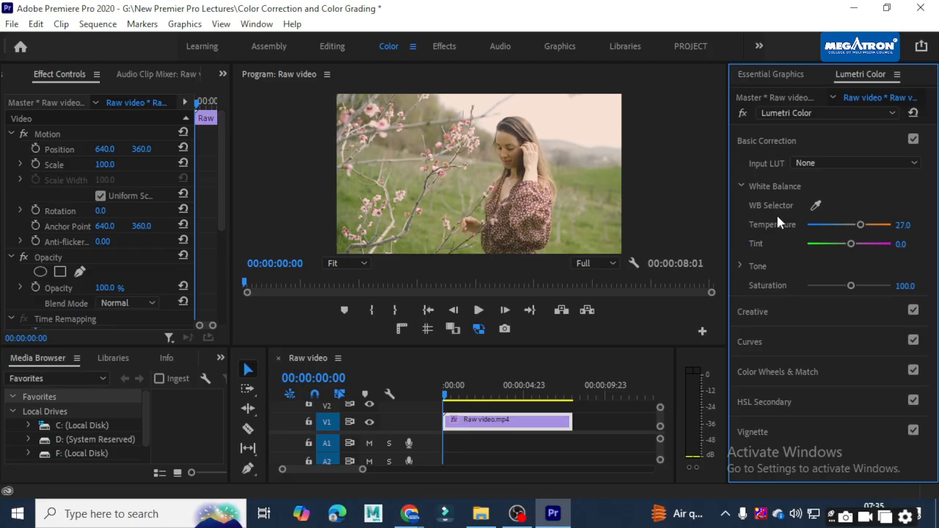
Save the project and compare the clip with Basic Correction off and on, leaving it enabled.
key(ctrl+s)
click(914, 139)
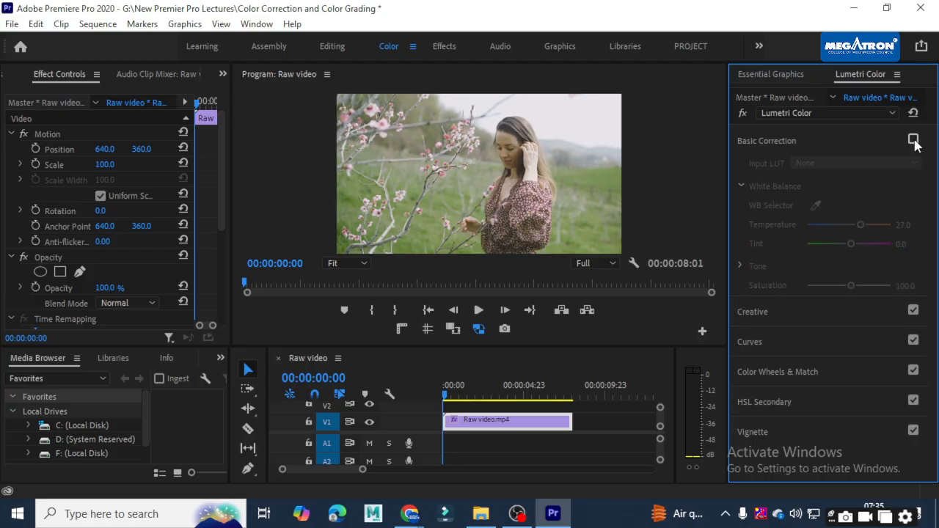
click(913, 139)
click(914, 140)
click(914, 140)
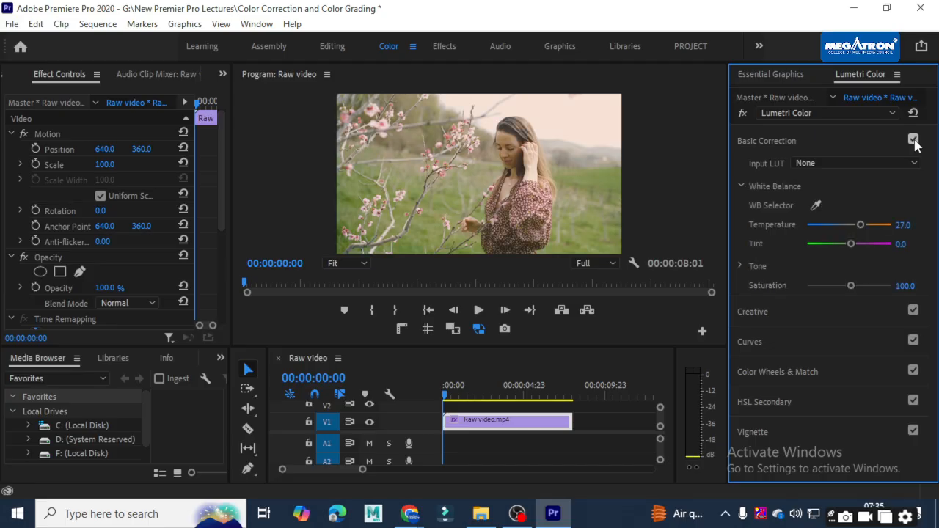
click(914, 139)
click(914, 139)
click(915, 141)
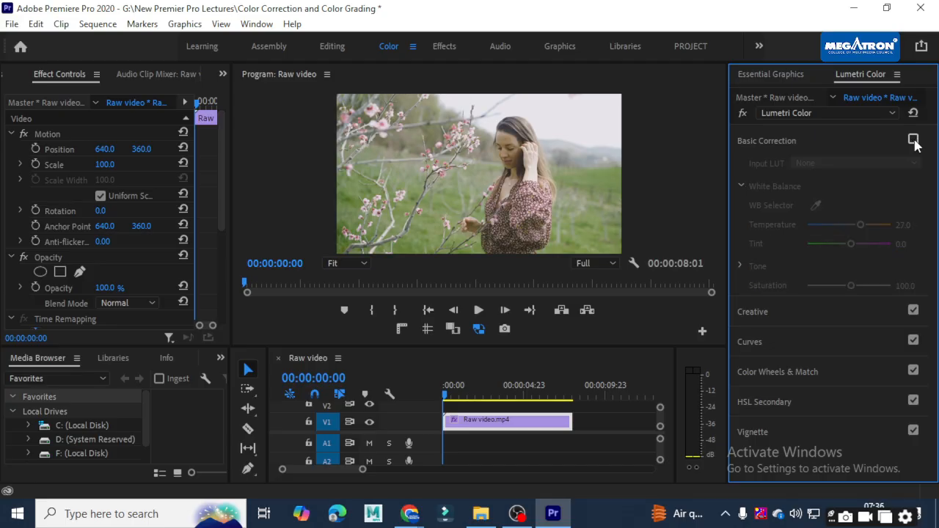
click(915, 140)
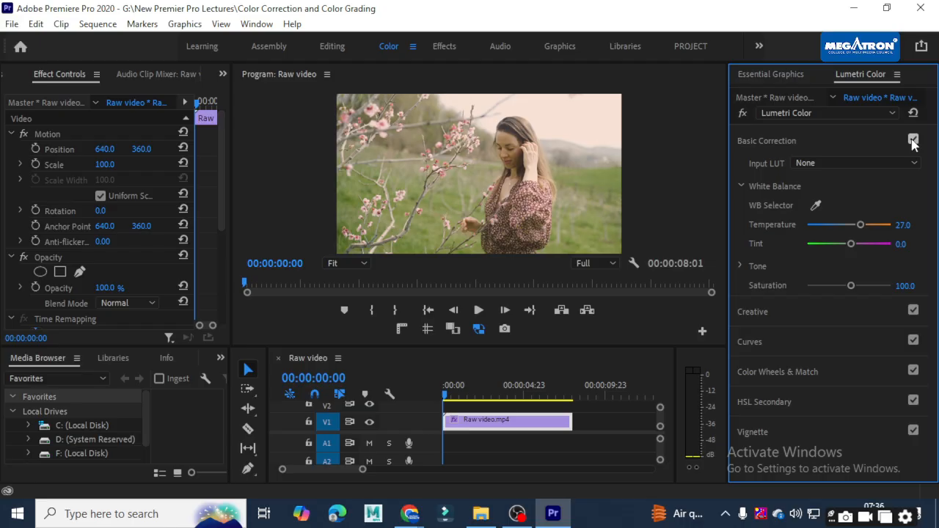
Collapse White Balance, expand Tone, try Exposure at -5.0 and -0.5, and set it to -0.1.
click(738, 265)
click(739, 266)
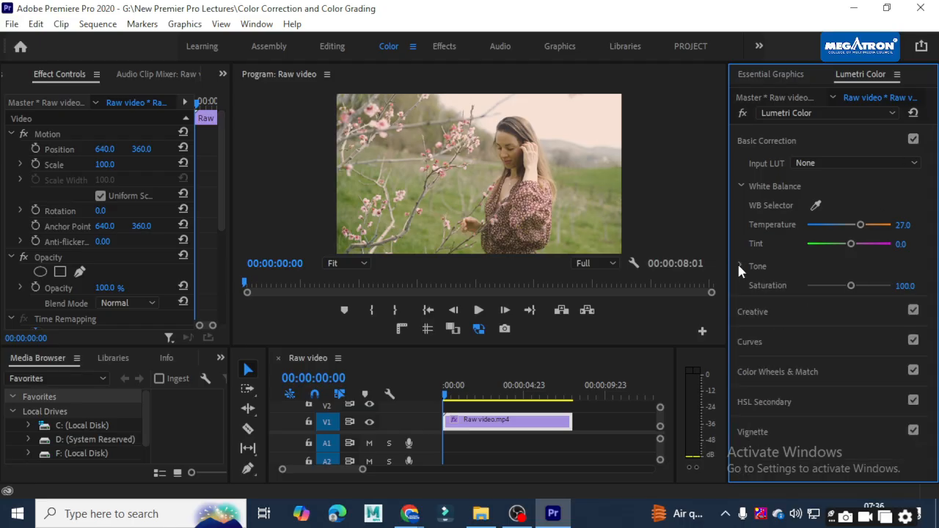
click(742, 187)
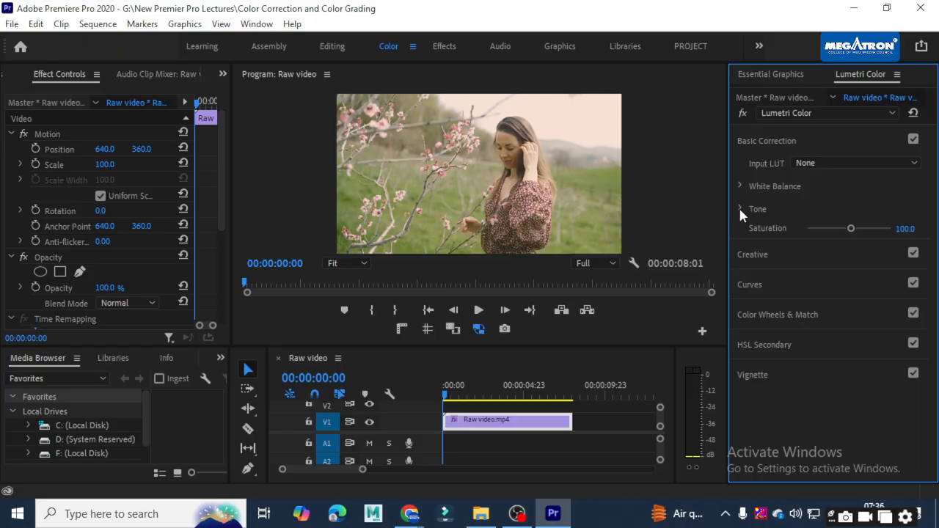
click(740, 209)
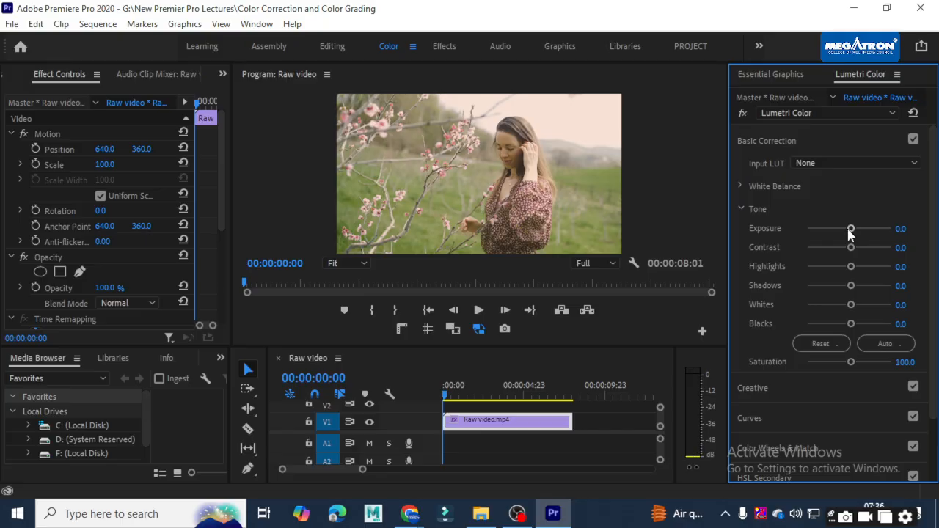
drag(851, 229, 804, 230)
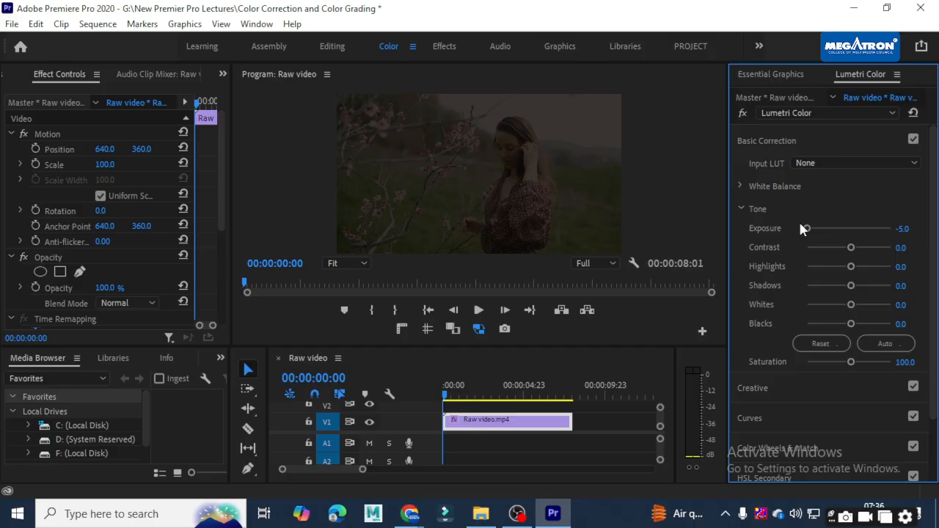
double_click(801, 226)
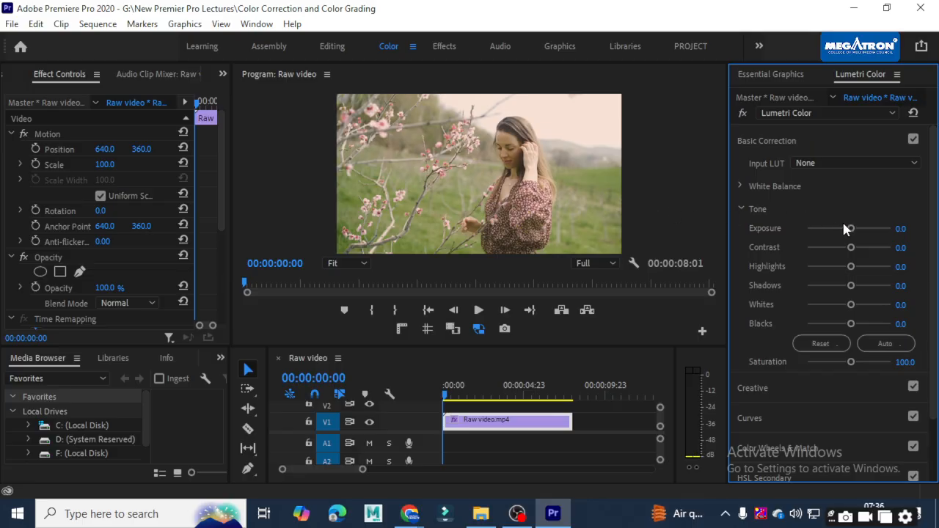
drag(850, 228, 845, 229)
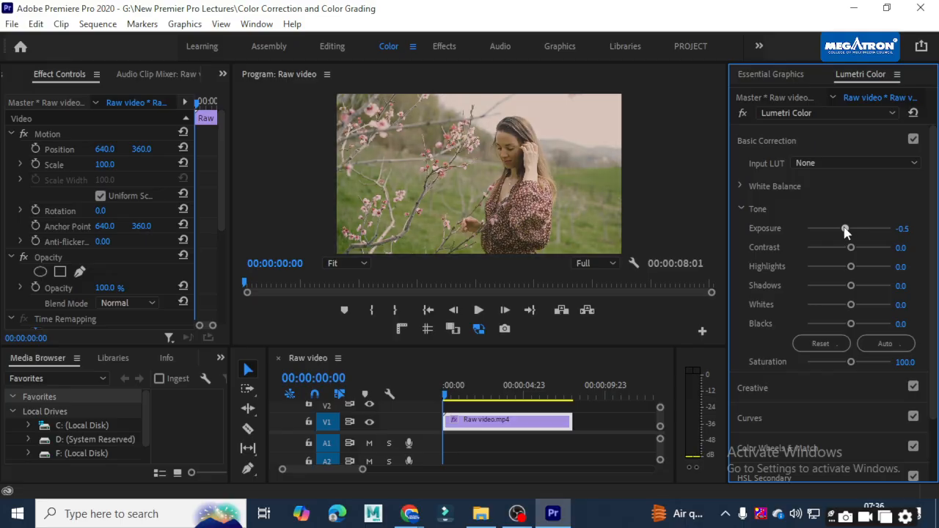
mouse_move(844, 229)
mouse_down()
mouse_move(861, 229)
mouse_move(849, 229)
mouse_up()
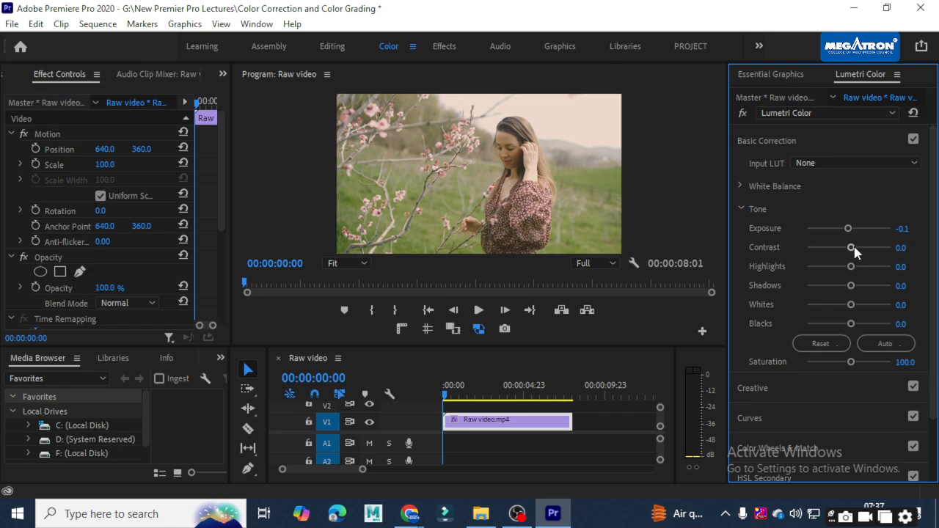
Compare the clip's Contrast at -100 and 100, and set it to 37.4.
drag(851, 247, 796, 252)
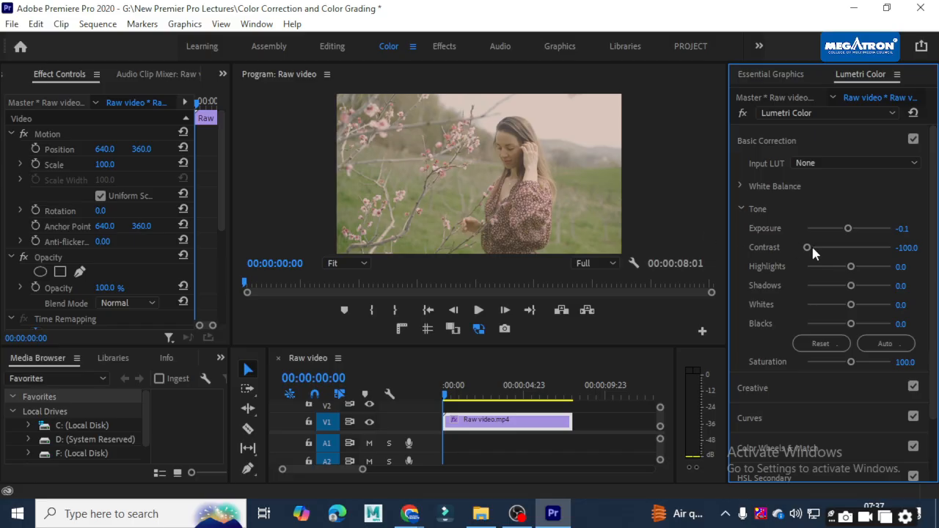
drag(809, 247, 908, 252)
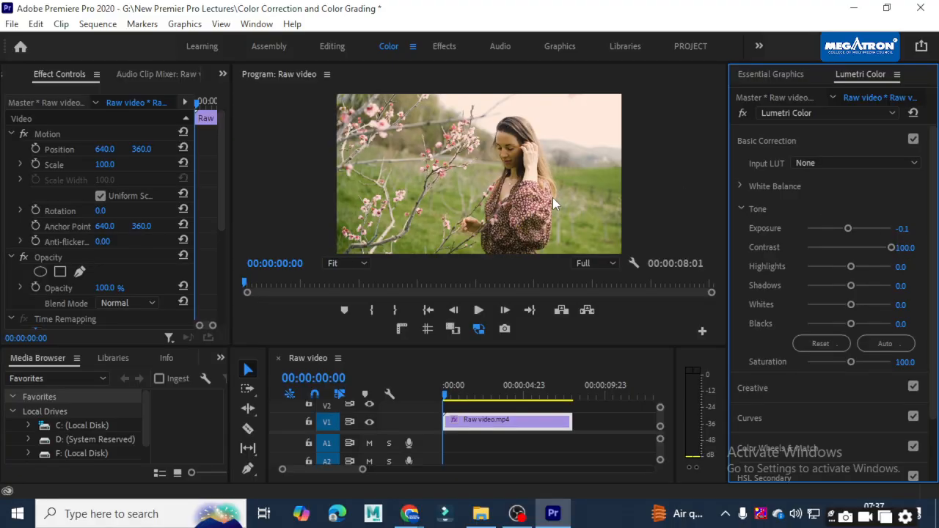
drag(894, 249, 763, 245)
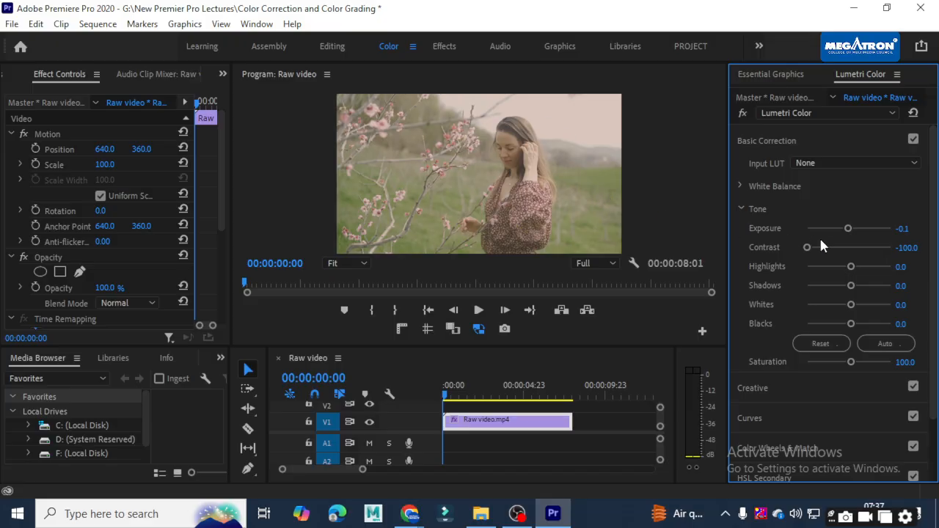
drag(808, 247, 865, 253)
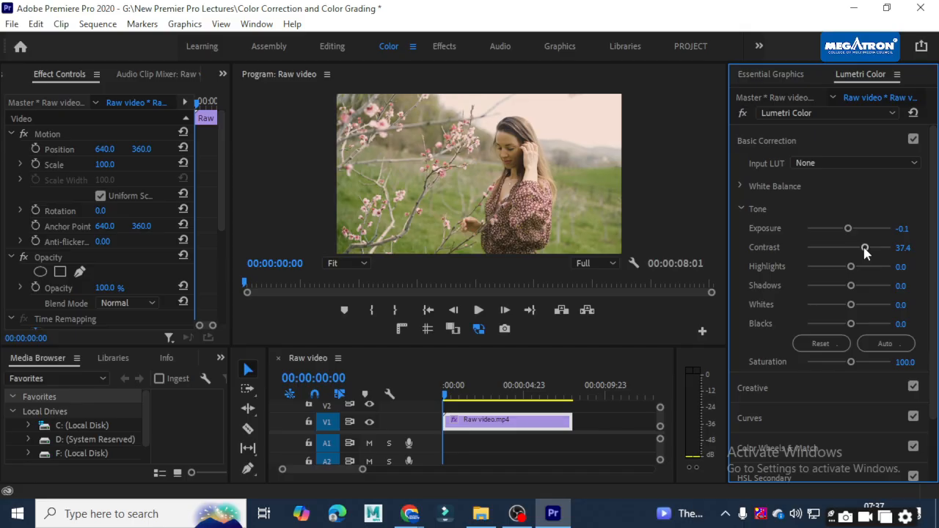
Set the clip's Contrast to 25.2 and save the project after comparing the image with Basic Correction off and on.
mouse_move(865, 253)
mouse_down()
mouse_move(836, 253)
mouse_move(855, 253)
mouse_up()
drag(854, 254, 862, 253)
click(913, 140)
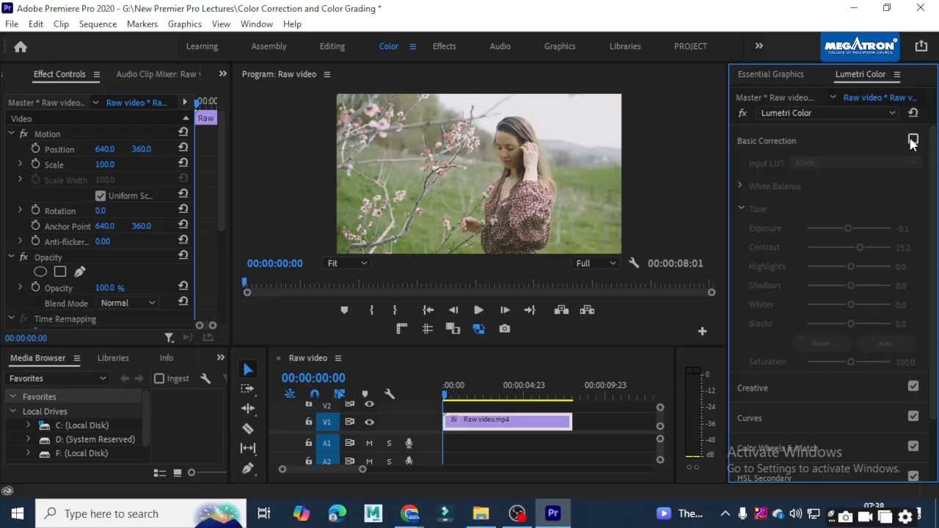
click(913, 140)
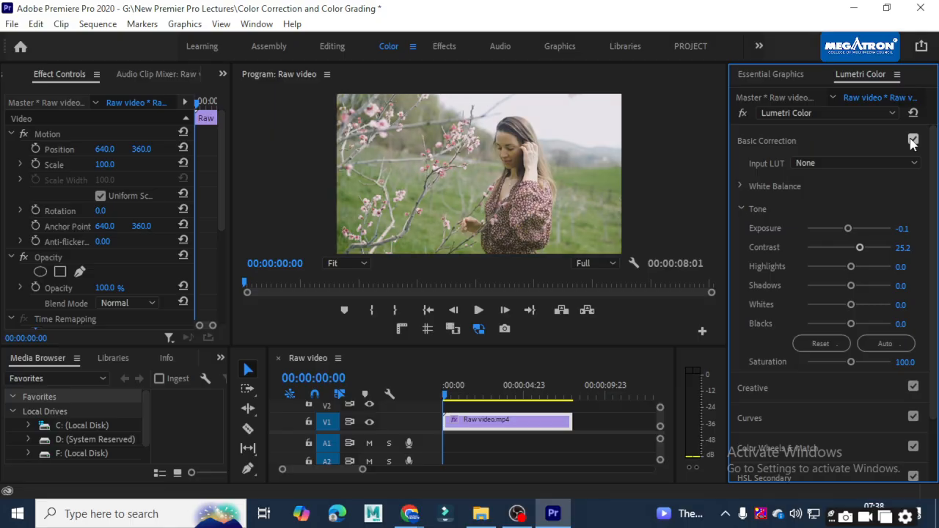
click(913, 140)
click(913, 140)
key(ctrl+s)
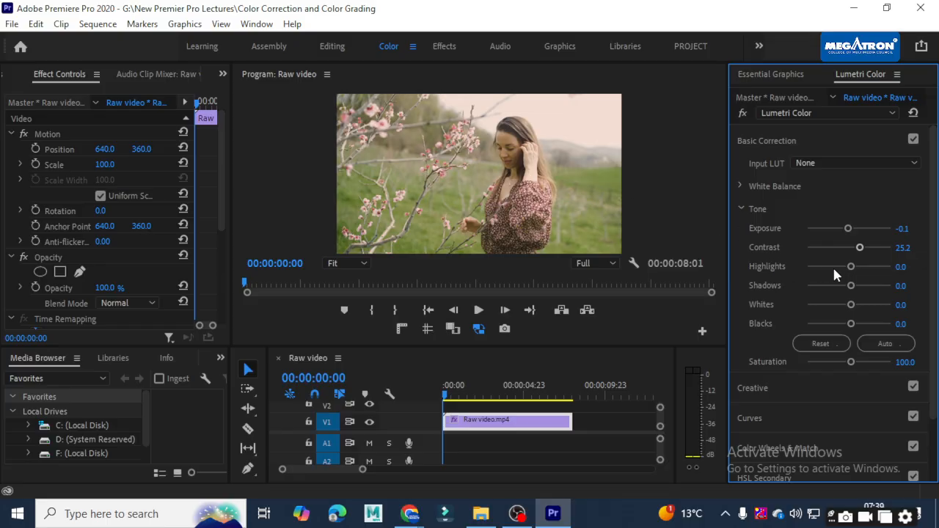
Try the clip's Highlights at a lower level and at 100.0, and set it to -0.9.
drag(852, 271, 831, 269)
drag(854, 268, 911, 271)
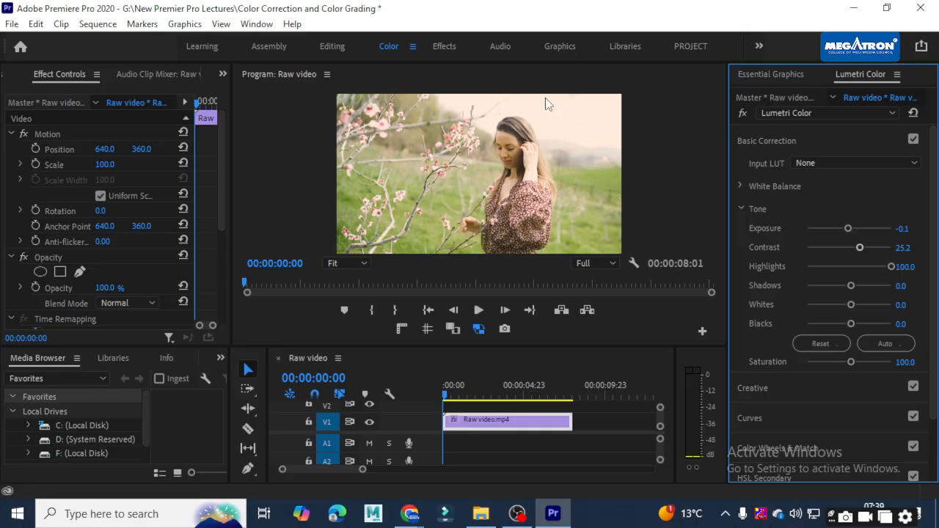
drag(876, 271, 850, 270)
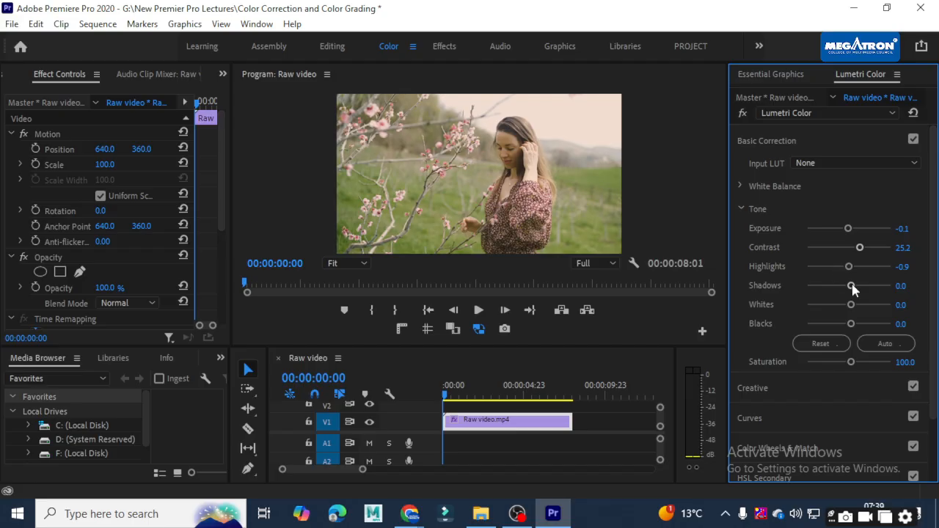
Set Shadows to -11.3 and compare the clip with Basic Correction off and on, leaving it enabled.
mouse_move(854, 290)
mouse_down()
mouse_move(805, 291)
mouse_move(905, 290)
mouse_move(786, 286)
mouse_move(906, 286)
mouse_move(802, 286)
mouse_move(780, 276)
mouse_move(893, 291)
mouse_move(828, 286)
mouse_move(845, 290)
mouse_up()
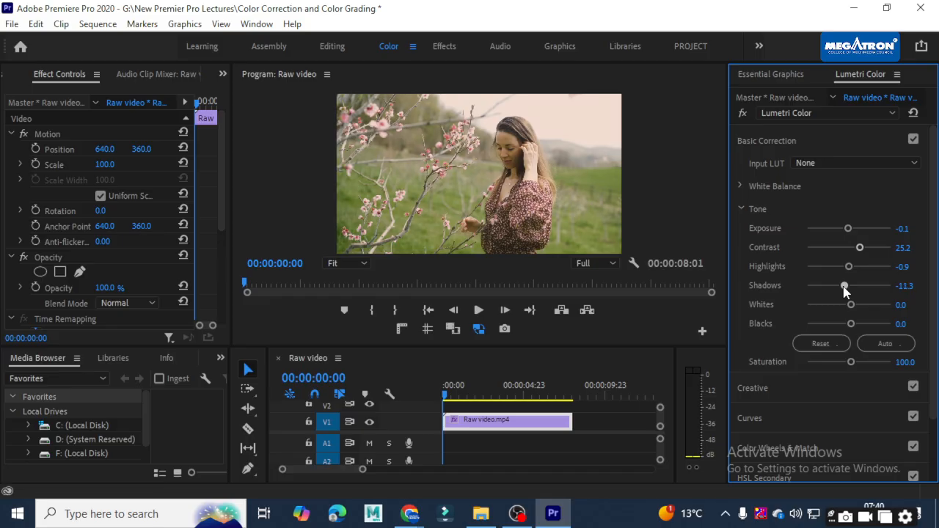
click(914, 139)
click(917, 139)
click(915, 140)
click(914, 140)
Try Whites at -23.5 and 13.0 and slightly raised Blacks, and undo the Whites and Blacks changes.
mouse_move(851, 305)
mouse_down()
mouse_move(896, 307)
mouse_move(839, 305)
mouse_up()
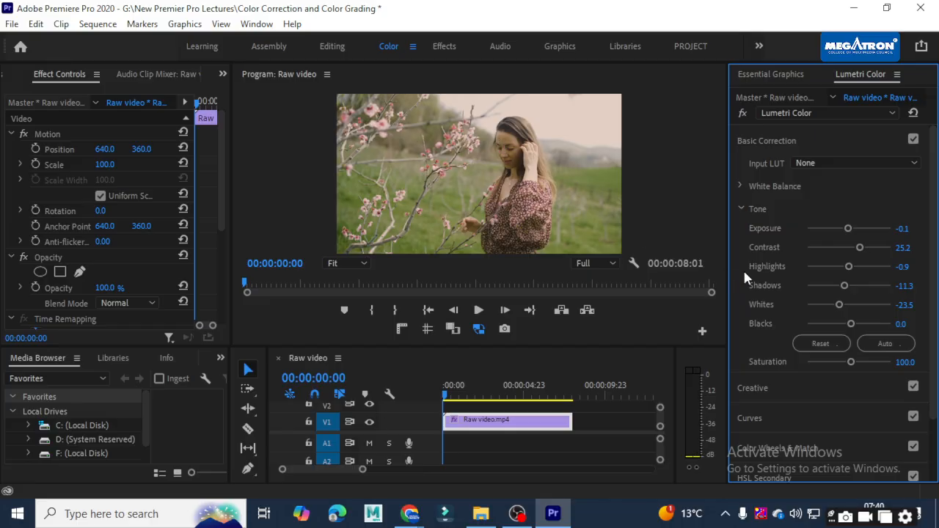
mouse_move(836, 304)
mouse_down()
mouse_move(863, 305)
mouse_move(854, 303)
mouse_up()
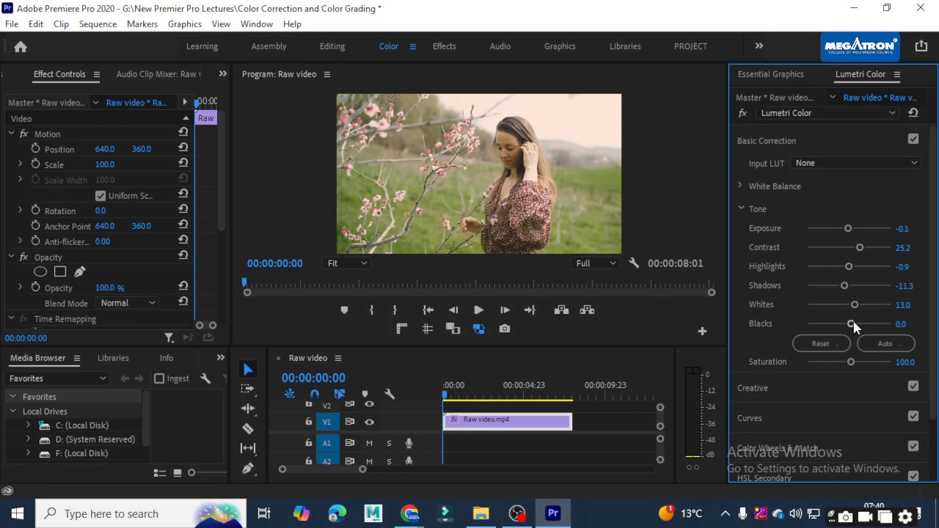
mouse_move(854, 321)
mouse_down()
mouse_move(837, 324)
mouse_move(873, 320)
mouse_move(860, 325)
mouse_up()
key(ctrl+z)
key(ctrl+z)
key(ctrl+z)
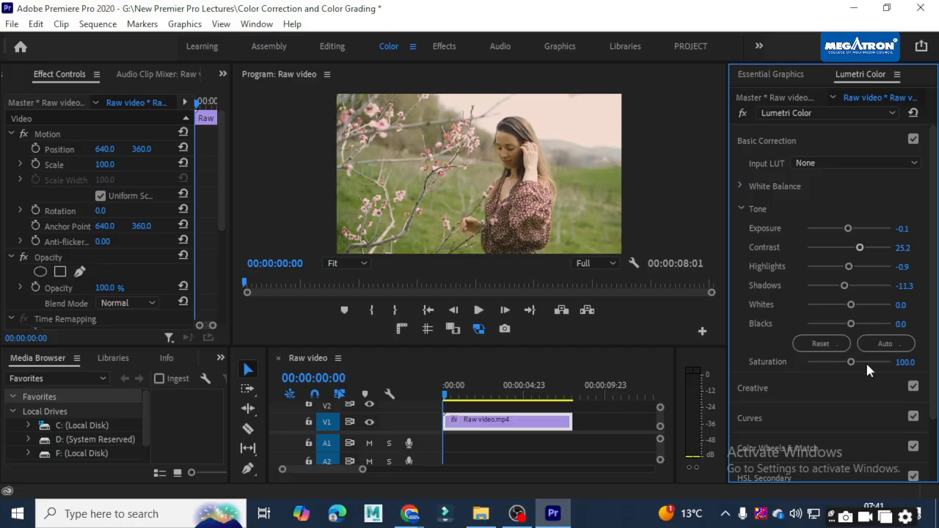
Compare the clip at Saturation 200.0 and 0.0, try 120.0, and return Saturation to 100.
drag(852, 361, 891, 366)
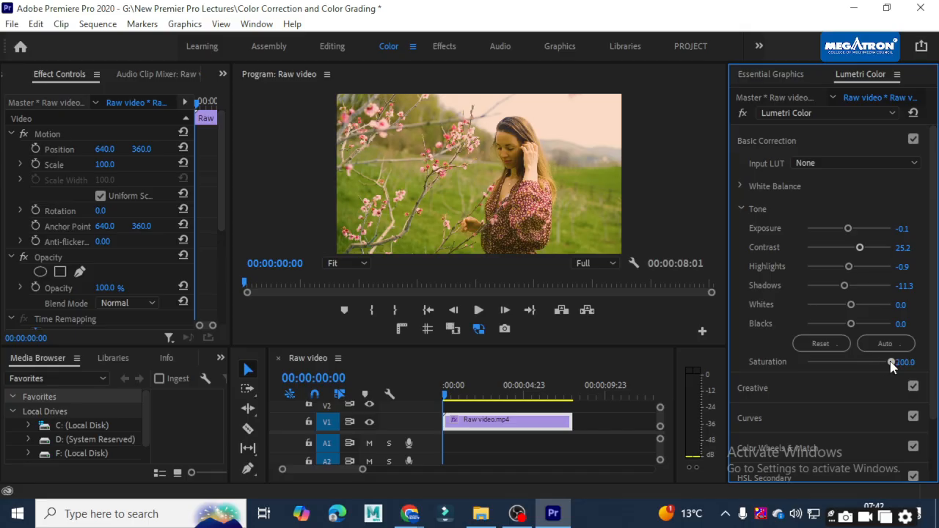
drag(891, 362, 786, 361)
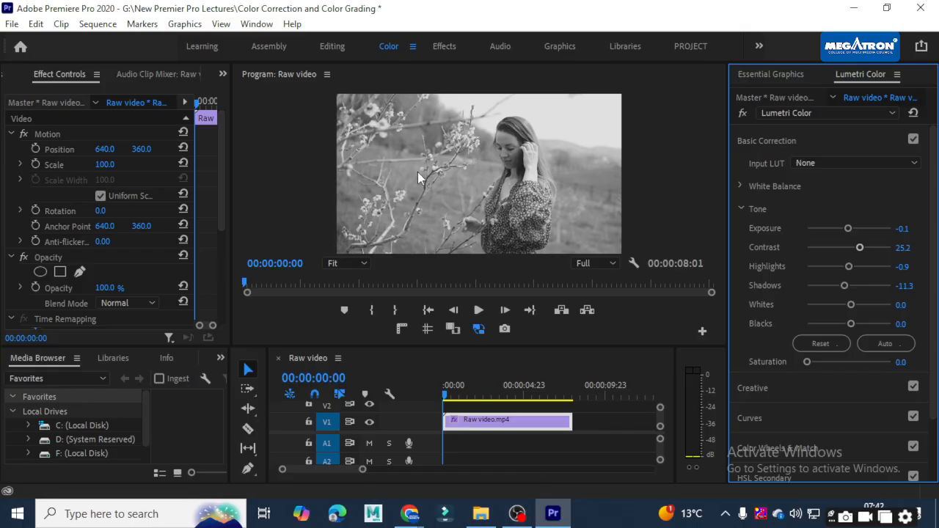
click(856, 362)
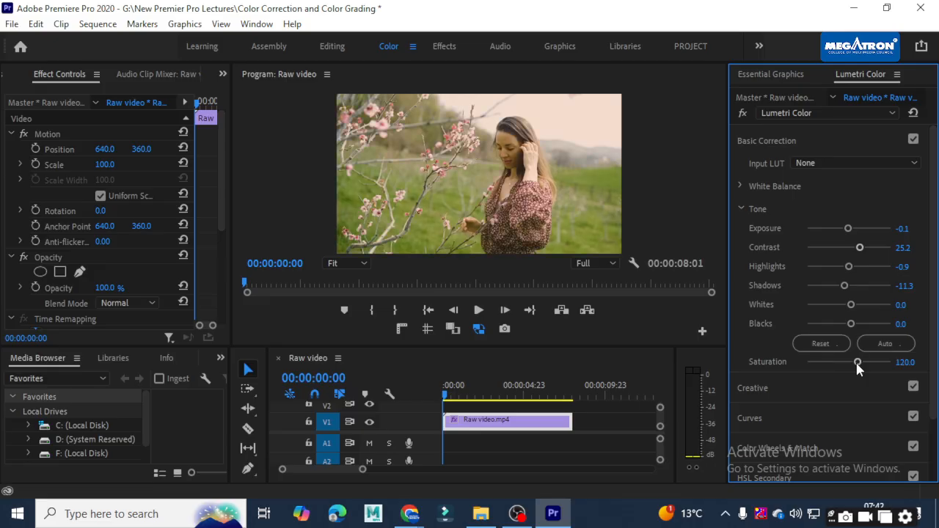
drag(857, 363, 848, 364)
click(909, 361)
text(100)
key(Return)
Try a slight Saturation increase, reset it to 100, and set the clip's Saturation to 115.
drag(851, 361, 854, 363)
click(905, 361)
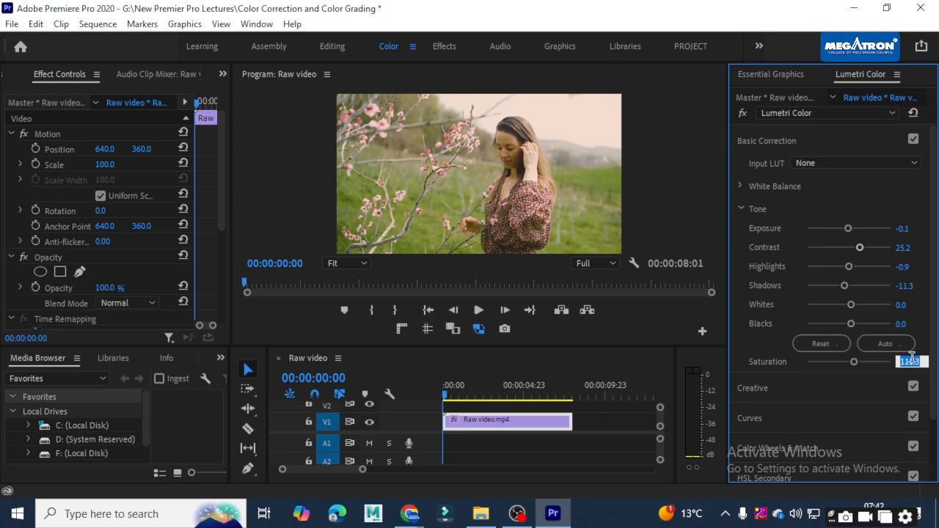
text(100)
key(Return)
click(910, 362)
text(115)
key(Return)
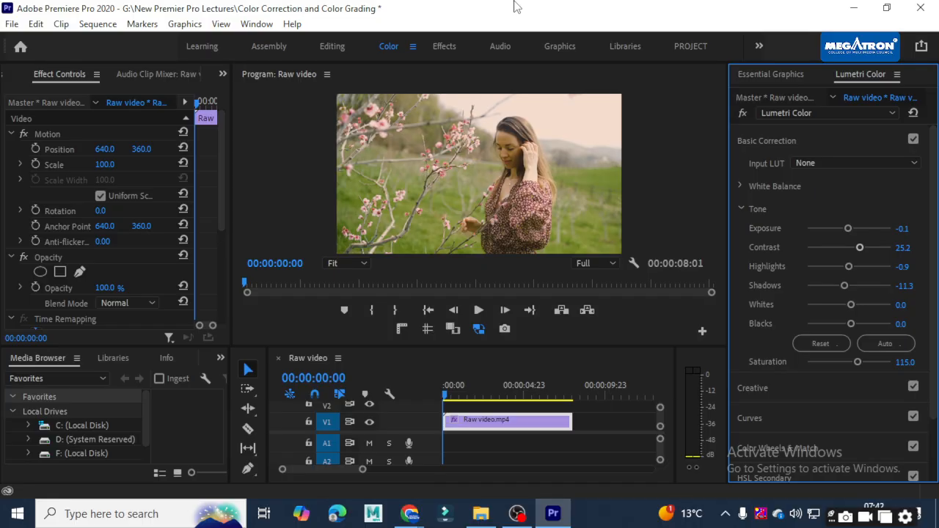
Enlarge the Program monitor to examine the corrected clip, and restore the workspace layout.
click(260, 82)
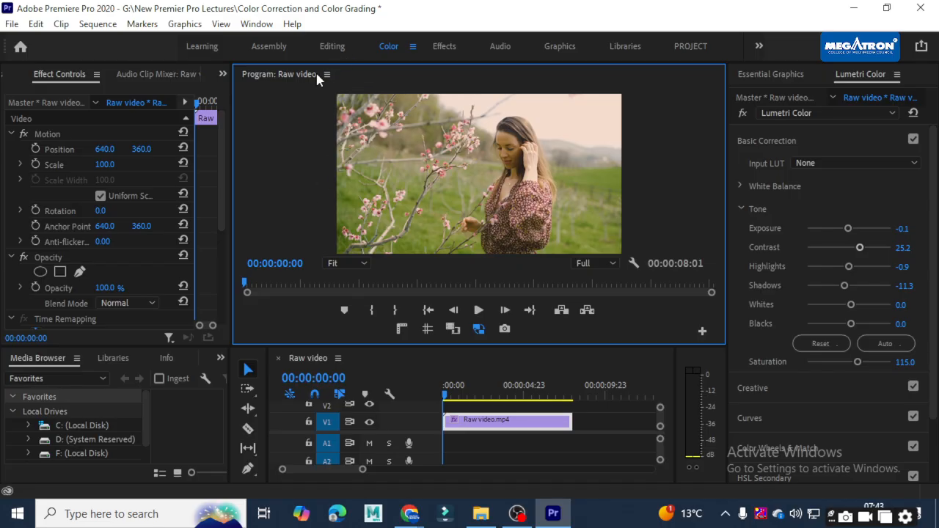
double_click(286, 75)
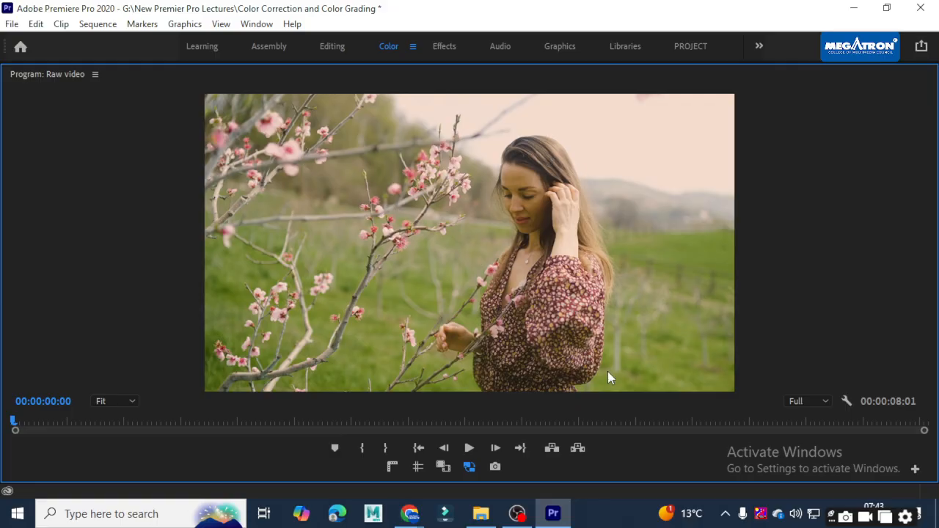
double_click(61, 76)
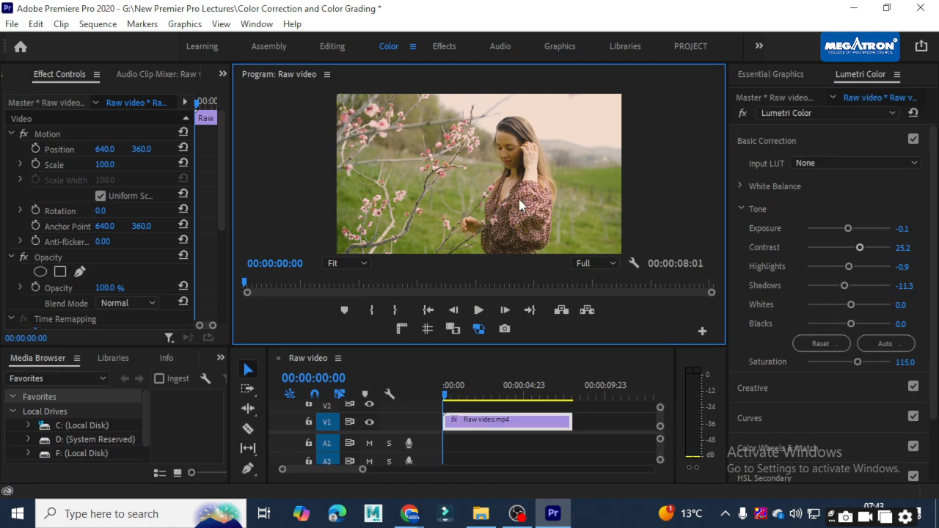
Save the project and compare the saturated clip with Basic Correction off and on, leaving it enabled.
key(ctrl+s)
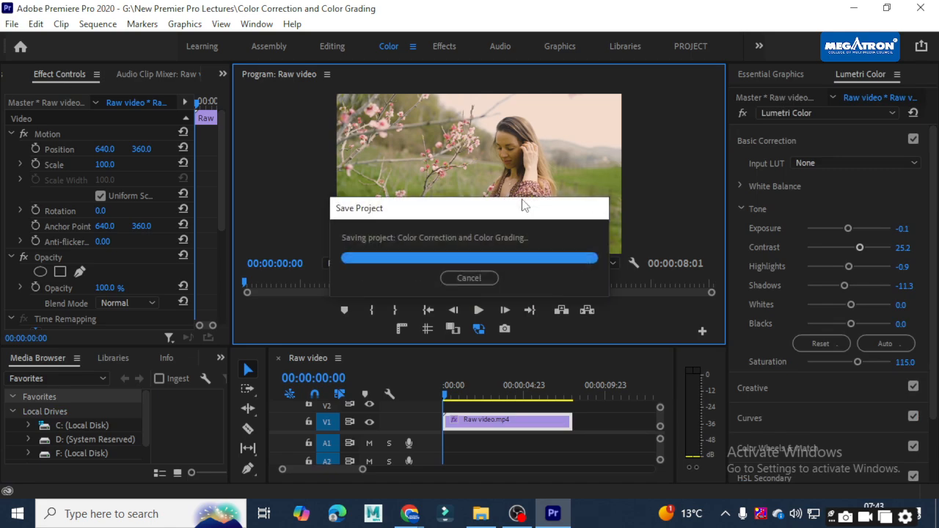
click(913, 140)
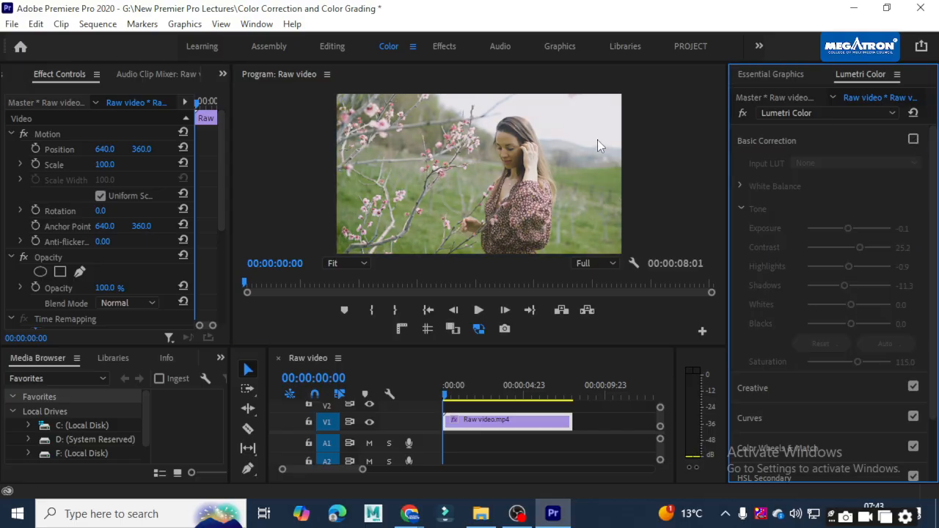
click(914, 140)
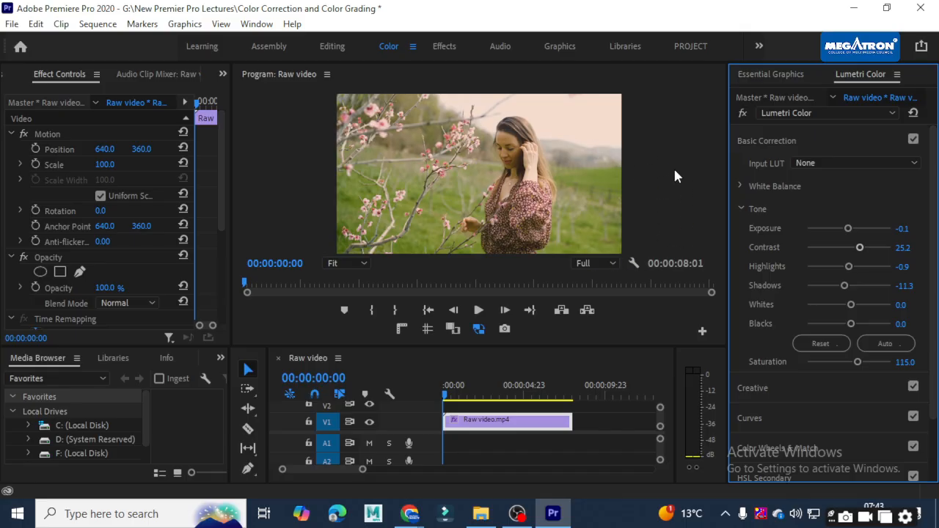
Collapse the Tone group and the Basic Correction section, and save the project.
click(741, 210)
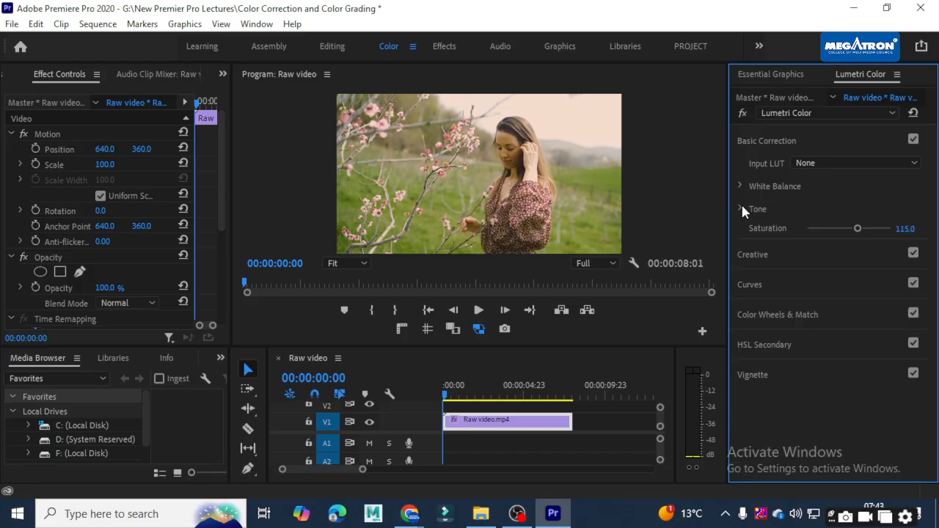
click(761, 143)
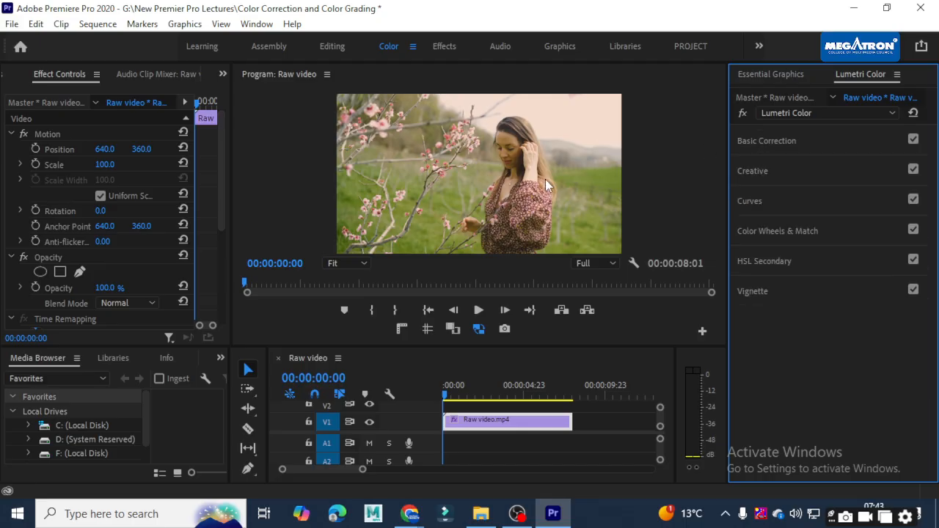
key(ctrl+s)
Expand the Creative section, try its Saturation at 0.0, and undo that change.
click(754, 172)
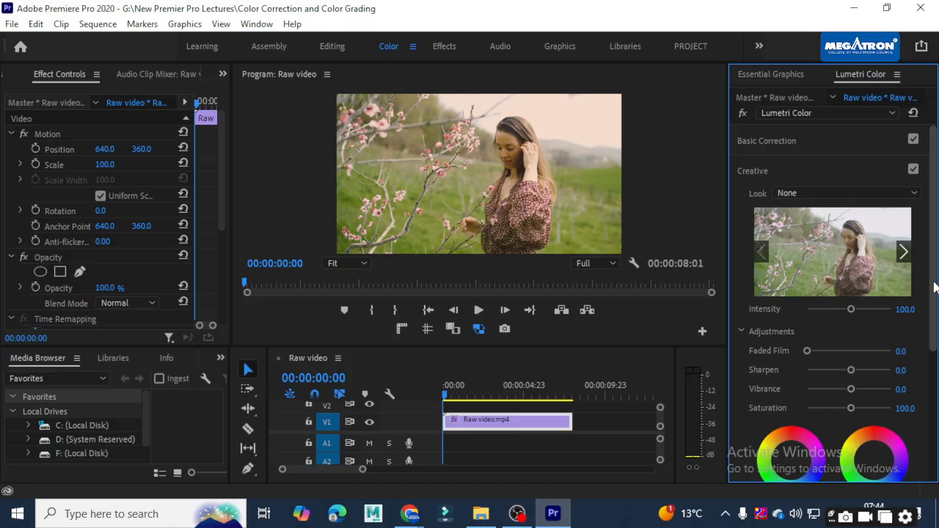
scroll(935, 286, down, 2)
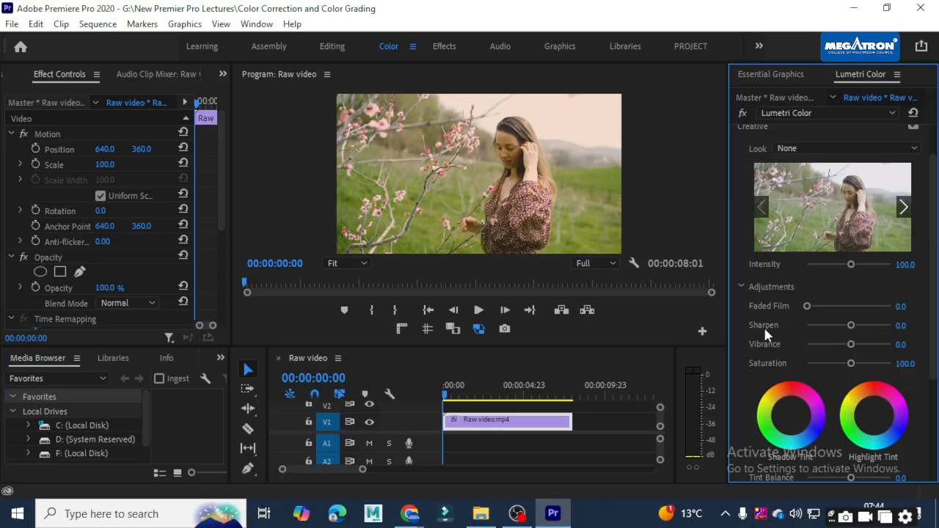
scroll(825, 255, up, 1)
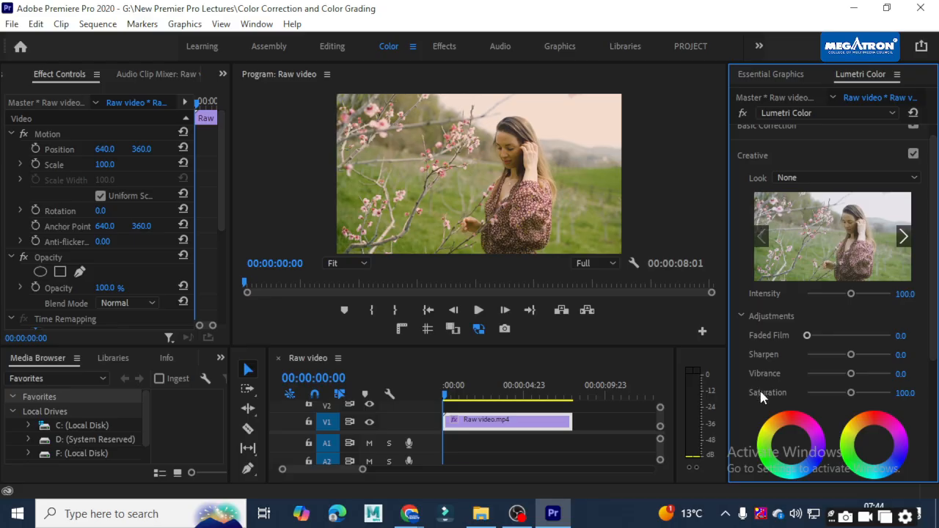
scroll(759, 388, up, 1)
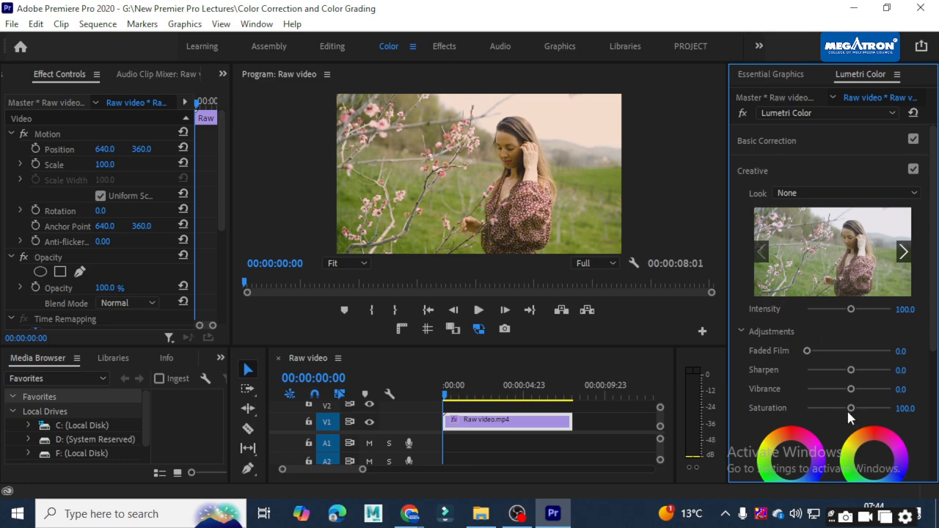
drag(854, 409, 789, 407)
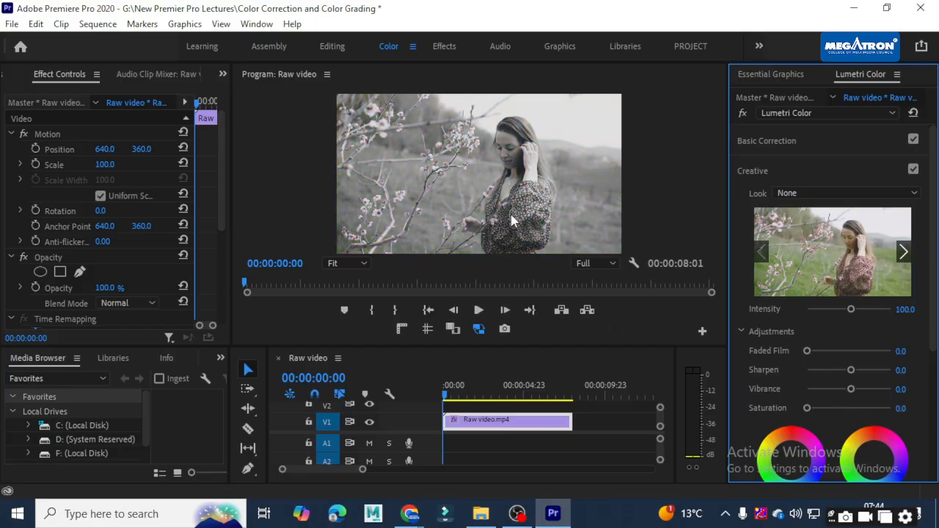
key(ctrl+z)
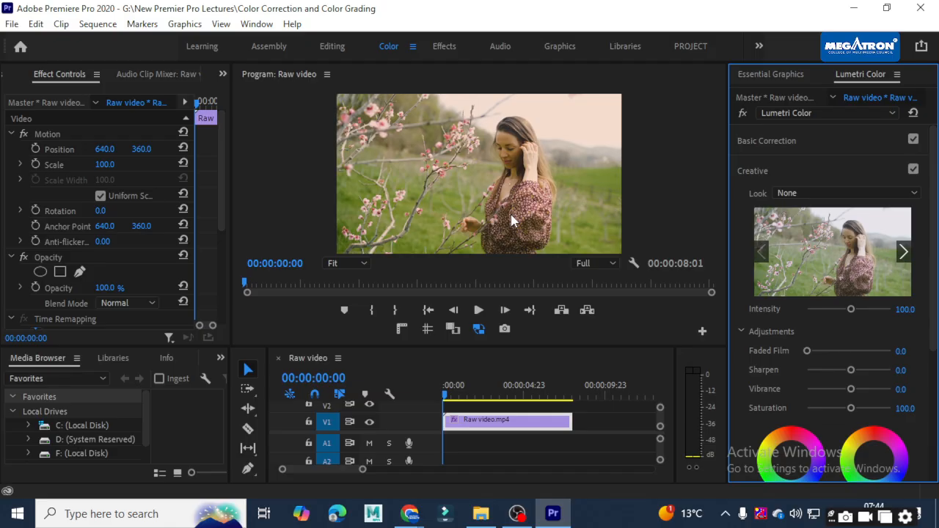
Review the White Balance, Tone and Saturation settings in Basic Correction, and collapse the section again.
click(783, 142)
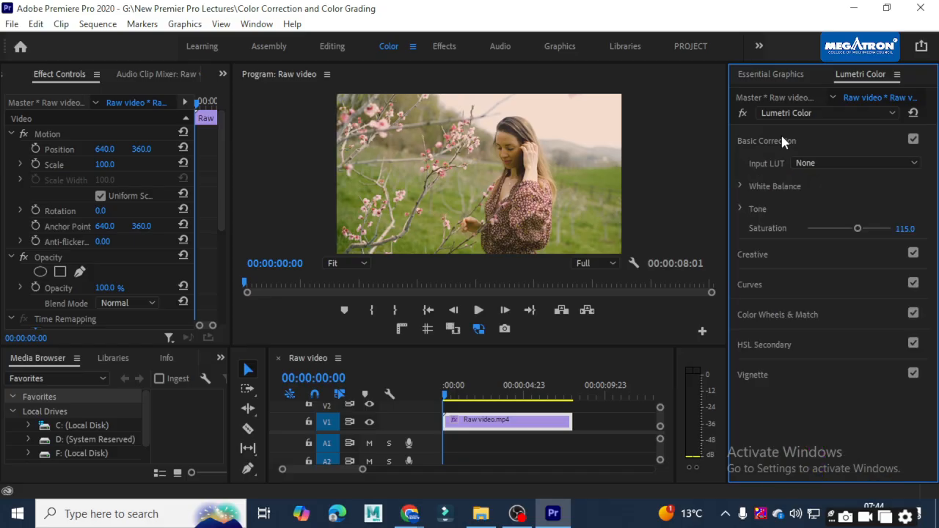
click(738, 186)
click(739, 186)
click(740, 209)
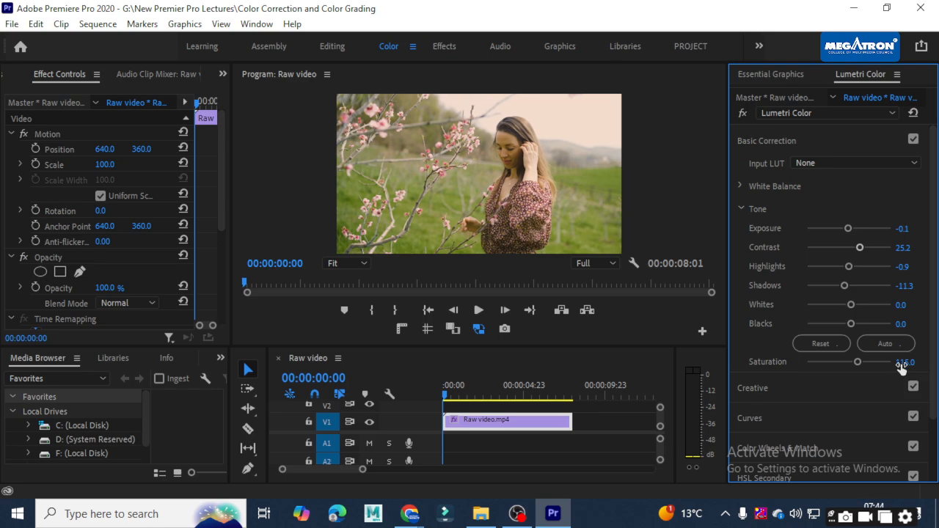
drag(902, 368, 899, 368)
click(743, 209)
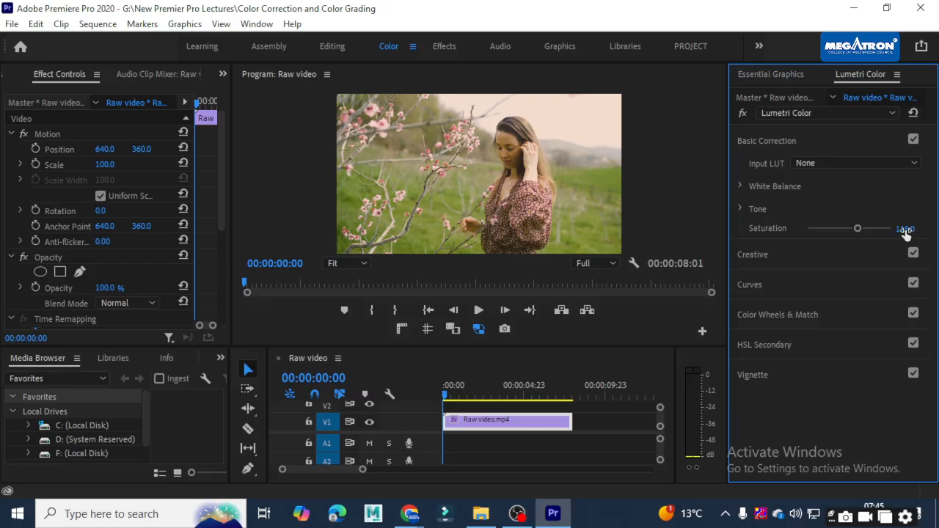
click(750, 142)
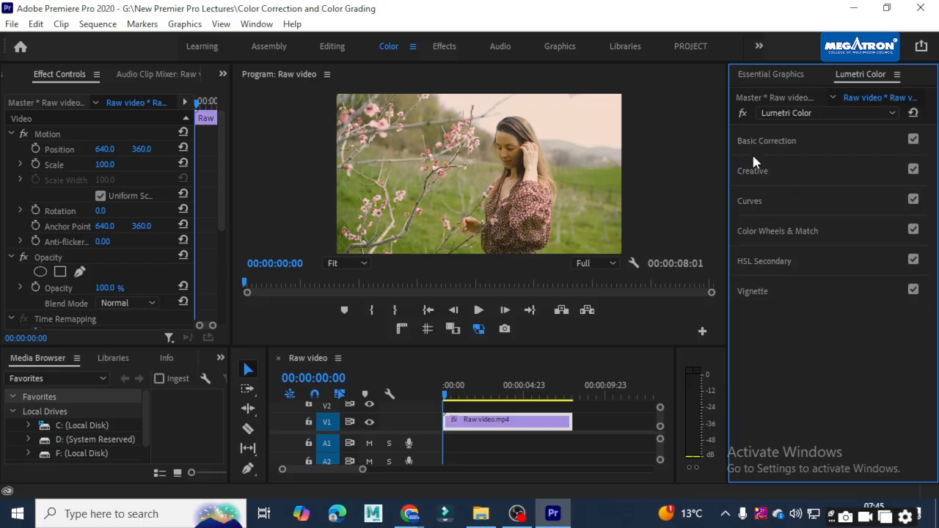
Expand the Creative section, compare Sharpen at its lowest and highest levels, and set it to 10.
click(753, 170)
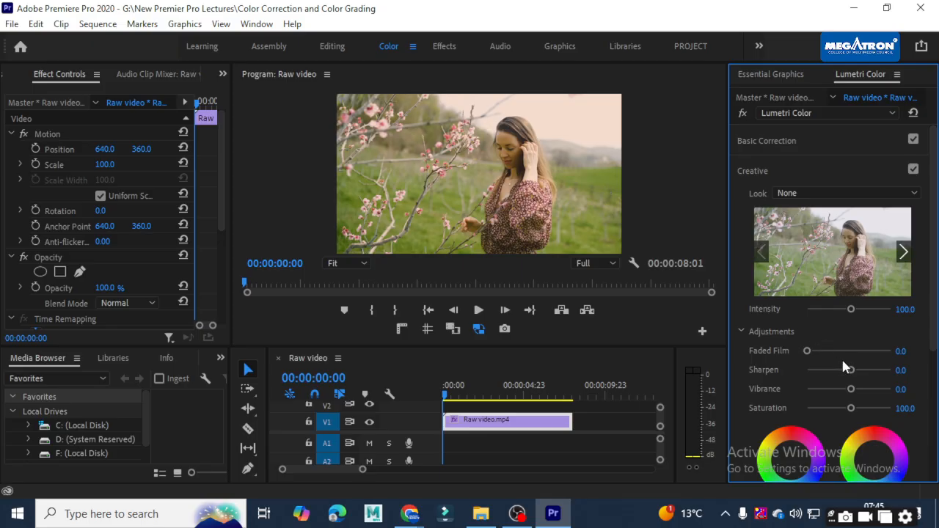
drag(851, 369, 807, 371)
drag(807, 372, 910, 375)
drag(889, 371, 852, 374)
drag(854, 376, 855, 372)
click(909, 369)
text(10)
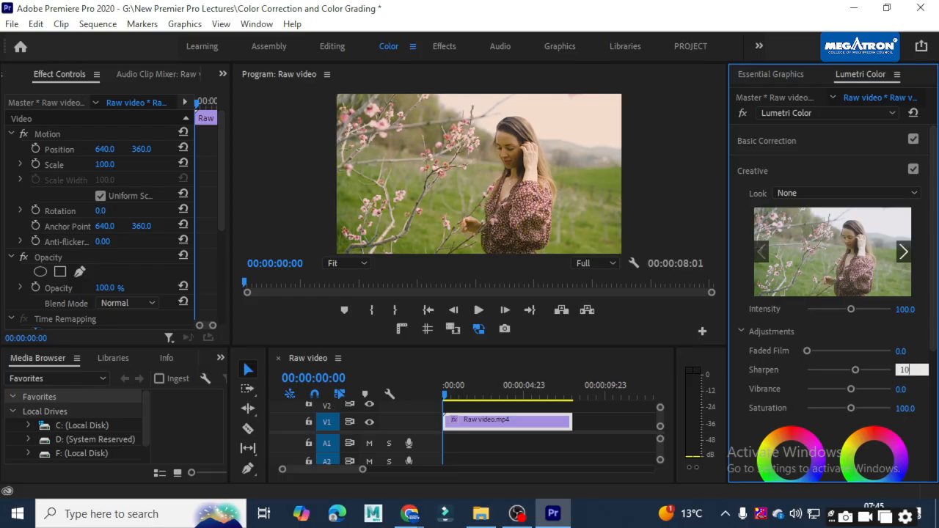
key(Return)
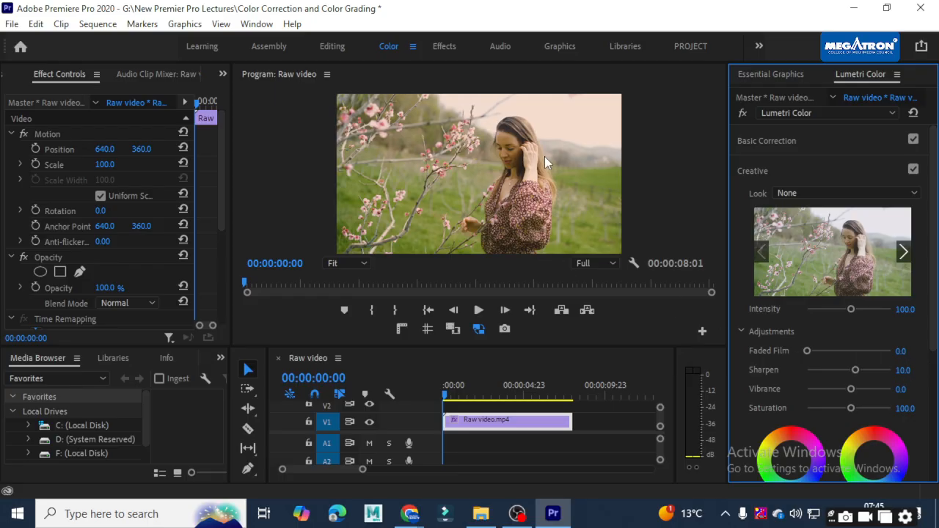
Enlarge the Program monitor to inspect the sharpened frame, and restore the normal workspace layout.
click(292, 74)
key(grave)
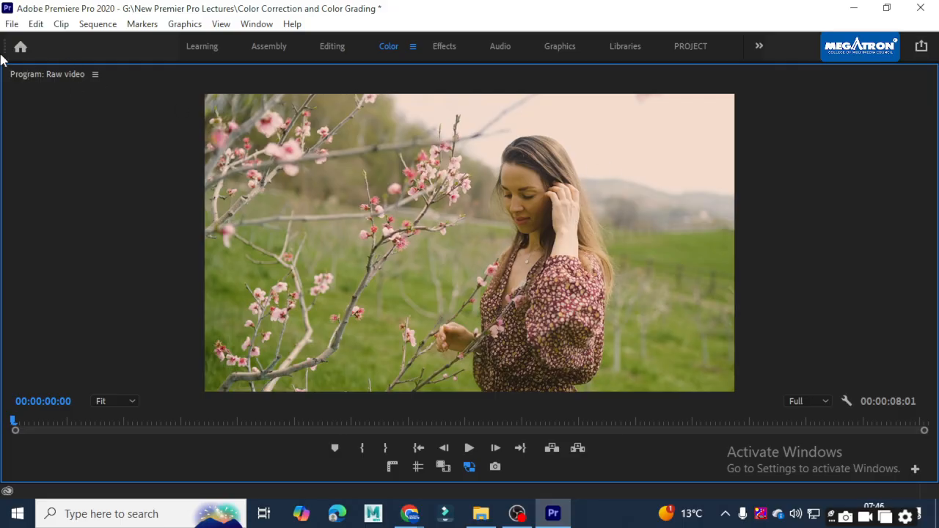
double_click(56, 74)
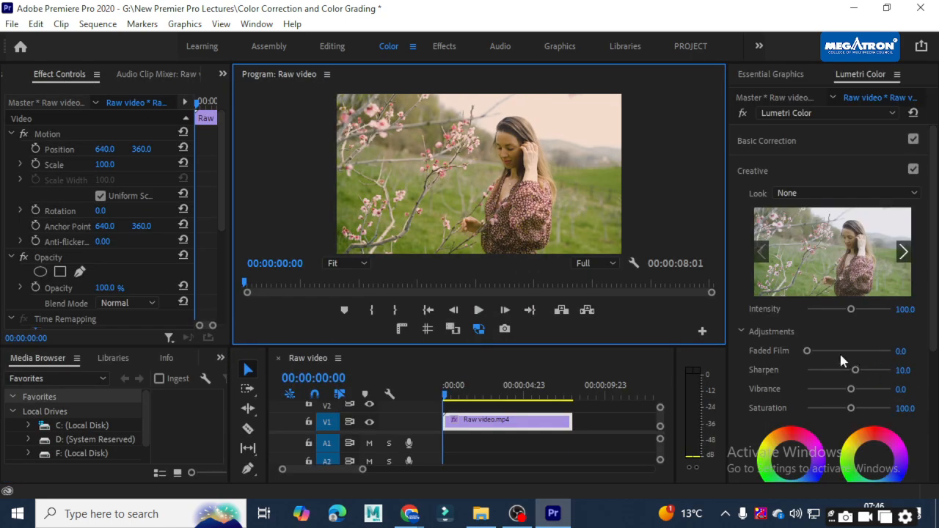
Try Creative Sharpen at 100, and inspect the enlarged Program monitor at 50% and 100% zoom.
drag(855, 370, 935, 377)
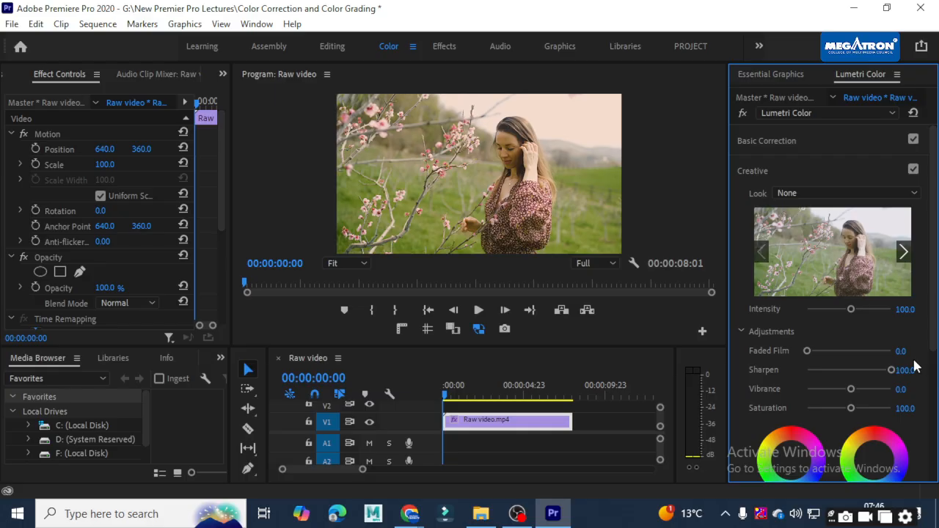
click(331, 134)
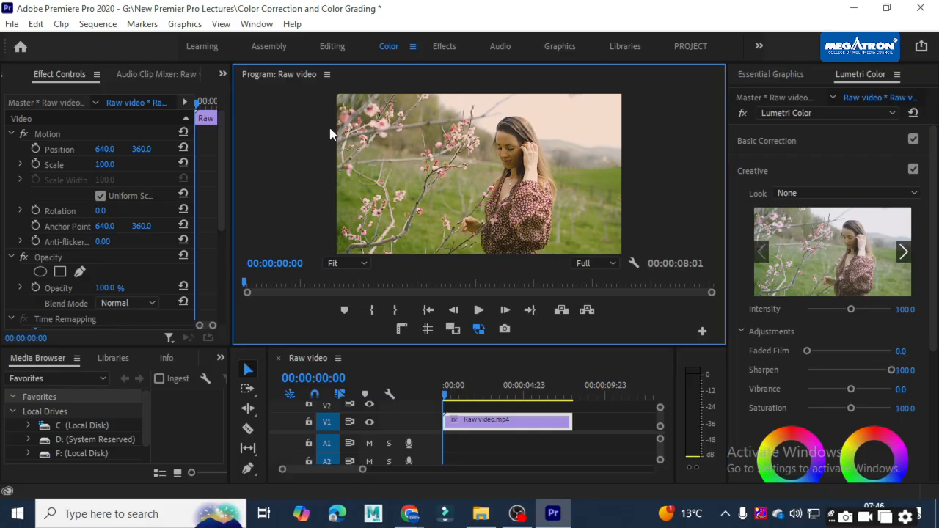
double_click(292, 76)
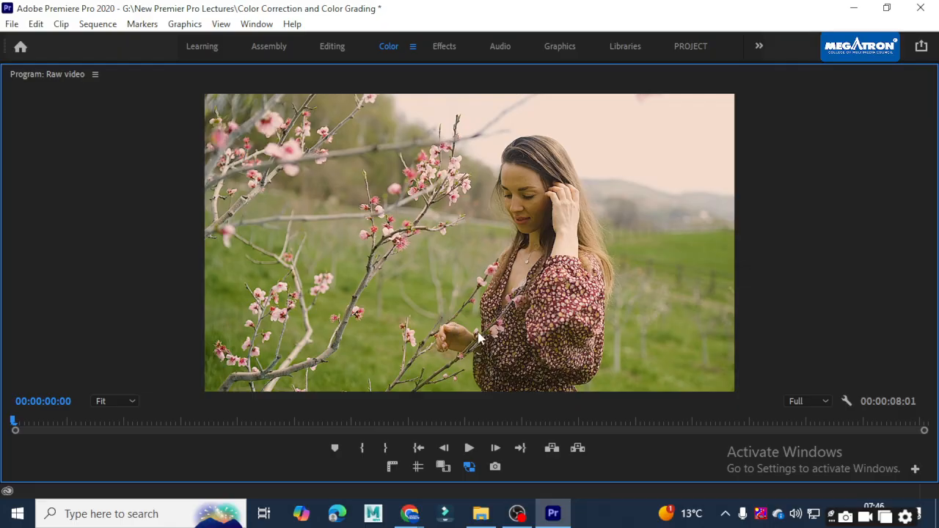
click(123, 401)
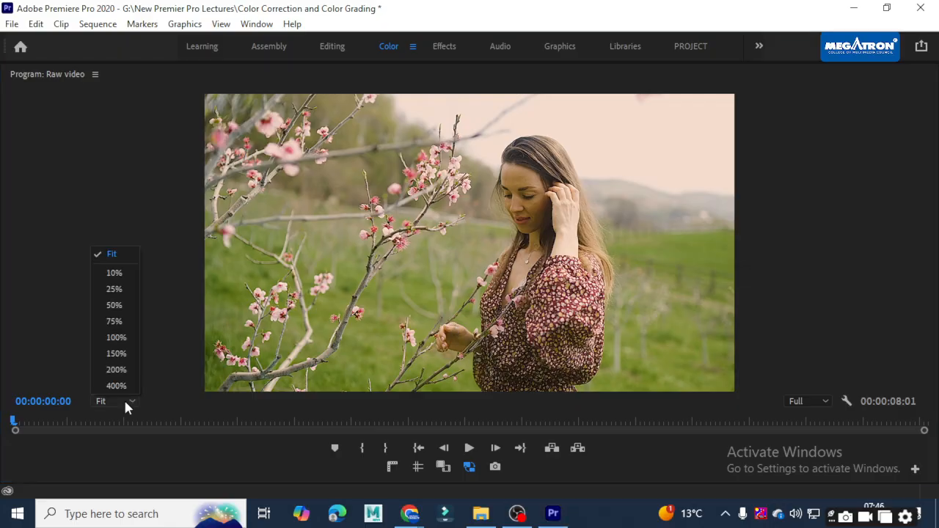
click(117, 307)
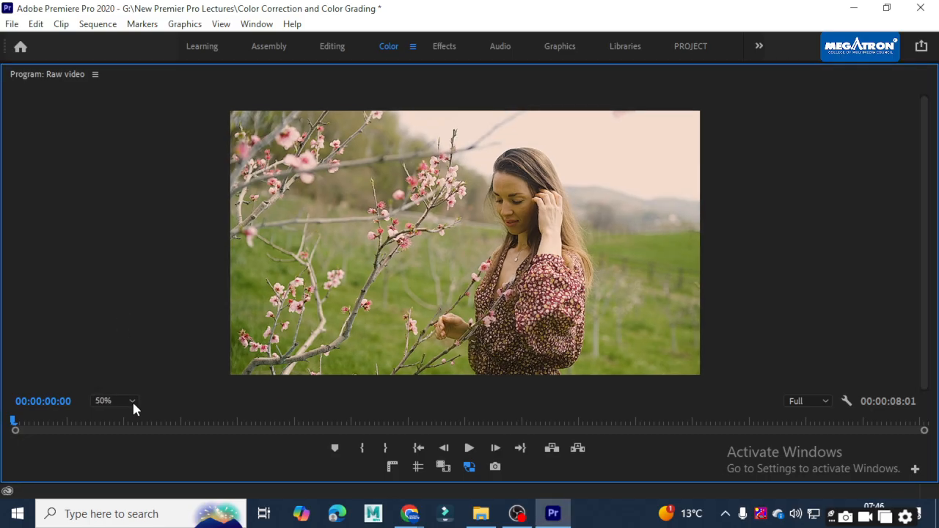
click(132, 400)
click(117, 337)
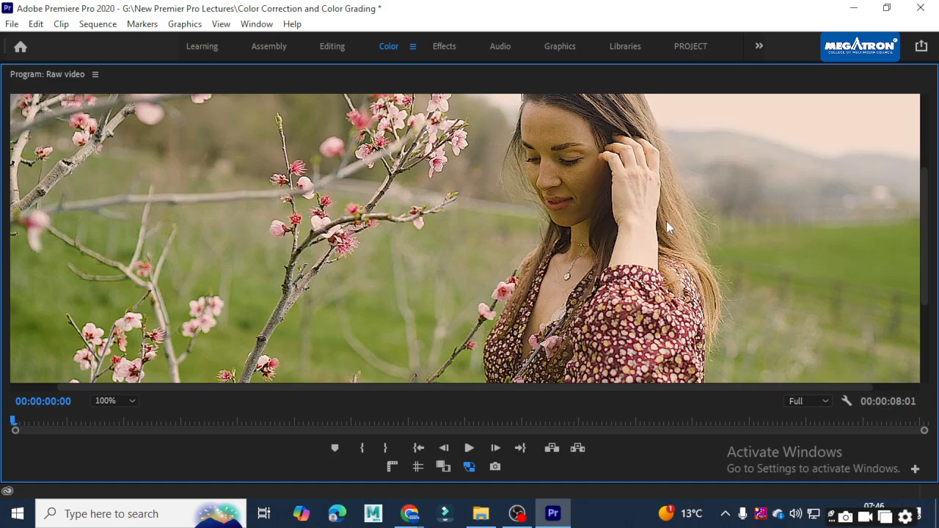
Examine the lower part of the frame at 100% zoom, then return the Program monitor to Fit and its normal size.
scroll(680, 235, down, 3)
scroll(675, 236, up, 2)
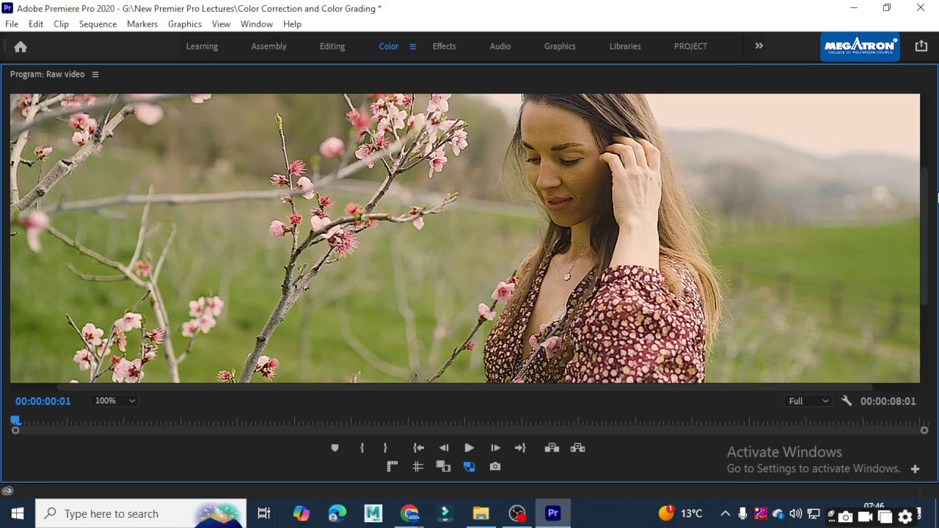
drag(926, 209, 930, 274)
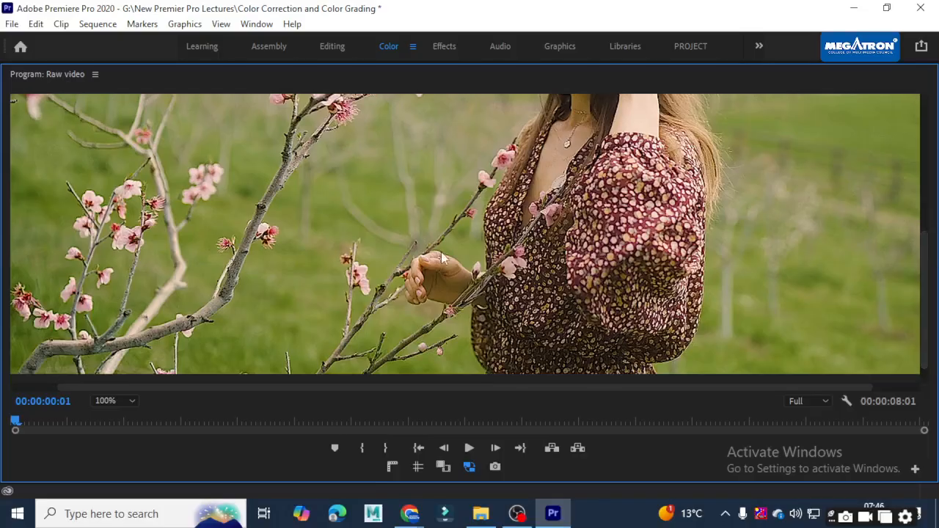
scroll(402, 290, up, 1)
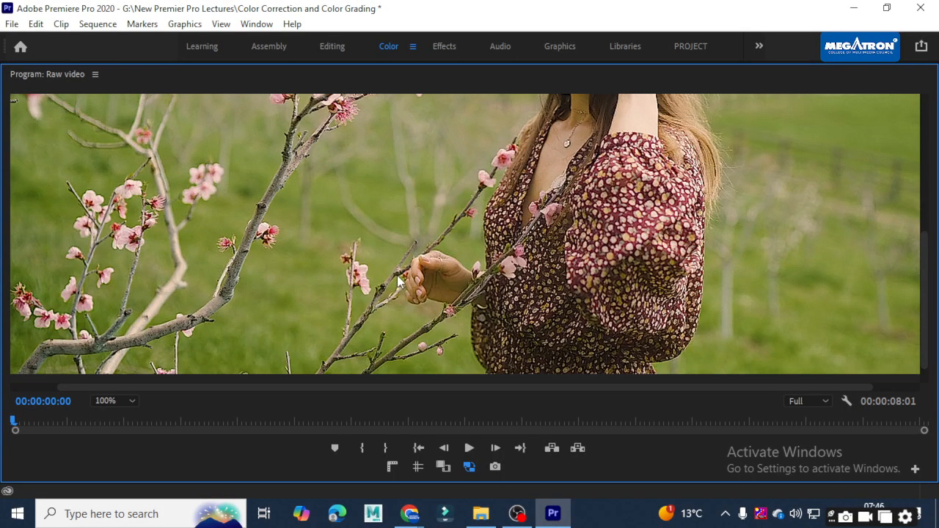
click(132, 401)
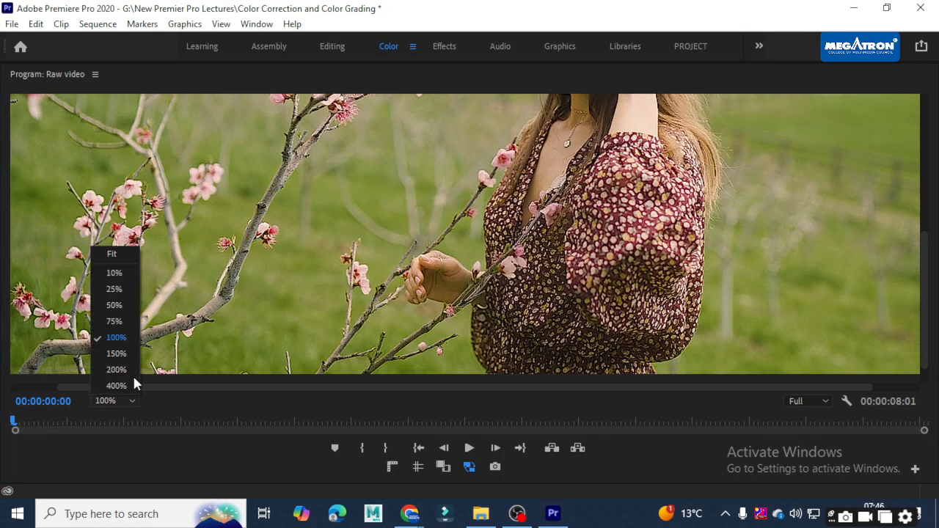
click(113, 255)
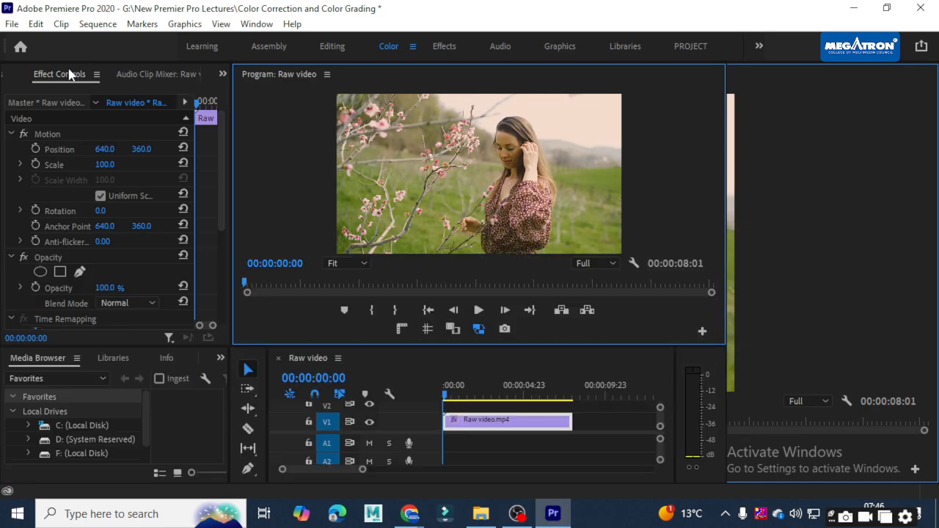
double_click(69, 73)
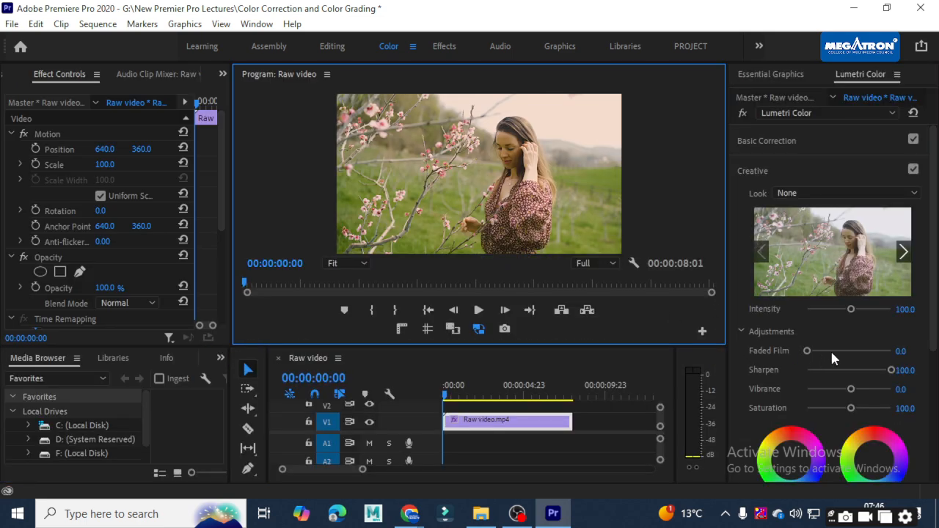
Lower the Sharpen adjustment in the Creative section to 10.
drag(893, 371, 853, 373)
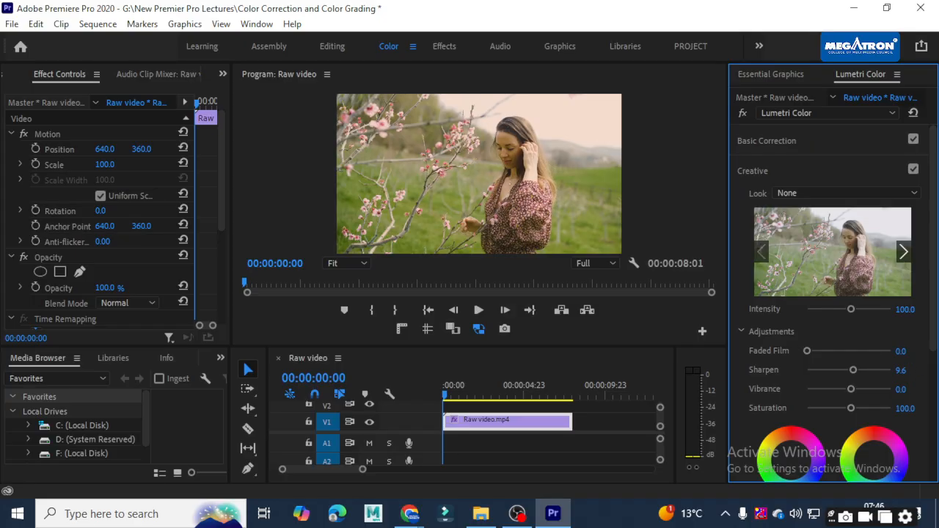
click(911, 369)
text(10)
key(Return)
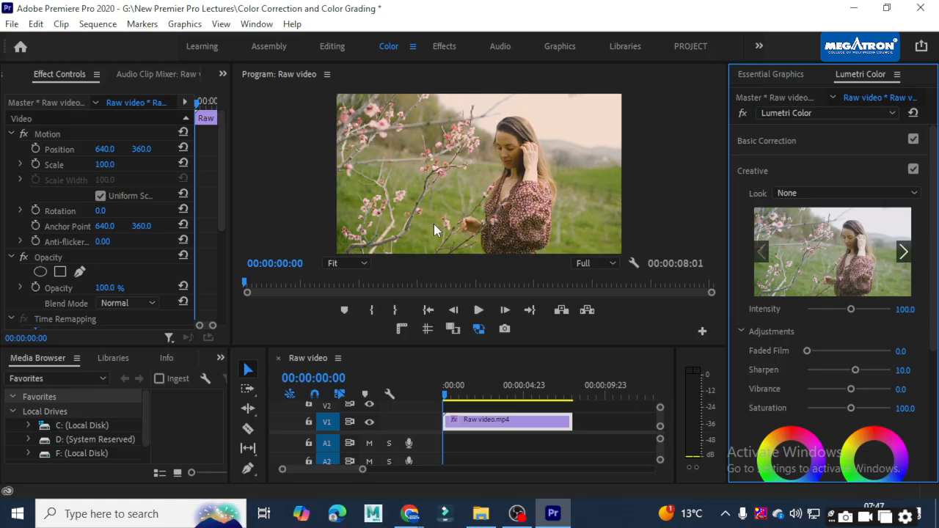
Compare the Creative Saturation at 0.0 and 200.0, and set it back to 100.
drag(849, 409, 776, 403)
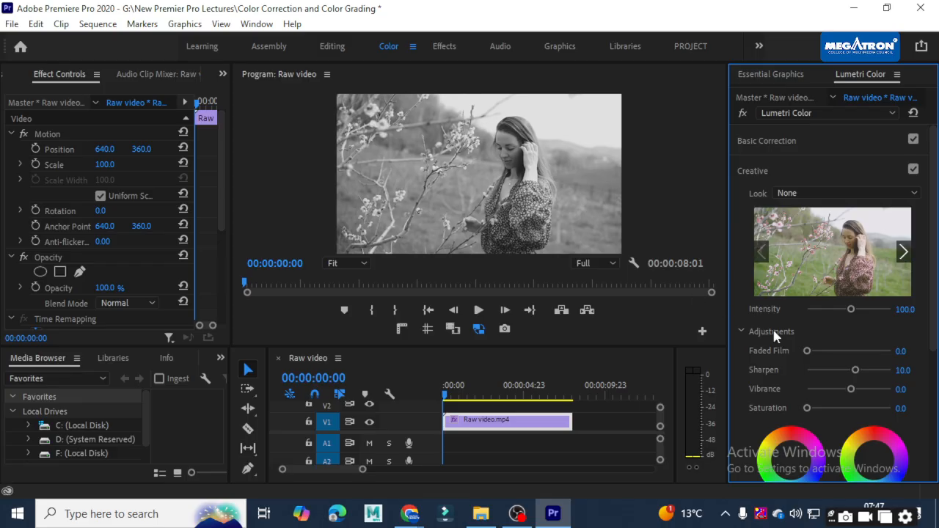
drag(816, 407, 902, 409)
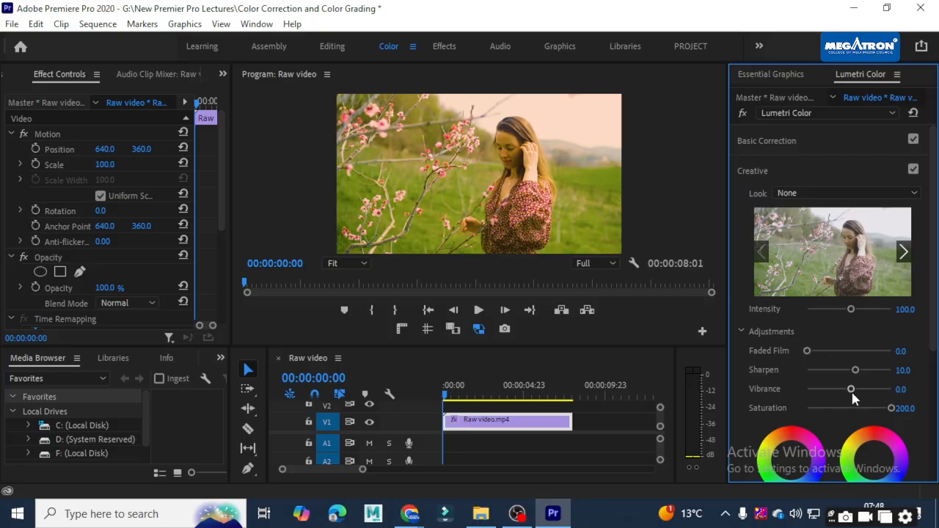
drag(889, 409, 854, 409)
click(911, 406)
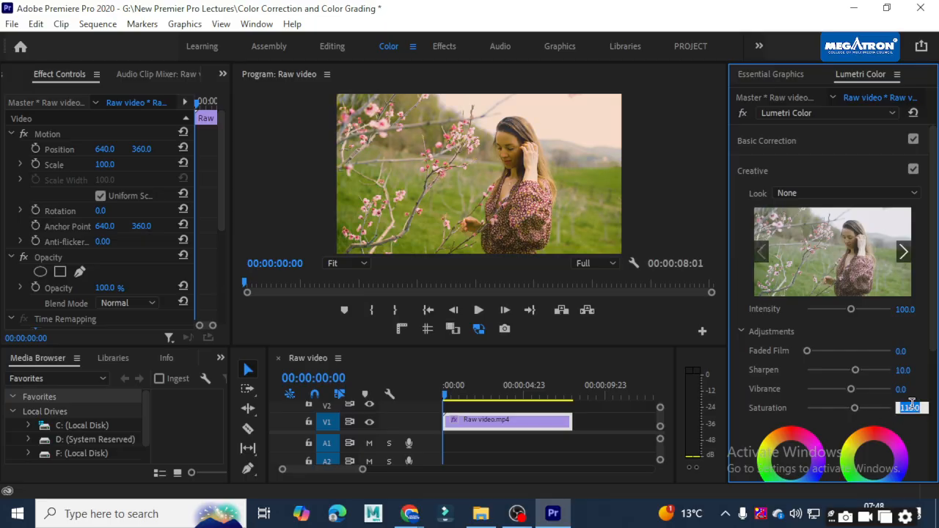
text(100)
key(Return)
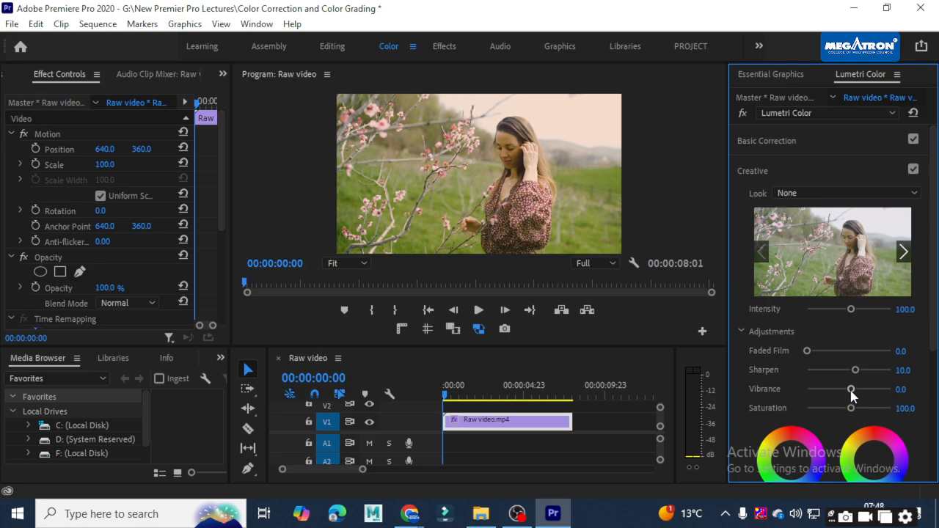
Try Creative Vibrance at -100 and inspect the result in the enlarged Program monitor before restoring the layout.
drag(852, 394, 802, 390)
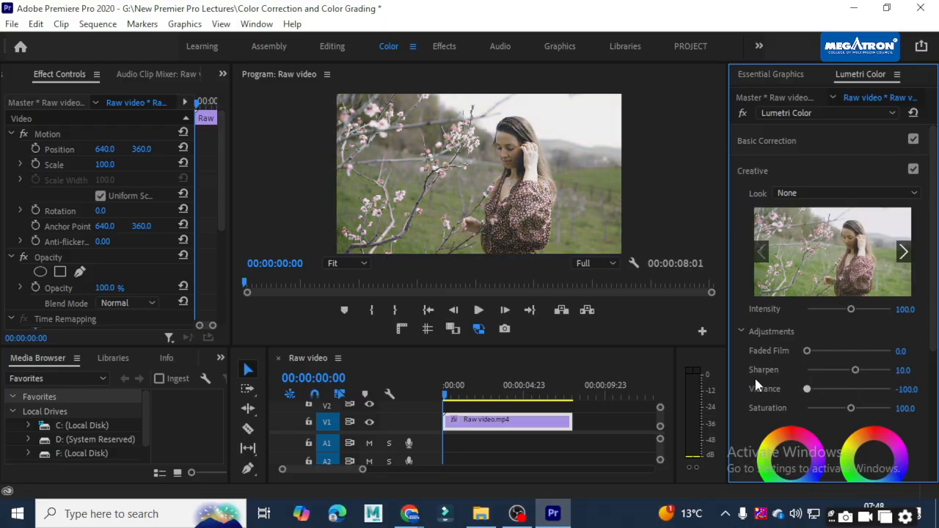
click(305, 78)
double_click(287, 71)
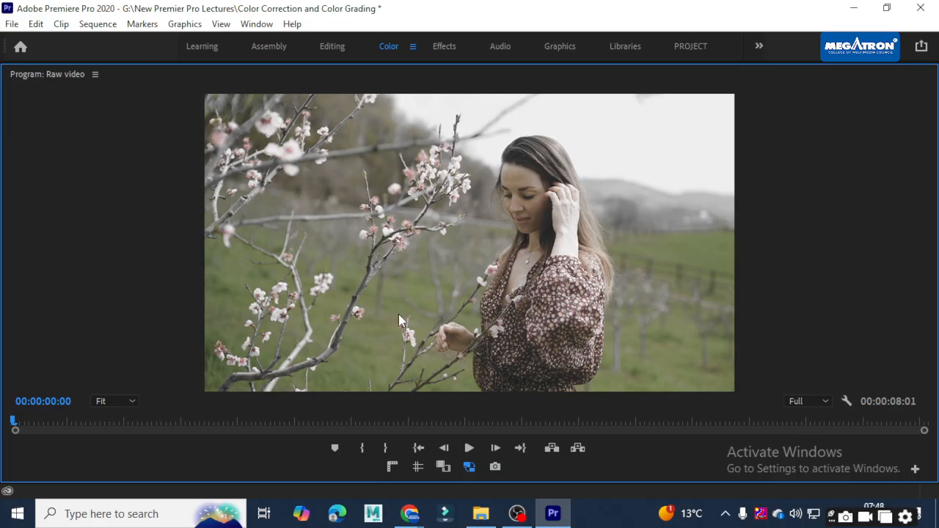
double_click(63, 75)
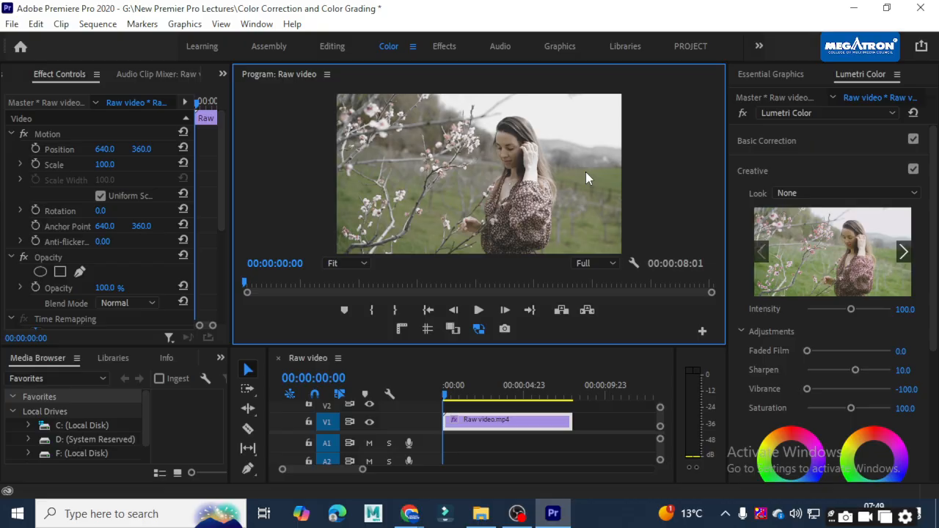
Set the Vibrance adjustment in the Creative section to 20.
drag(851, 389, 855, 389)
click(907, 389)
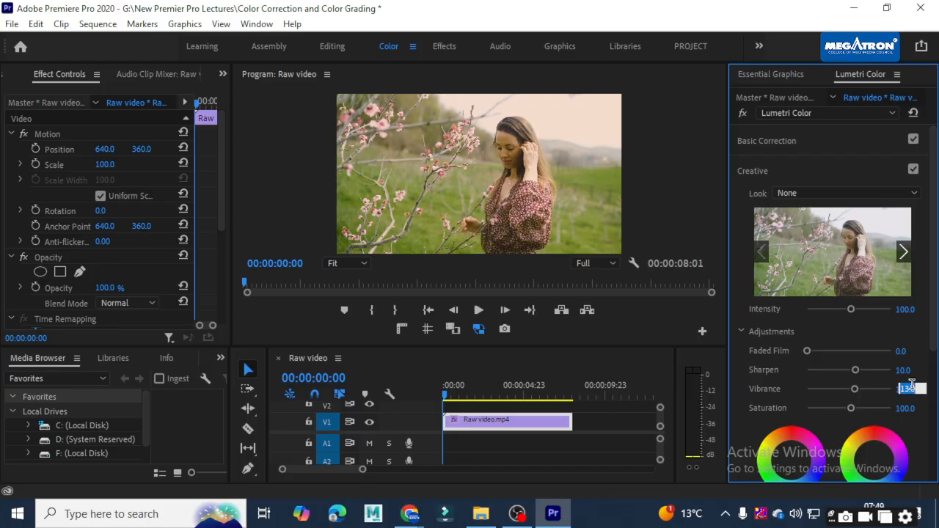
text(20)
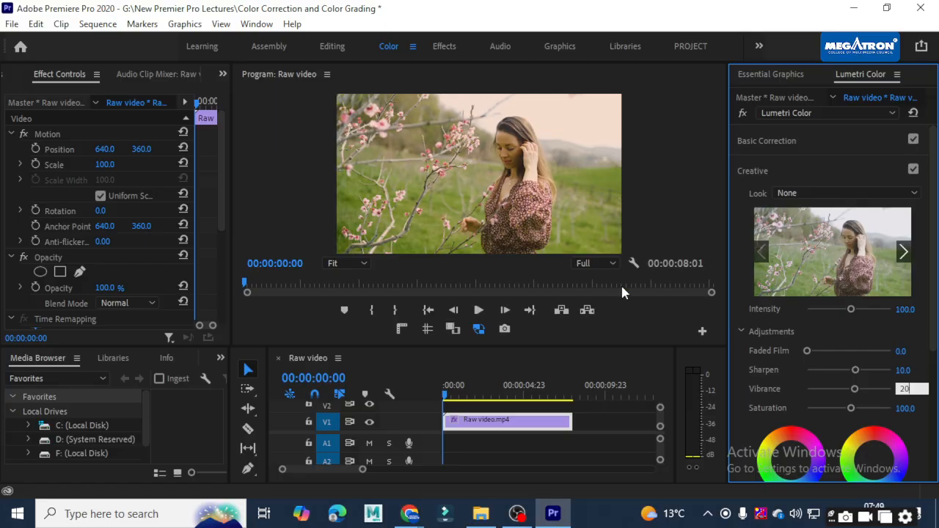
key(Return)
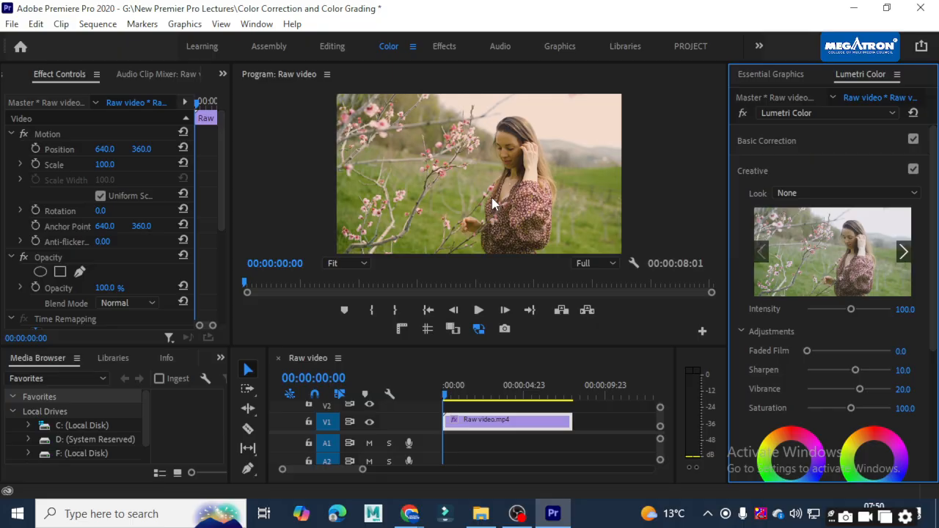
Compare the frame with the Creative and Basic Correction sections switched off and on again, and save the project.
click(915, 171)
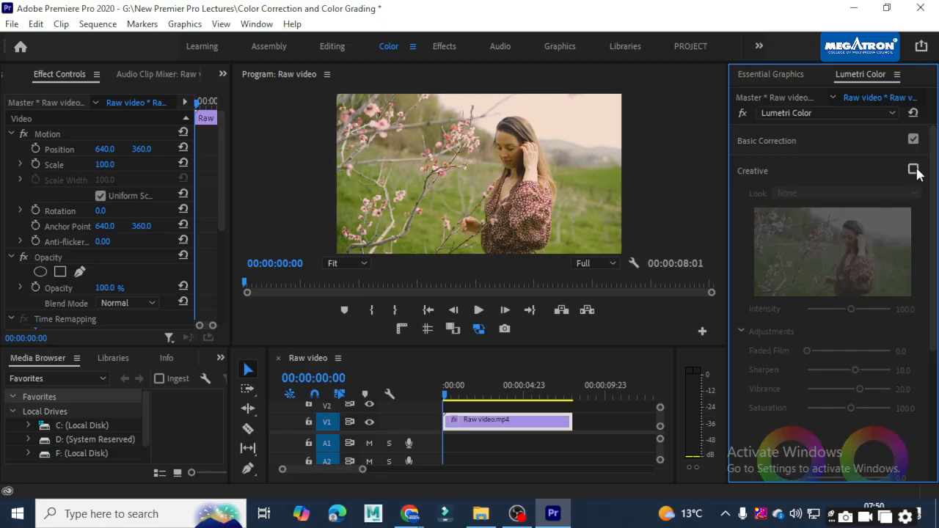
click(914, 141)
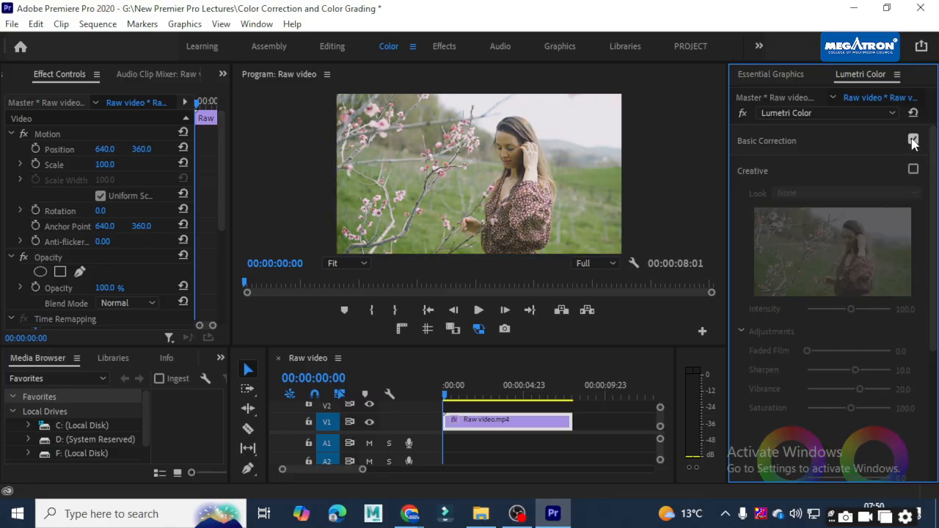
click(914, 140)
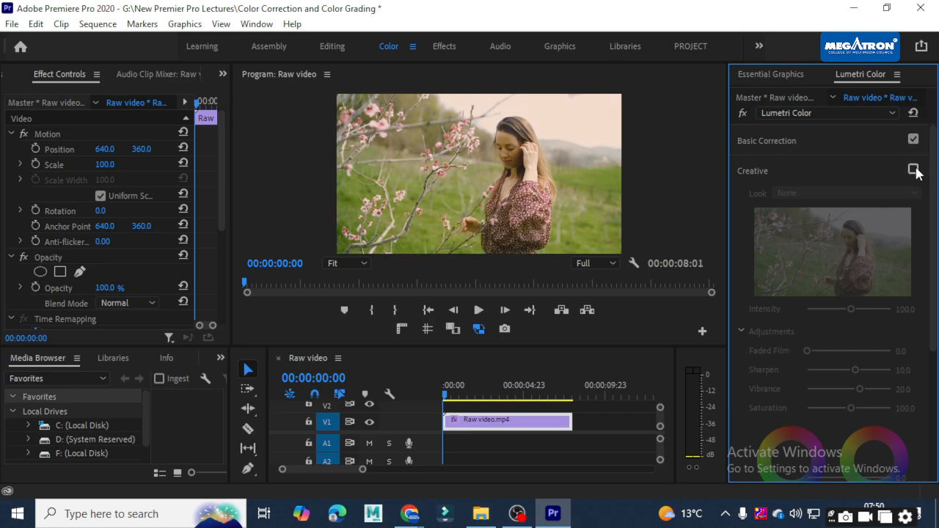
click(914, 169)
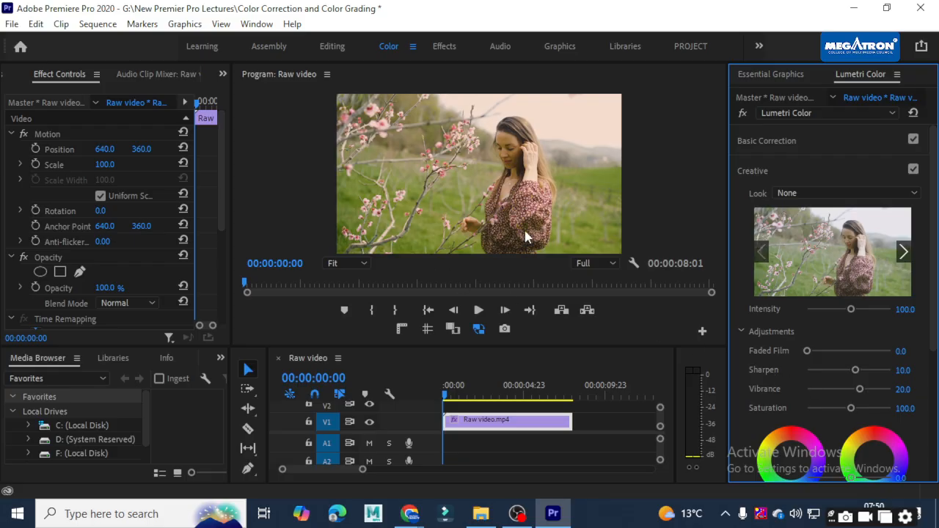
key(ctrl+s)
Try the Creative Vibrance at 46.1, and set it back to 20.
mouse_move(869, 390)
mouse_down()
mouse_move(890, 390)
mouse_move(868, 391)
mouse_up()
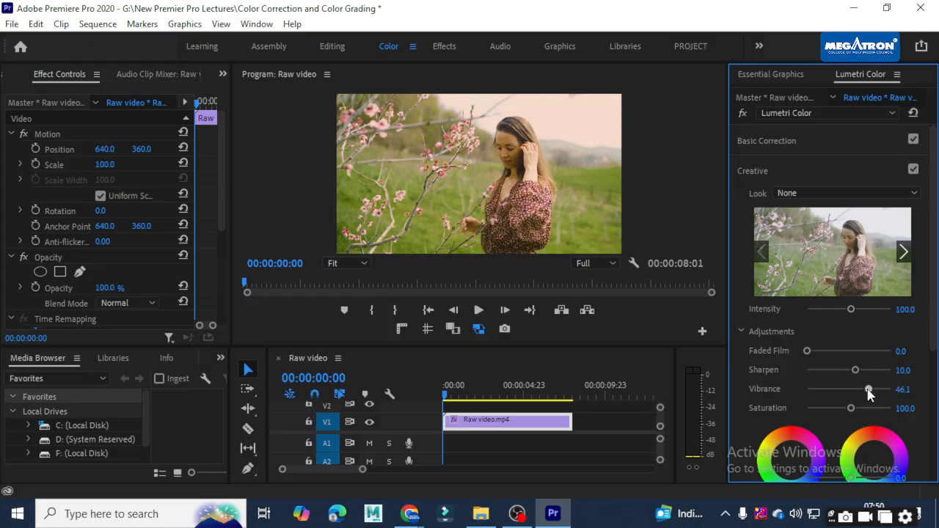
click(911, 387)
text(20)
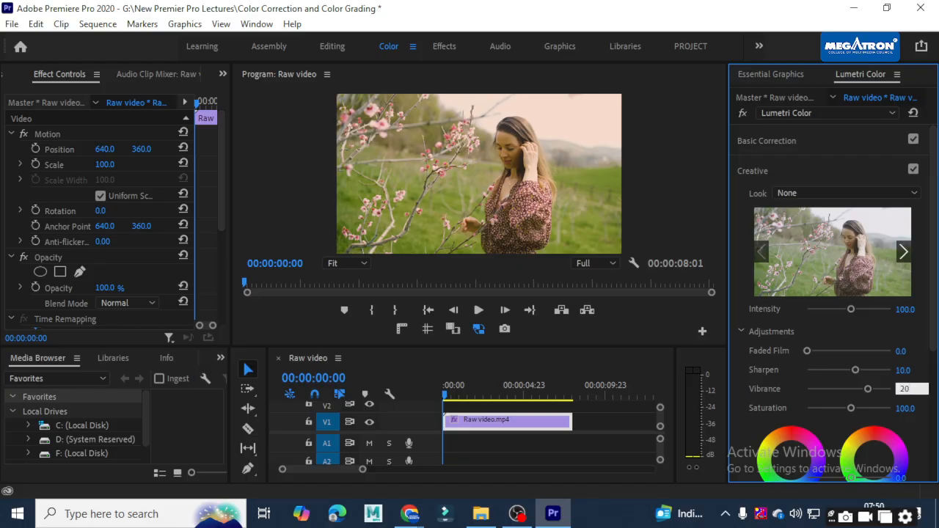
key(Return)
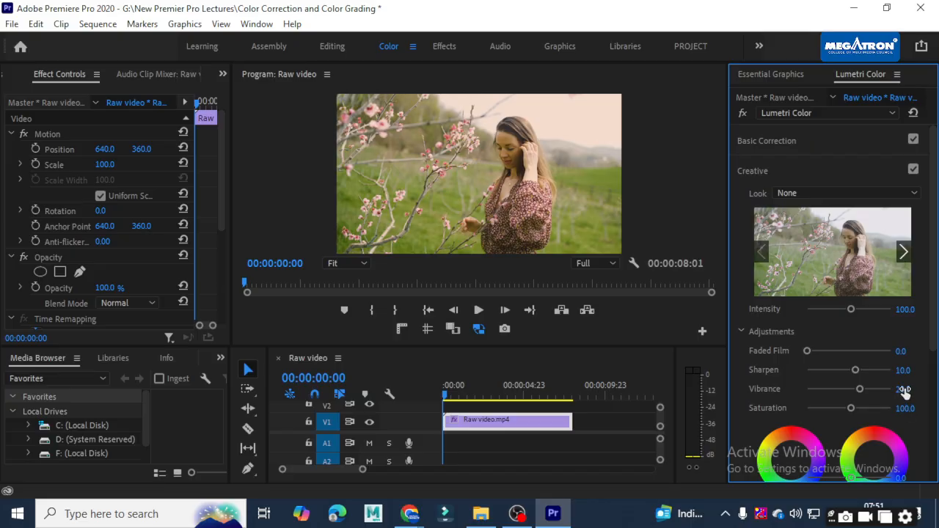
Set the Saturation adjustment in the Creative section to 102.
click(908, 409)
text(102)
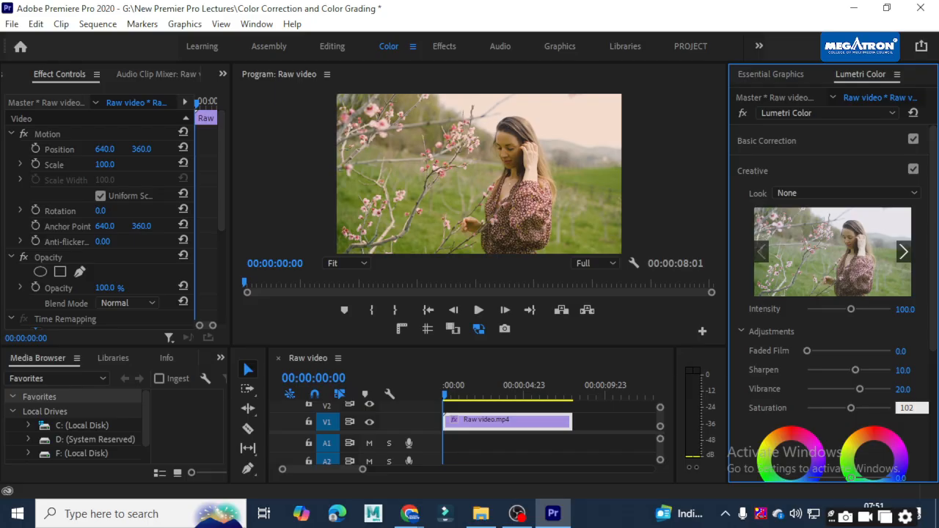
key(Return)
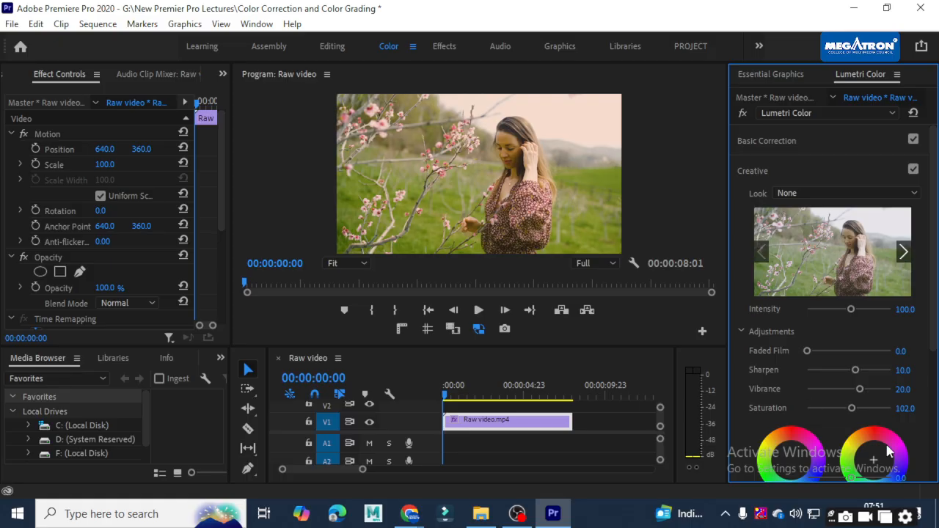
Try the Saturation adjustment in the Creative section at 101.
click(908, 408)
text(101)
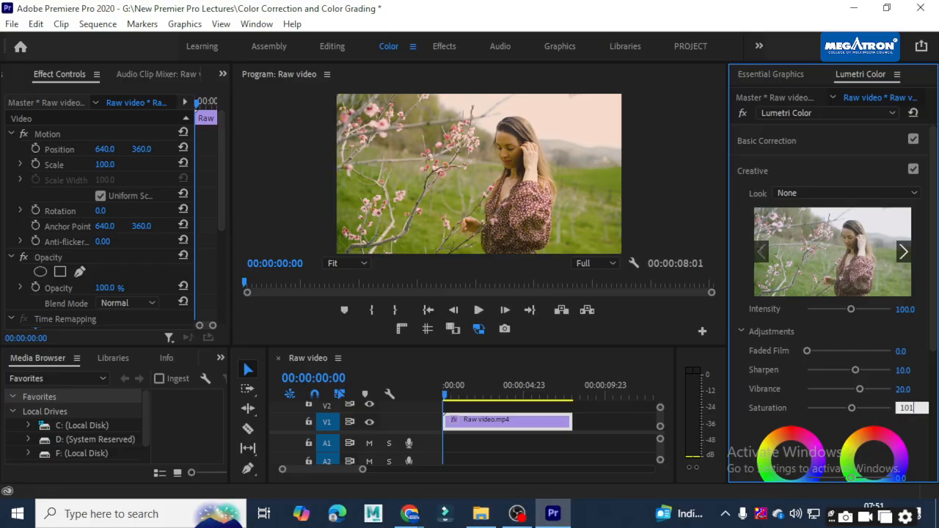
key(Return)
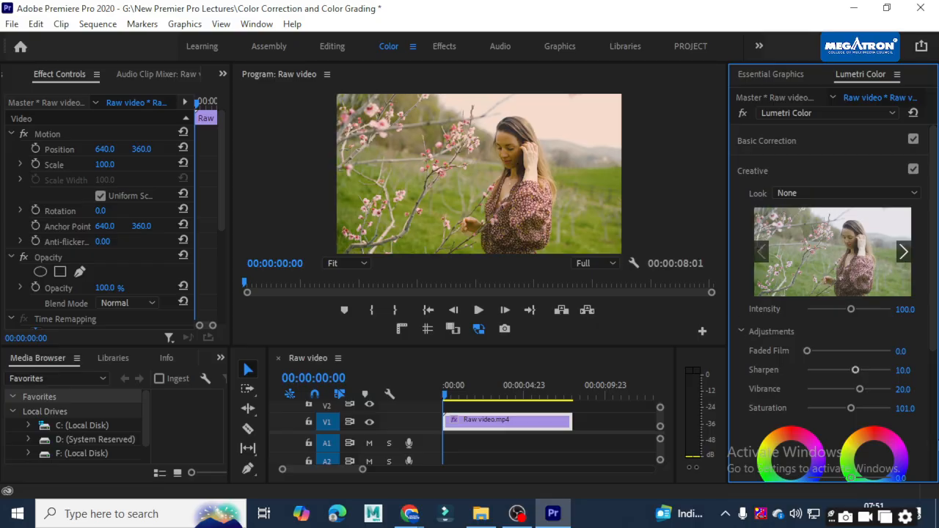
Set the Saturation adjustment in the Creative section to 100, and save the project.
click(903, 409)
text(100)
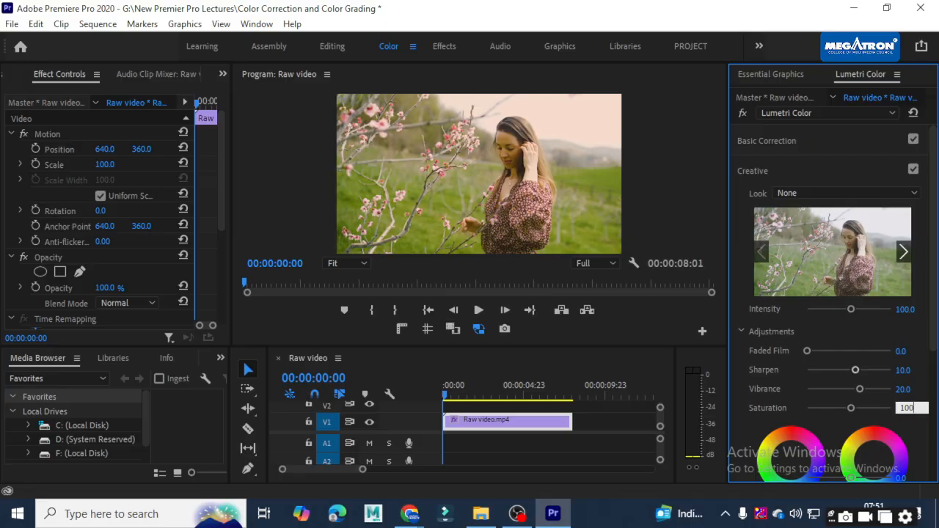
key(Return)
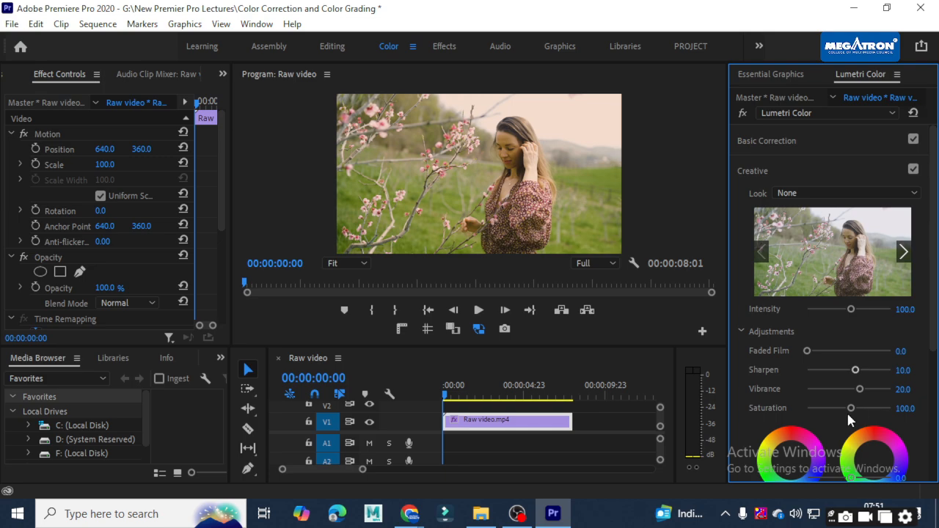
key(ctrl+s)
scroll(796, 360, down, 3)
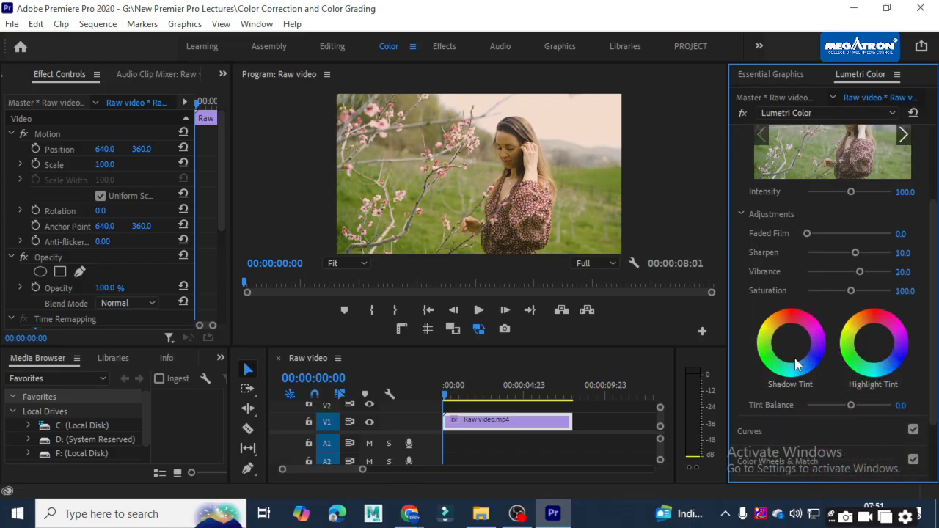
scroll(797, 364, down, 2)
scroll(797, 363, up, 3)
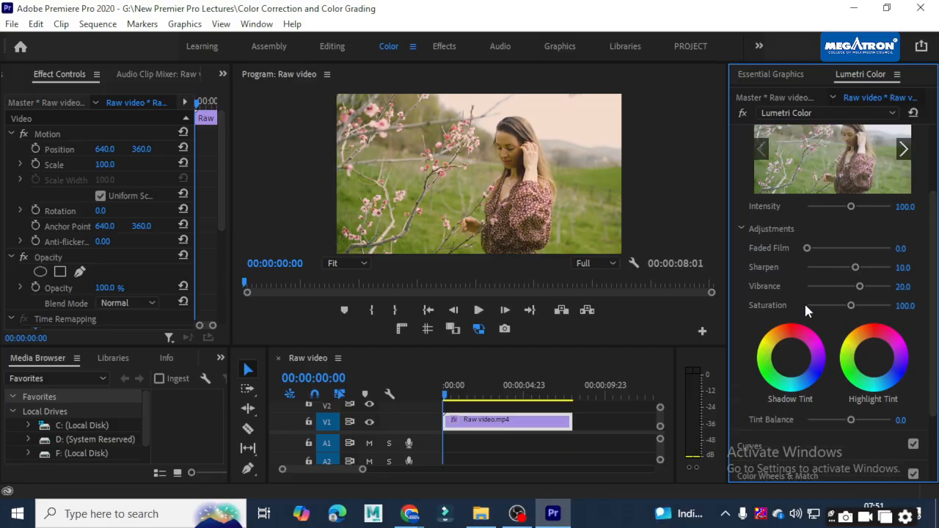
key(ctrl+s)
scroll(879, 356, down, 3)
click(761, 376)
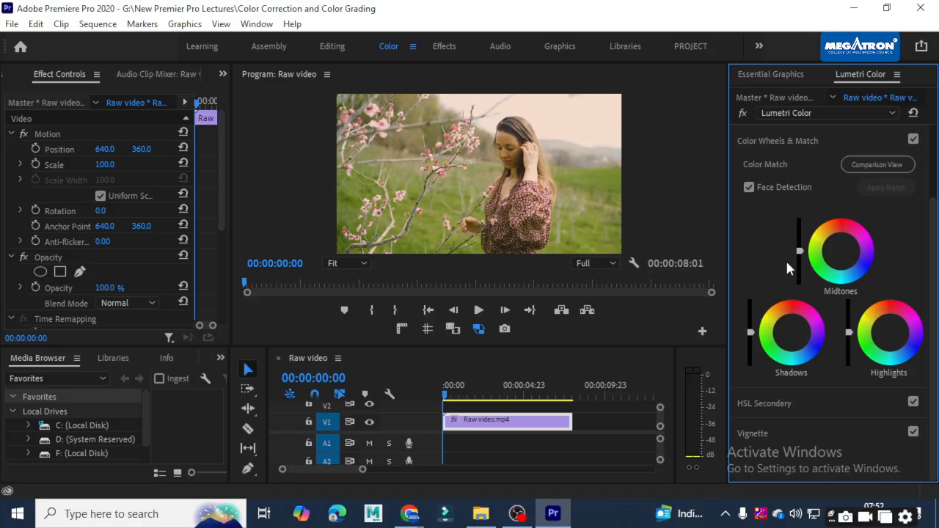
scroll(791, 278, up, 1)
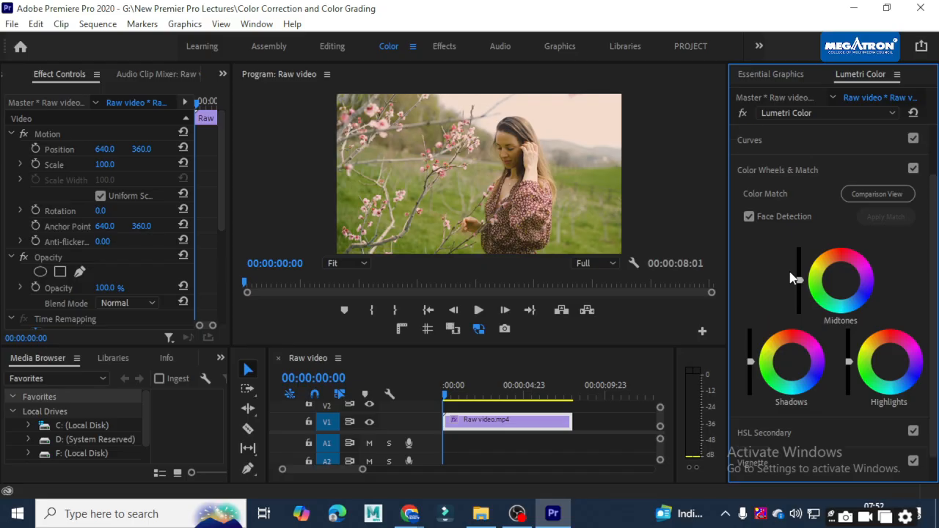
scroll(781, 277, up, 2)
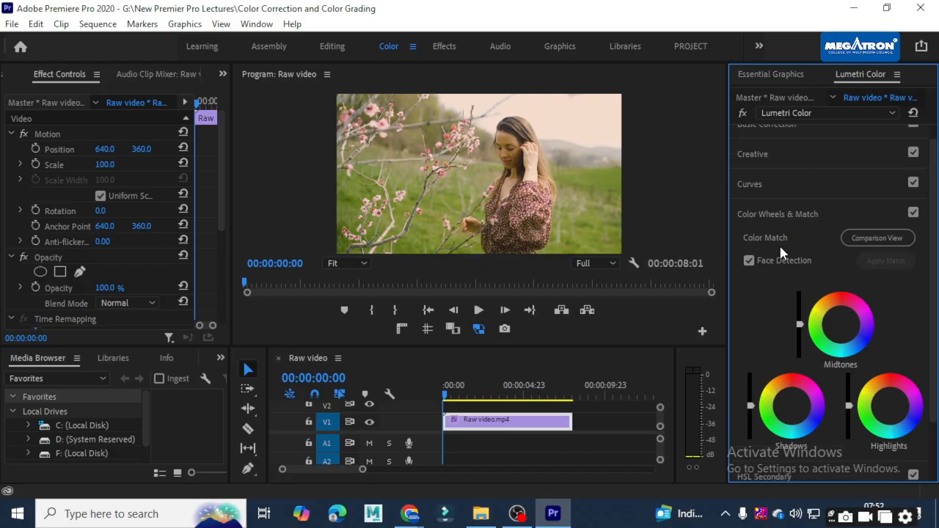
click(777, 213)
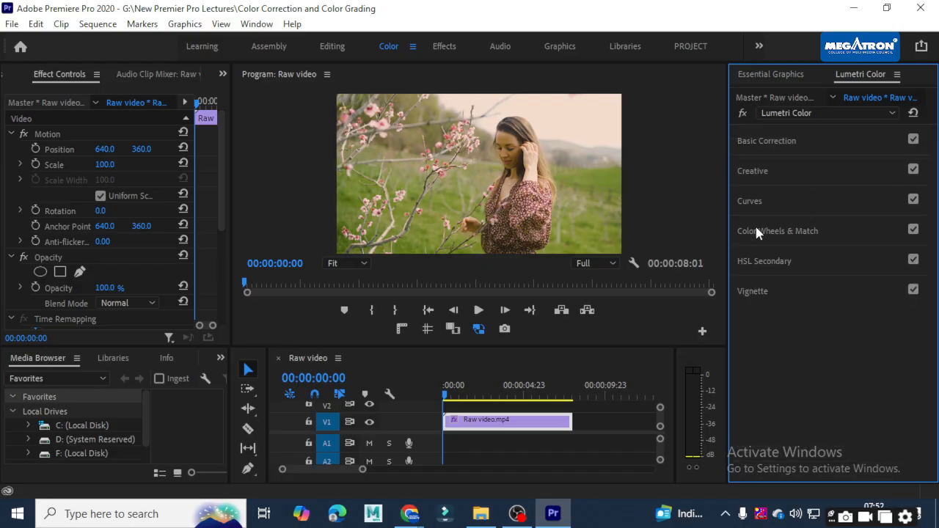
Shift the Creative section's Shadow Tint wheel slightly toward pink, and save the project.
click(760, 171)
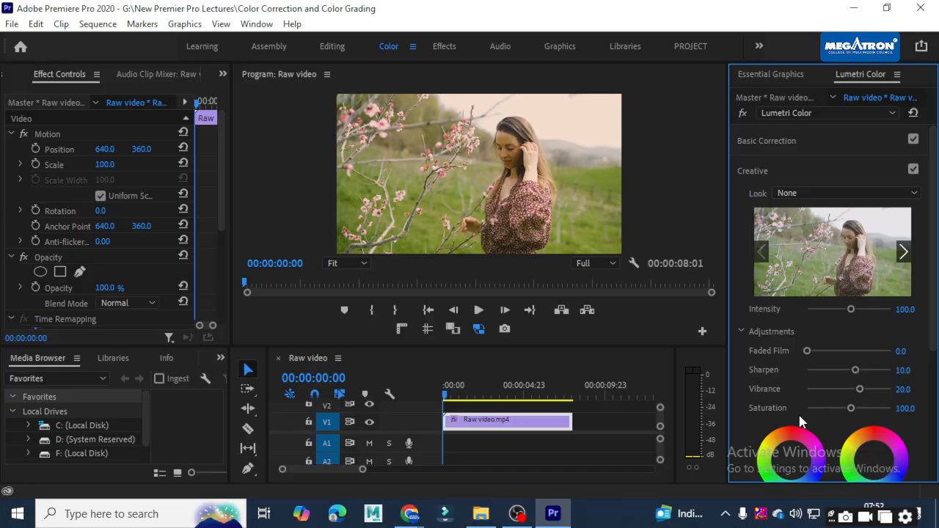
scroll(799, 413, down, 3)
scroll(801, 423, down, 1)
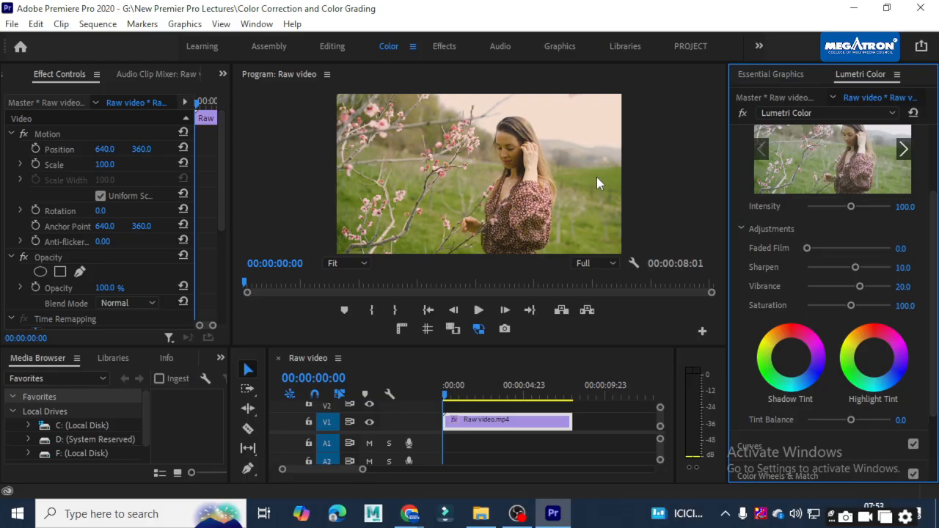
click(792, 361)
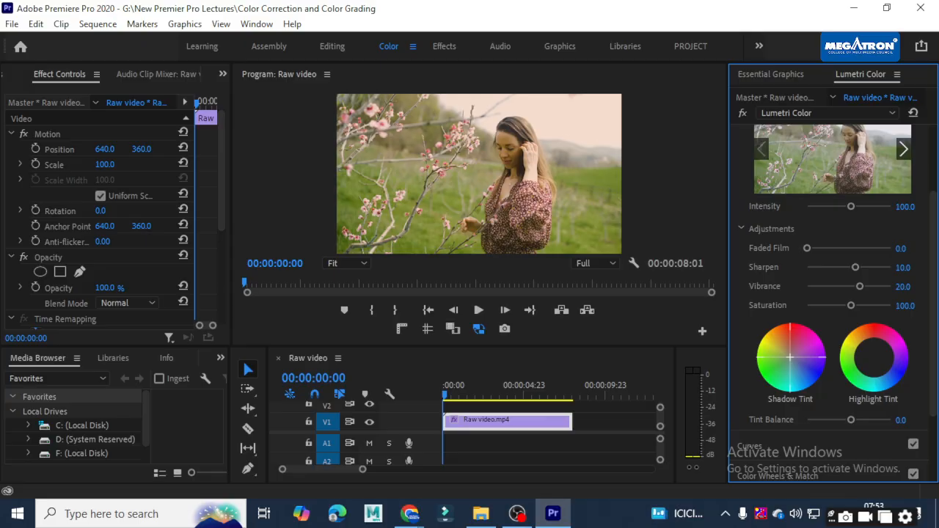
mouse_move(791, 358)
mouse_down()
mouse_move(772, 356)
mouse_move(783, 340)
mouse_move(807, 371)
mouse_move(781, 358)
mouse_move(796, 349)
mouse_up()
drag(796, 349, 796, 349)
key(ctrl+s)
Try the Highlight Tint wheel toward pink and yellow-green, and leave it shifted slightly toward pink.
drag(874, 358, 880, 349)
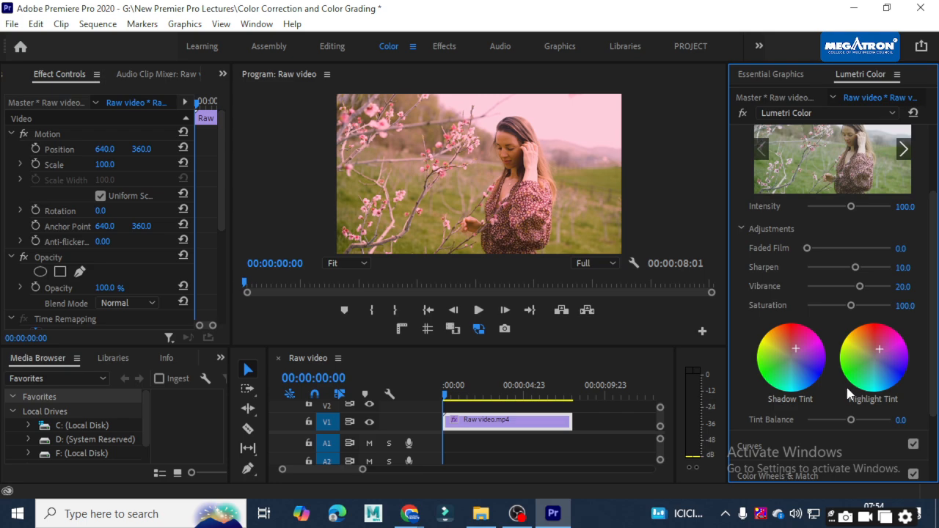
drag(881, 350, 868, 361)
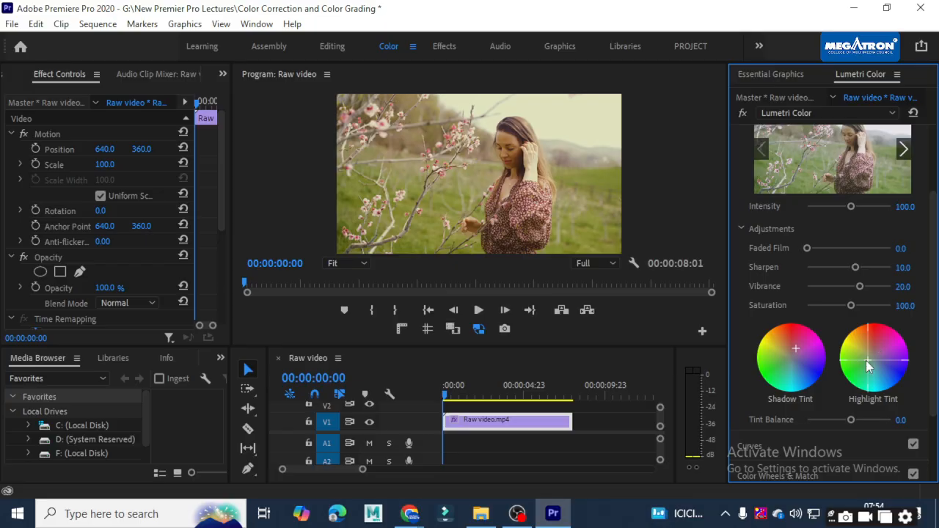
mouse_move(867, 360)
mouse_down()
mouse_move(898, 344)
mouse_move(874, 354)
mouse_up()
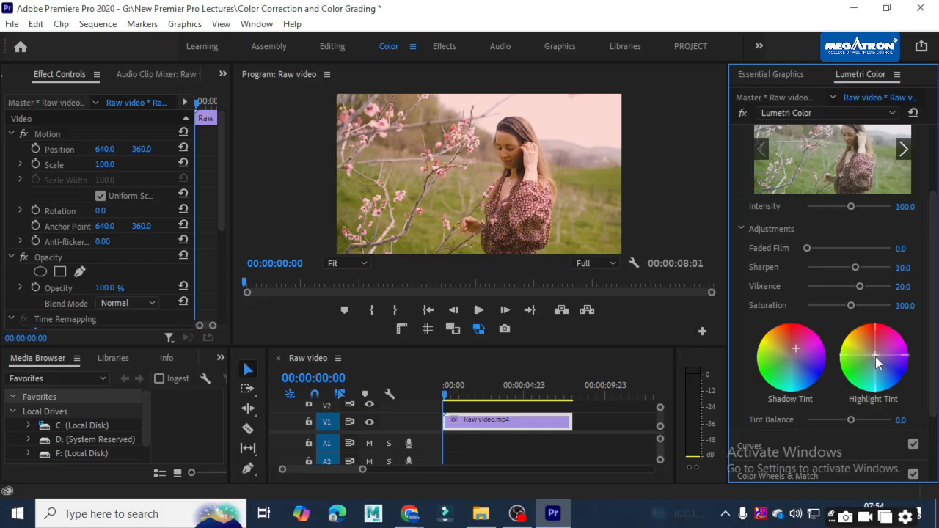
drag(876, 355, 878, 355)
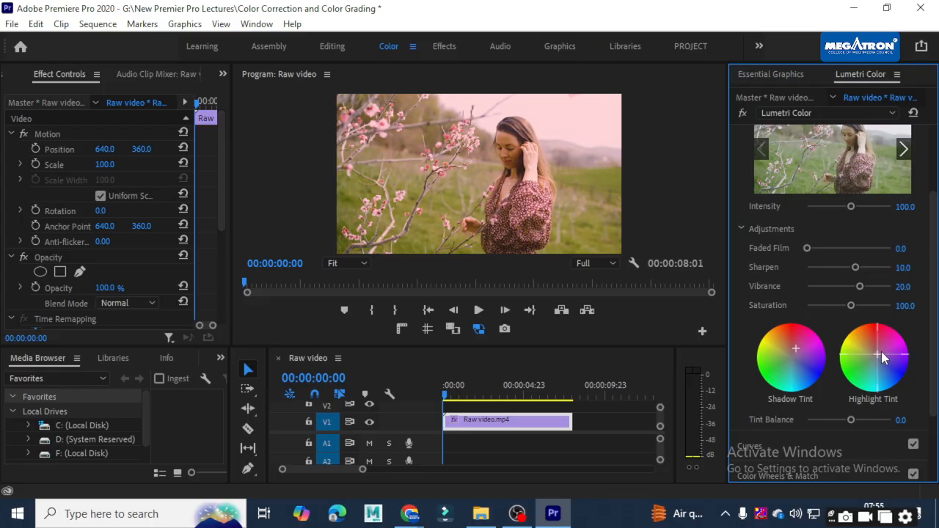
drag(882, 351, 878, 353)
Compare the frame with the Creative and Basic Correction sections repeatedly switched off and on, collapse Creative, and save the project.
scroll(886, 261, up, 3)
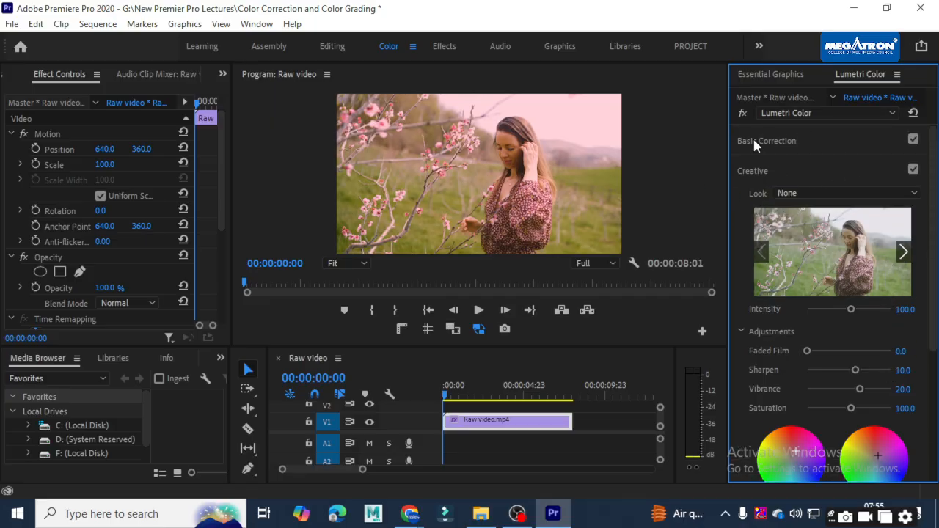
click(913, 171)
click(913, 171)
click(913, 171)
click(914, 171)
click(914, 140)
click(914, 140)
click(914, 140)
click(914, 140)
click(914, 140)
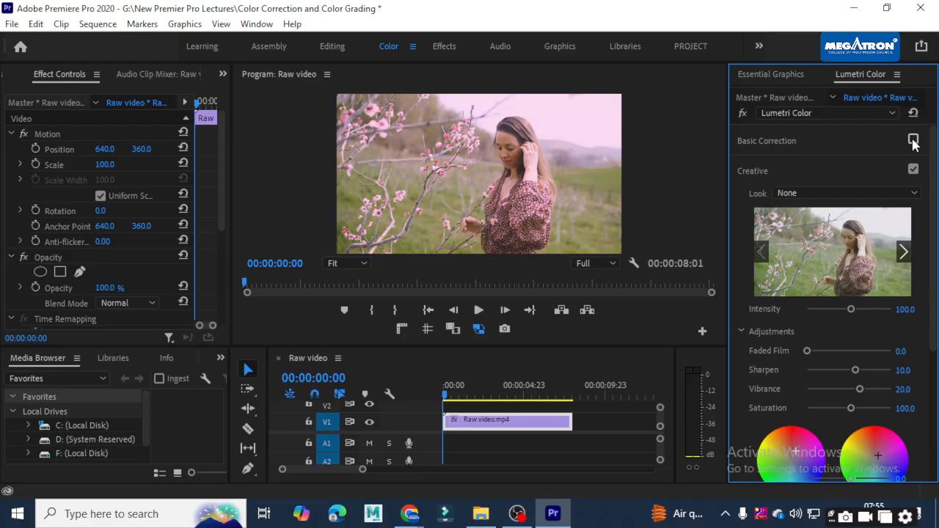
click(913, 140)
click(914, 141)
click(914, 140)
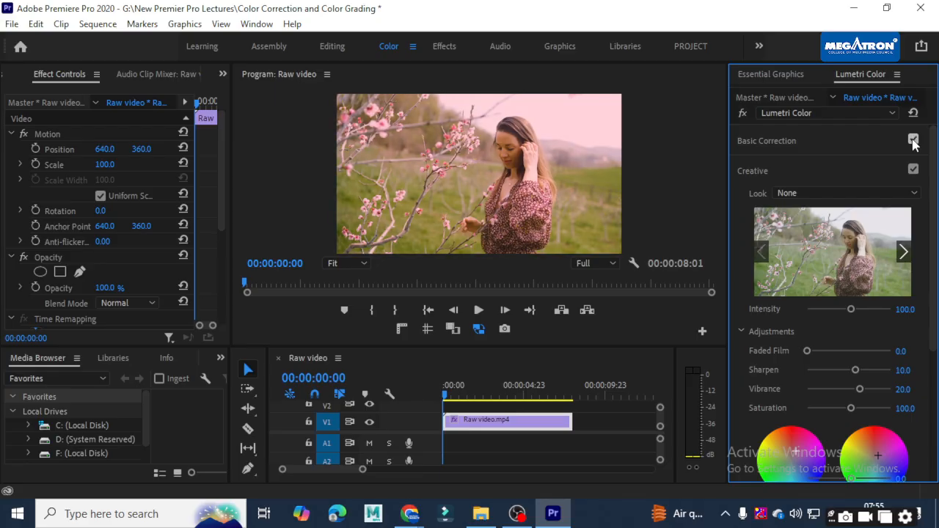
click(914, 140)
click(914, 140)
click(752, 171)
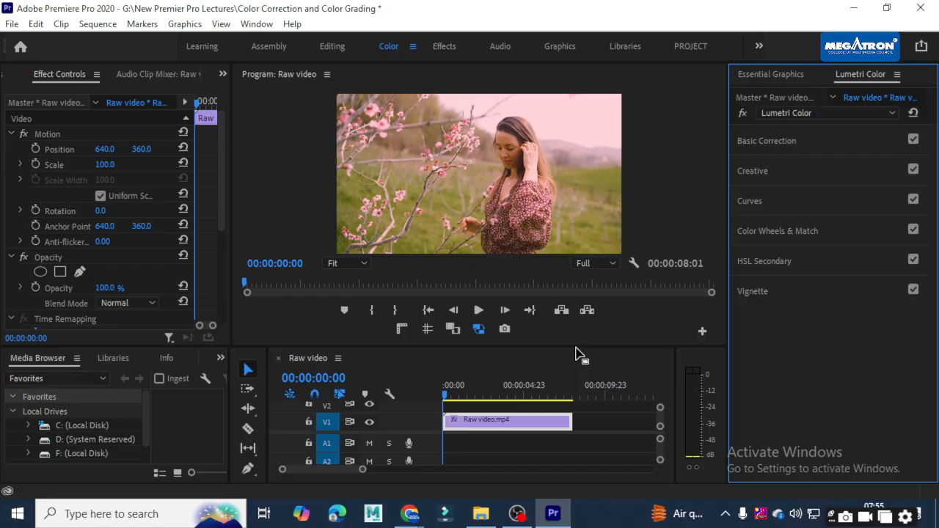
key(ctrl+s)
Try the Vignette Amount at 3.0, -3.0 and -0.8.
click(756, 201)
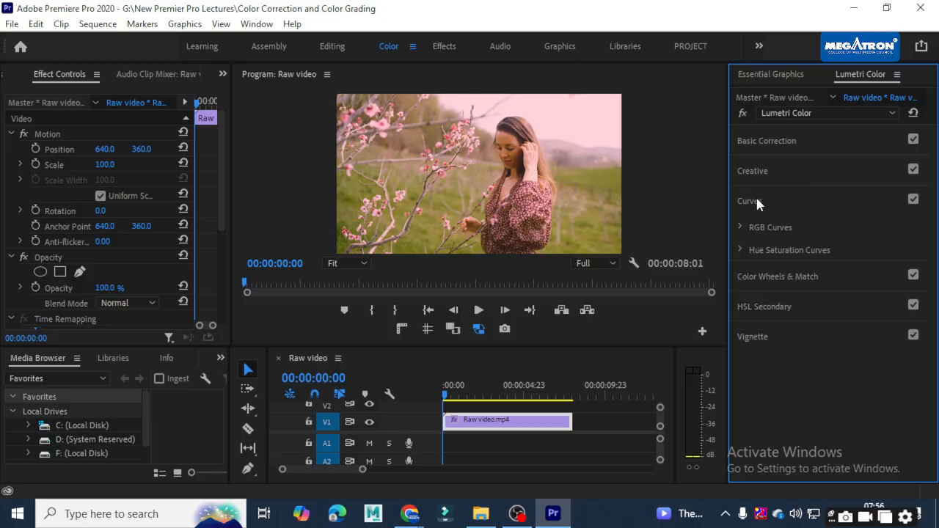
click(757, 201)
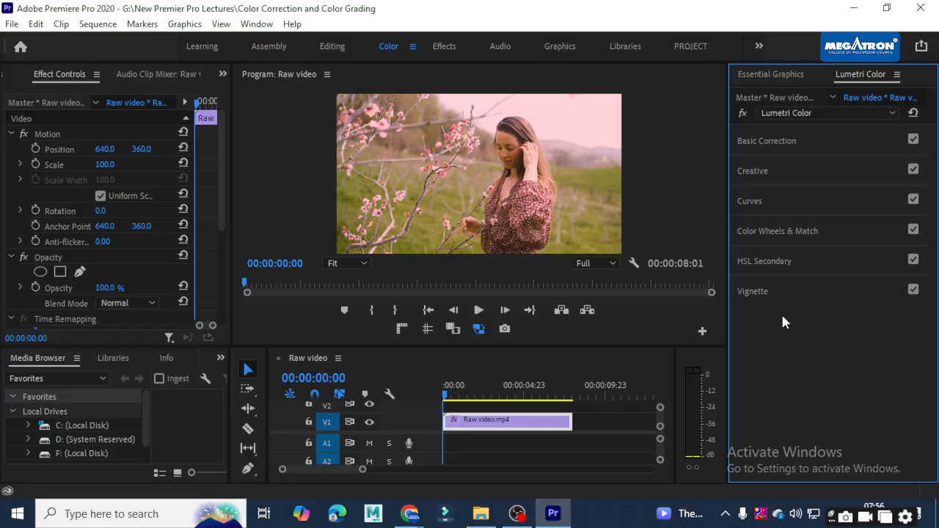
click(748, 291)
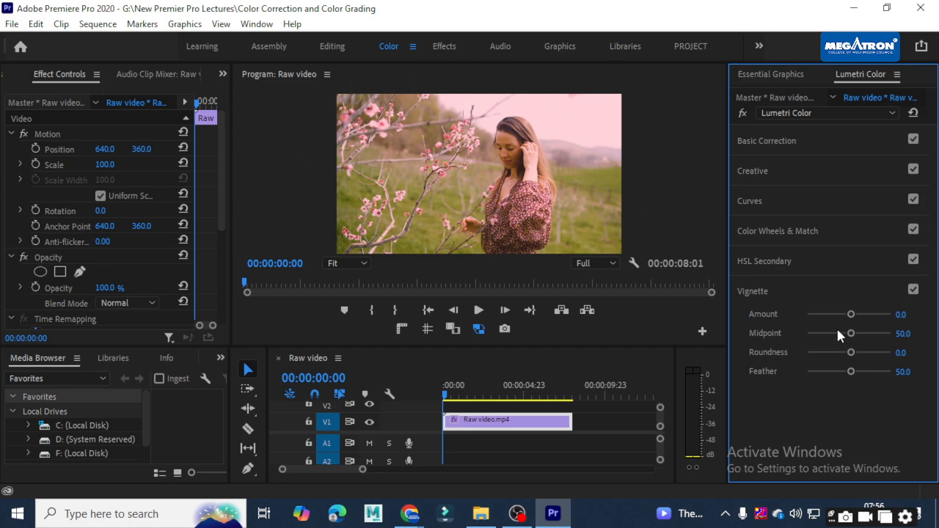
drag(854, 318, 929, 317)
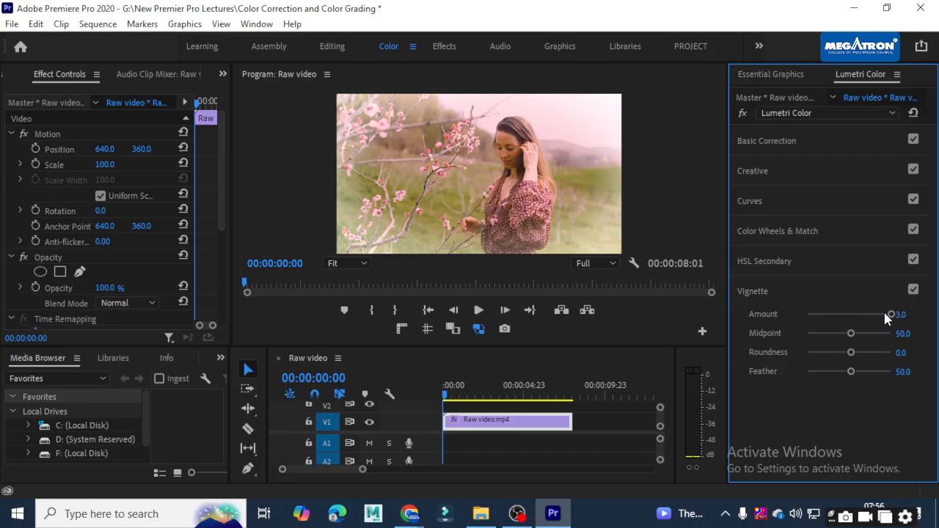
drag(890, 314, 784, 305)
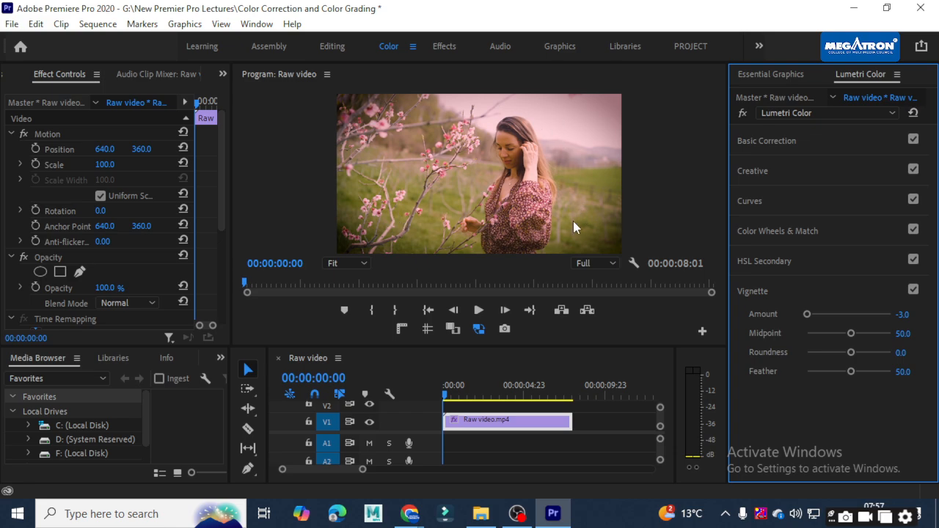
drag(807, 314, 838, 315)
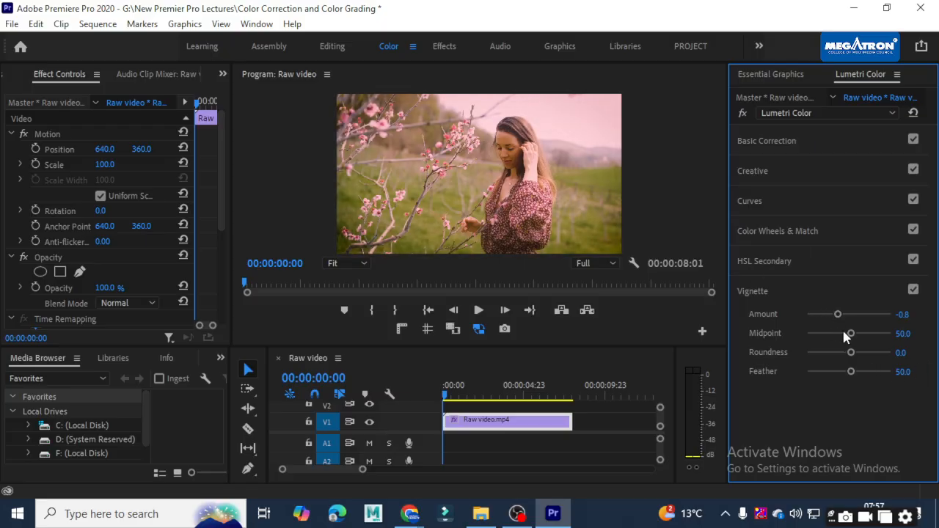
Adjust the Vignette to an Amount of -1.9, Midpoint 31.3, Roundness 100 and Feather 80.
drag(846, 334, 789, 368)
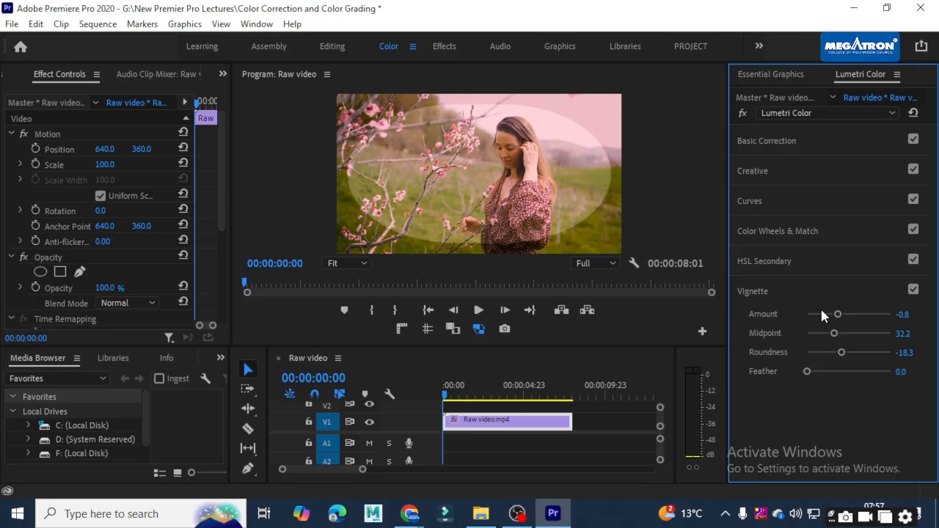
drag(822, 313, 771, 302)
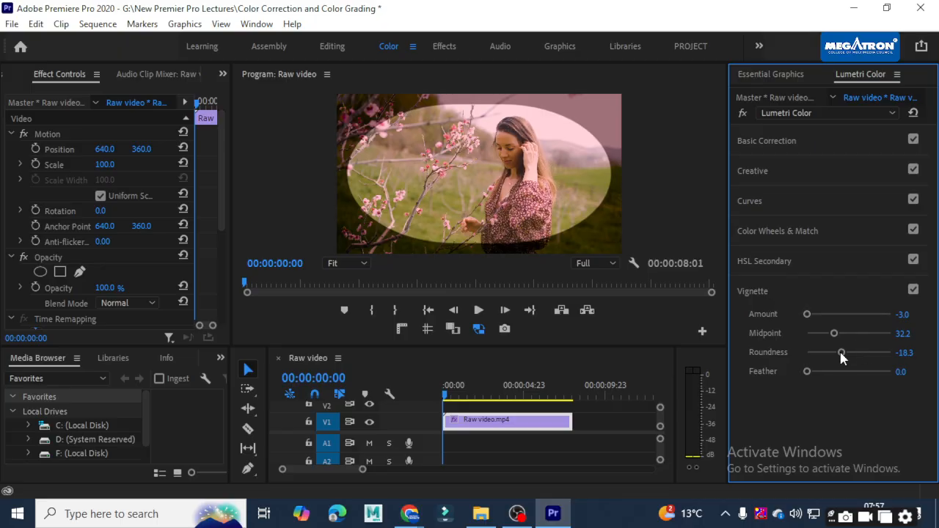
drag(842, 352, 897, 351)
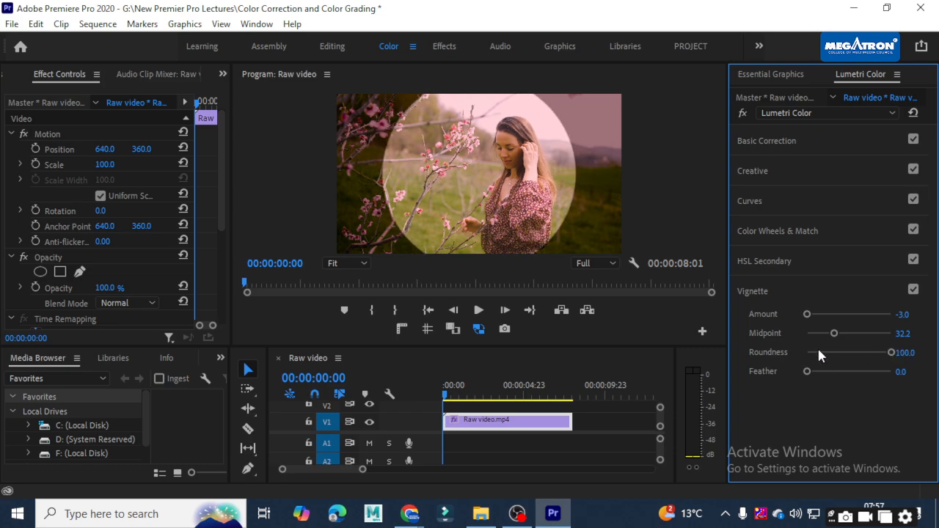
drag(832, 335, 823, 315)
drag(808, 371, 874, 373)
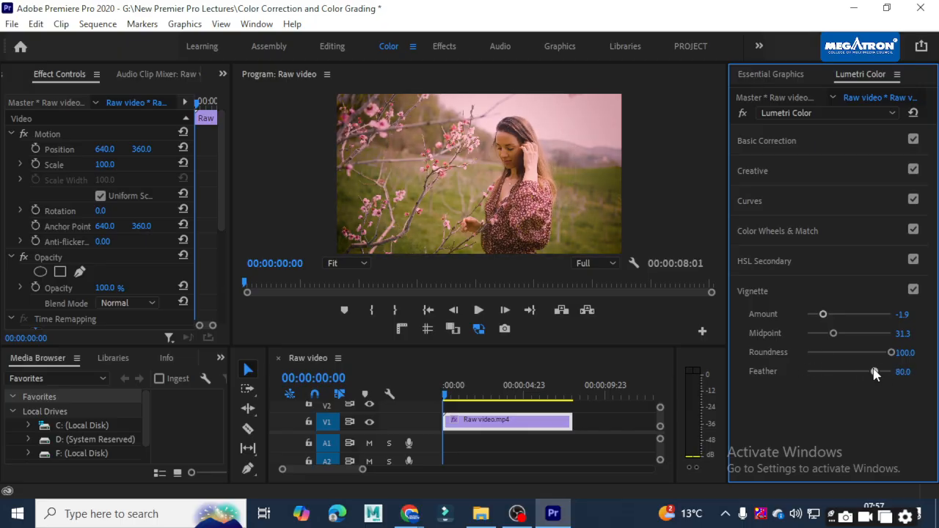
Compare the frame with the Vignette section switched off and on, collapse the section, and save the project.
click(914, 290)
click(913, 290)
click(915, 289)
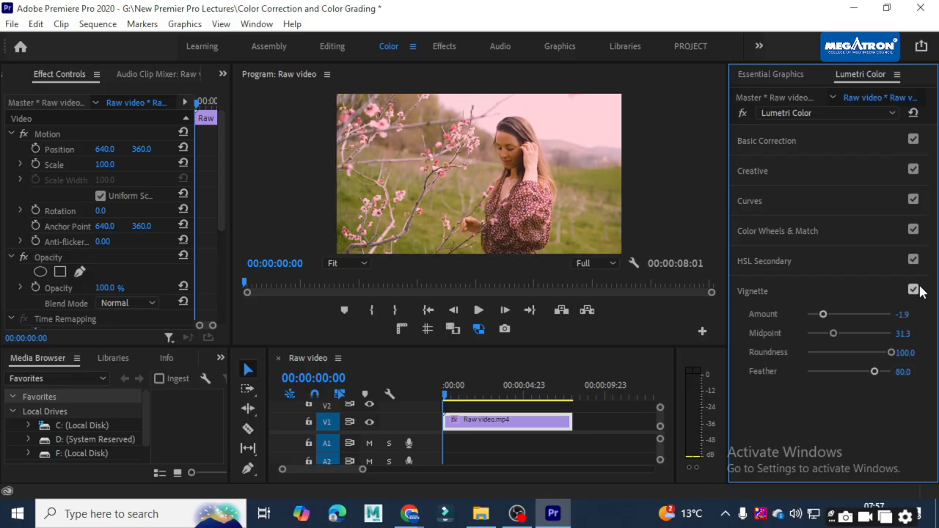
click(915, 290)
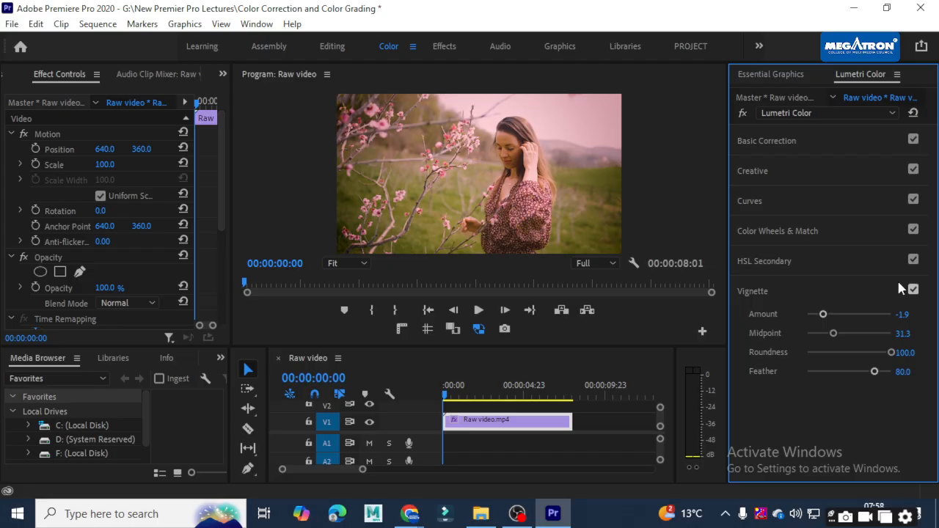
click(751, 291)
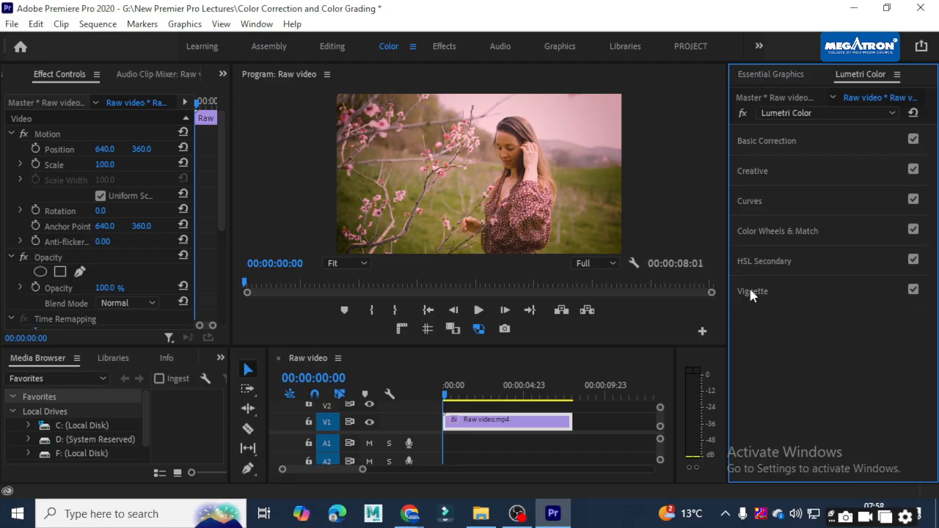
key(ctrl+s)
Recheck the frame without and with the vignette, save the project, and play back the graded clip.
click(914, 290)
click(914, 290)
key(ctrl+s)
key(space)
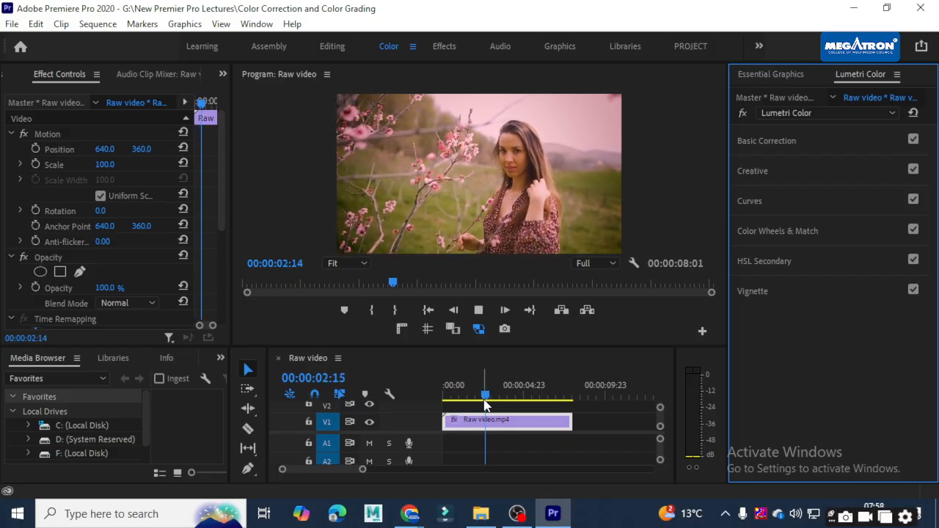
Play the graded clip from its start to just past the three-second mark.
key(space)
drag(491, 397, 422, 393)
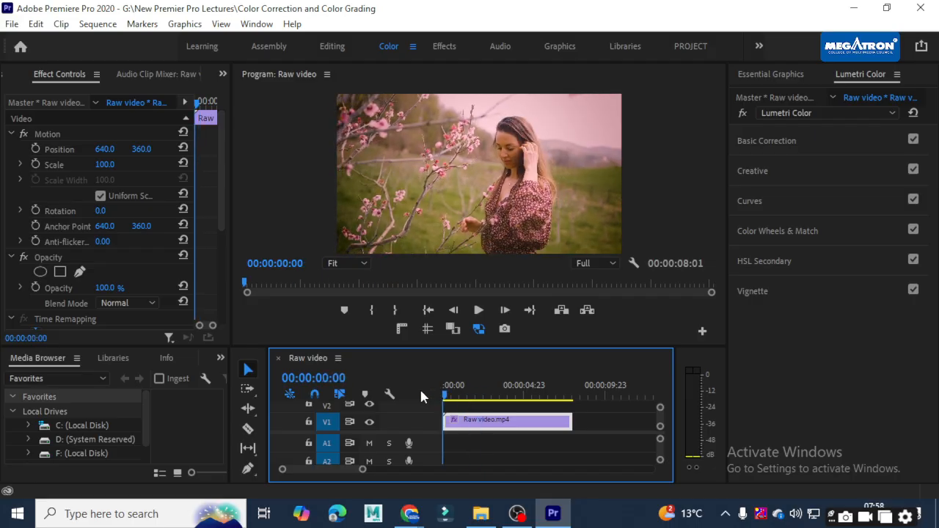
key(space)
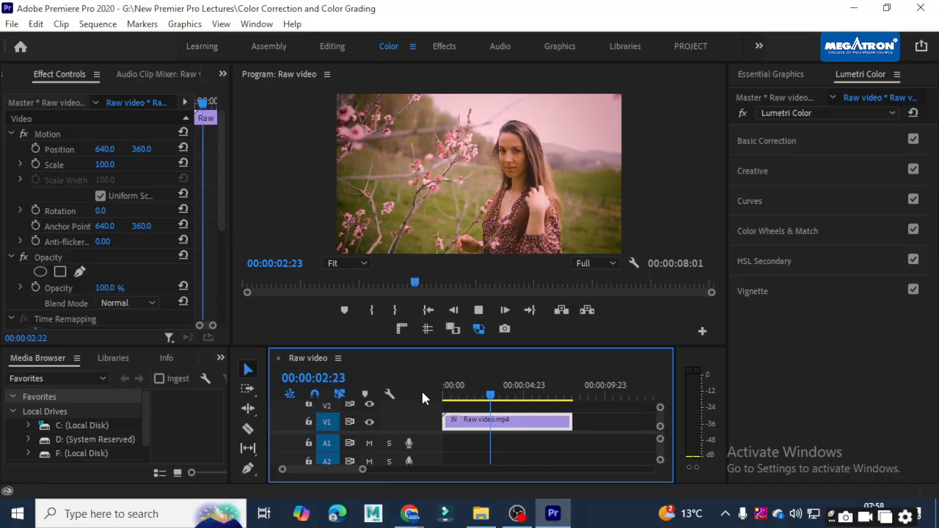
key(space)
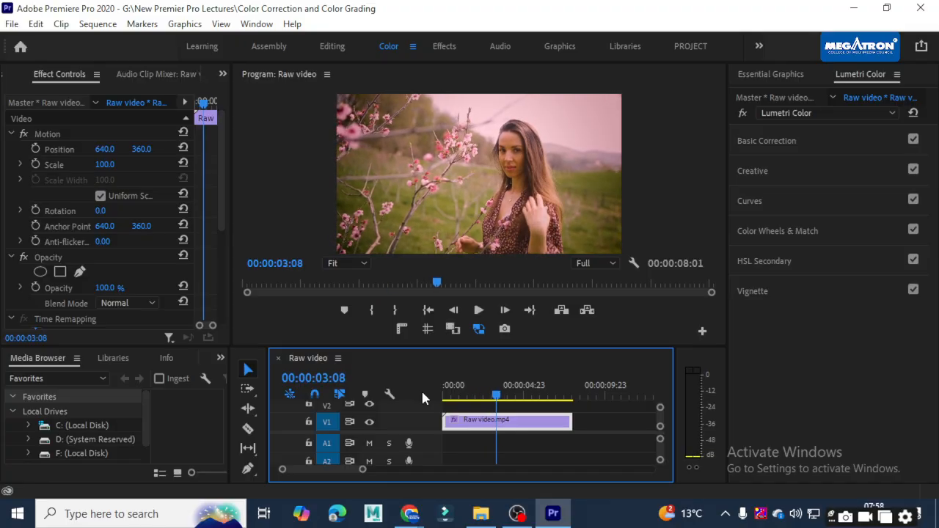
Split the clip on V1 at 00:00:03:00 with the Razor tool and save the project.
key(Left)
key(Left)
key(Left)
key(Left)
key(Left)
key(Left)
key(Left)
key(Left)
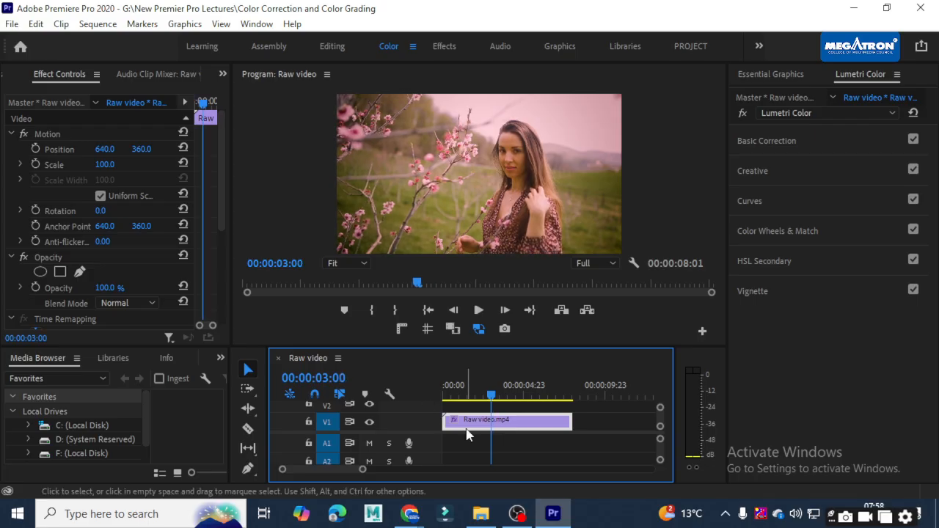
key(c)
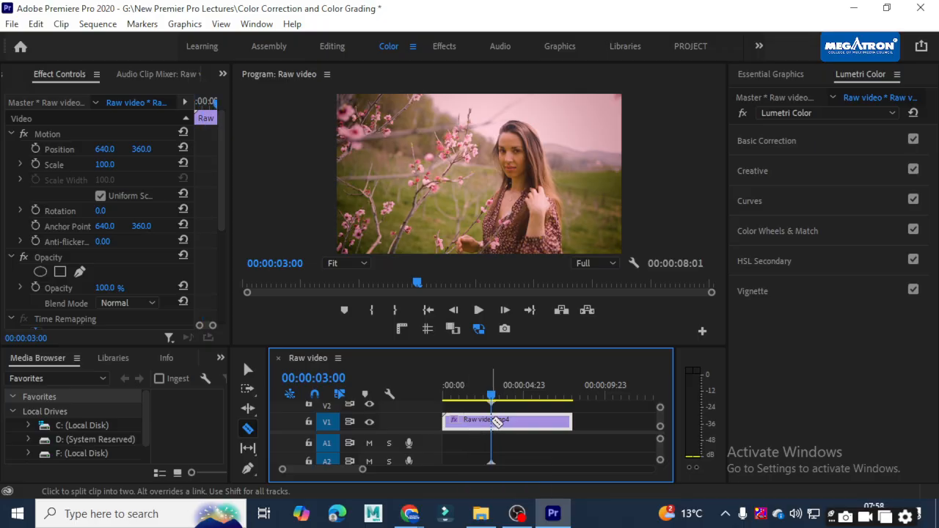
click(497, 422)
key(ctrl+s)
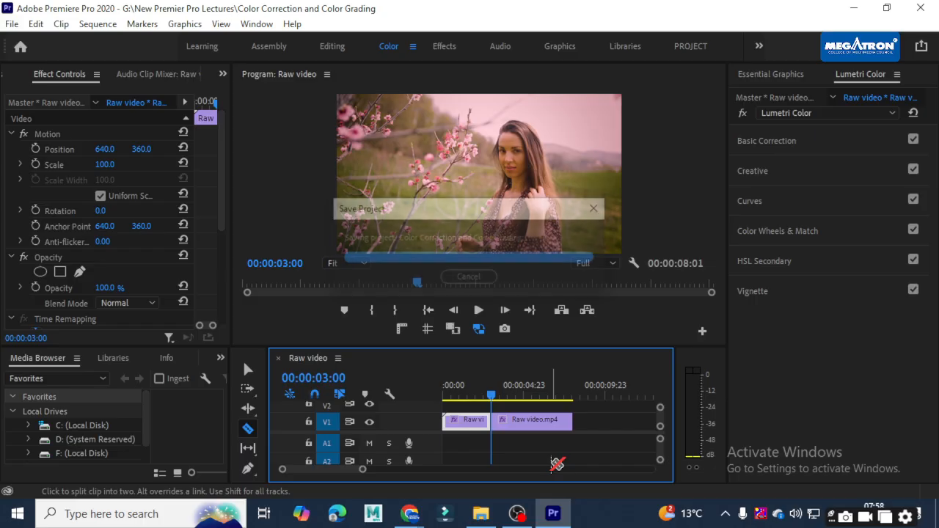
key(v)
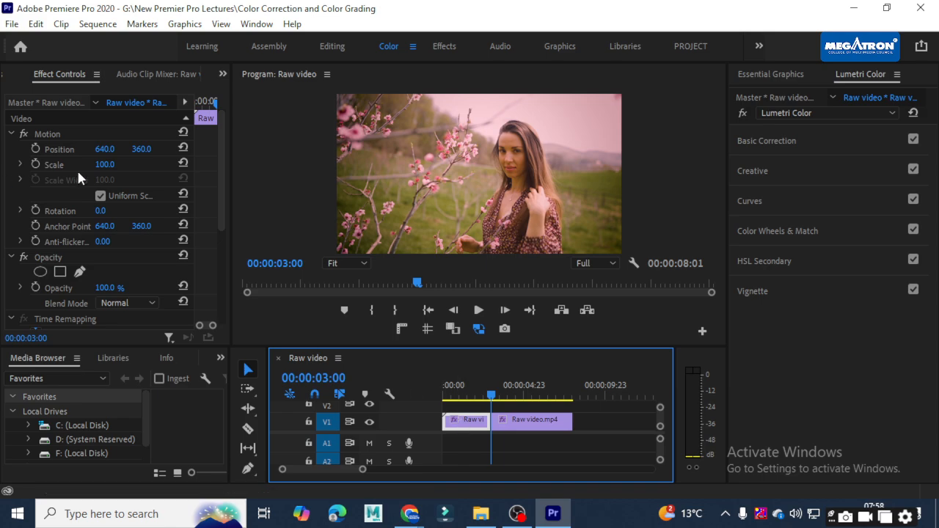
Compare the first segment with Lumetri Color off and on, then delete that effect from the segment and save the project.
scroll(115, 179, down, 5)
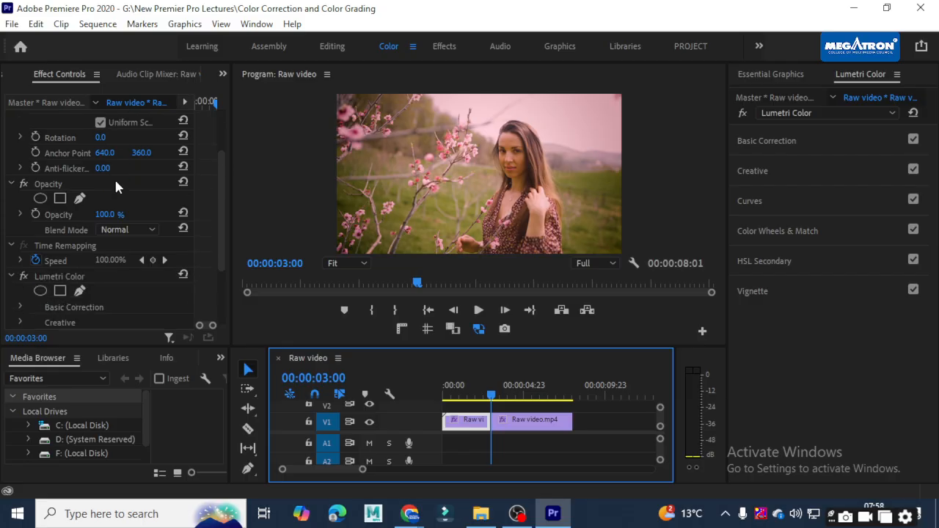
click(59, 203)
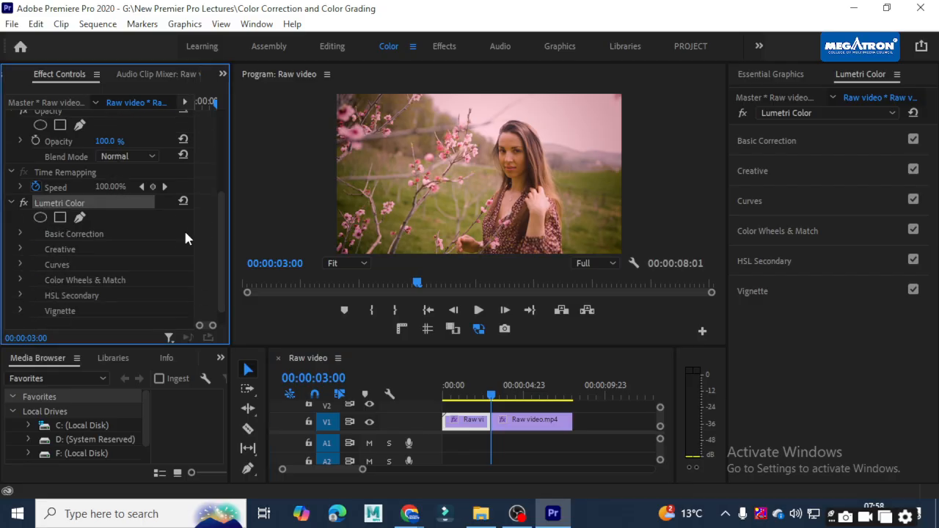
drag(488, 402, 472, 400)
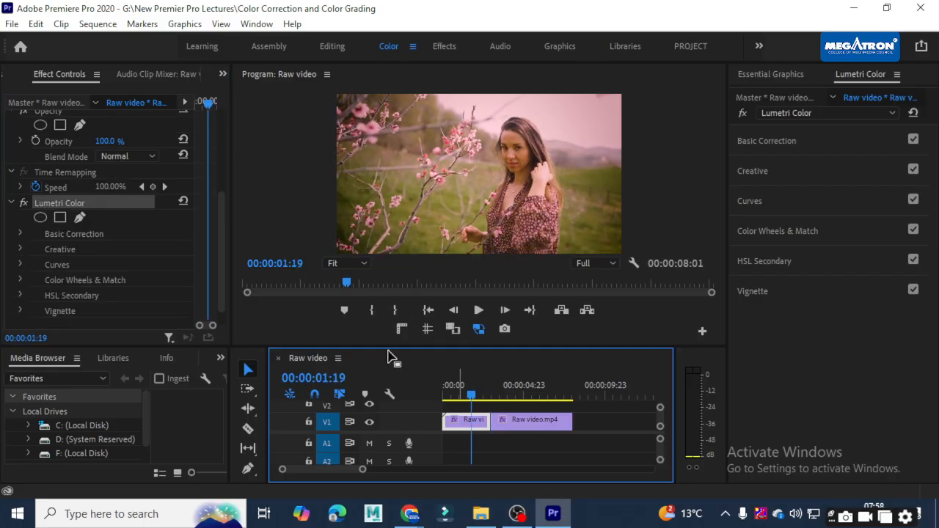
click(23, 203)
click(23, 203)
click(24, 203)
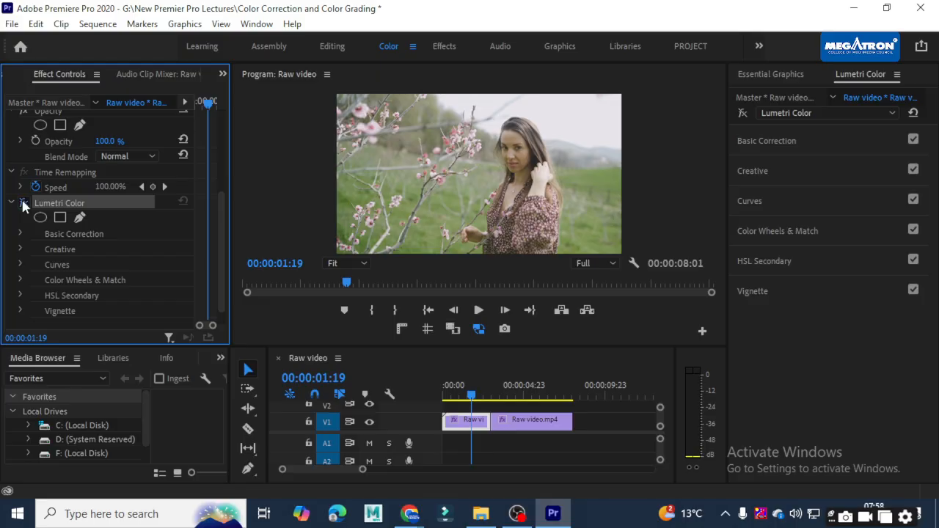
click(24, 203)
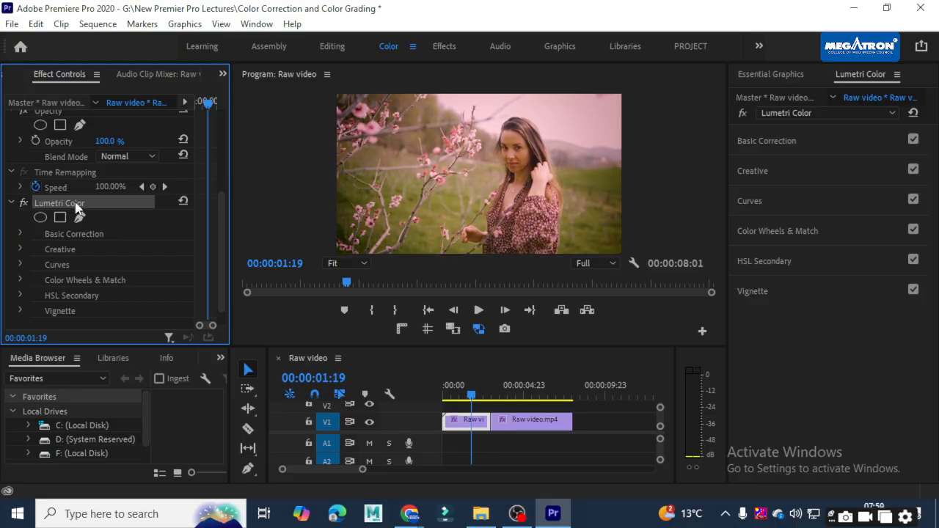
key(Delete)
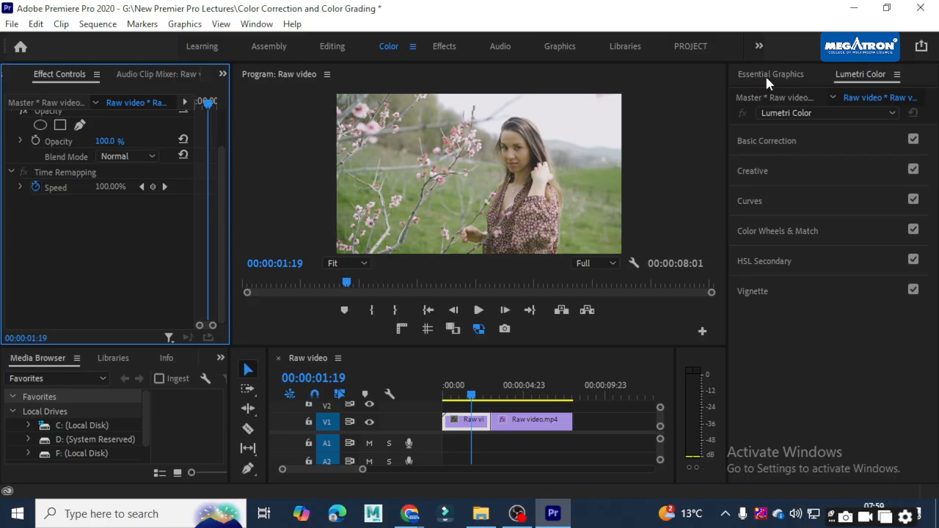
key(ctrl+s)
Play back the sequence across the cut from the ungraded to the graded segment.
key(space)
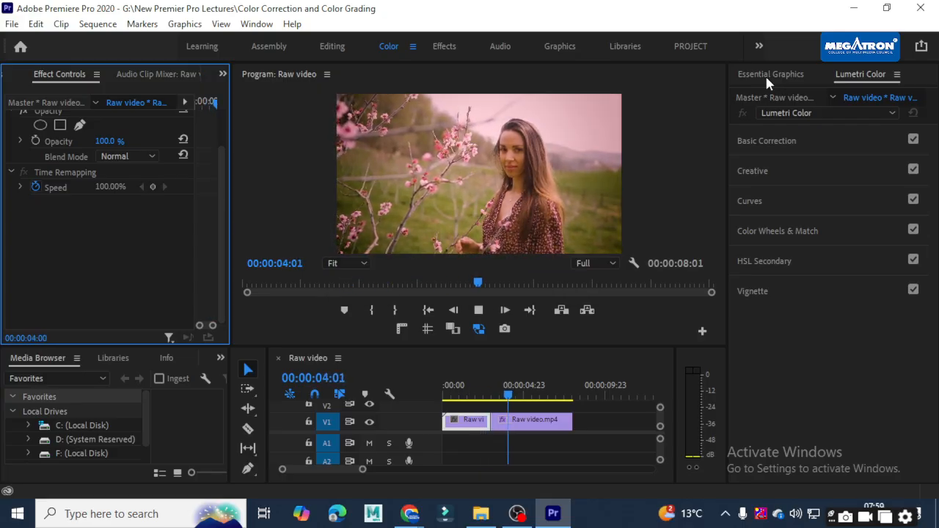
key(space)
key(space)
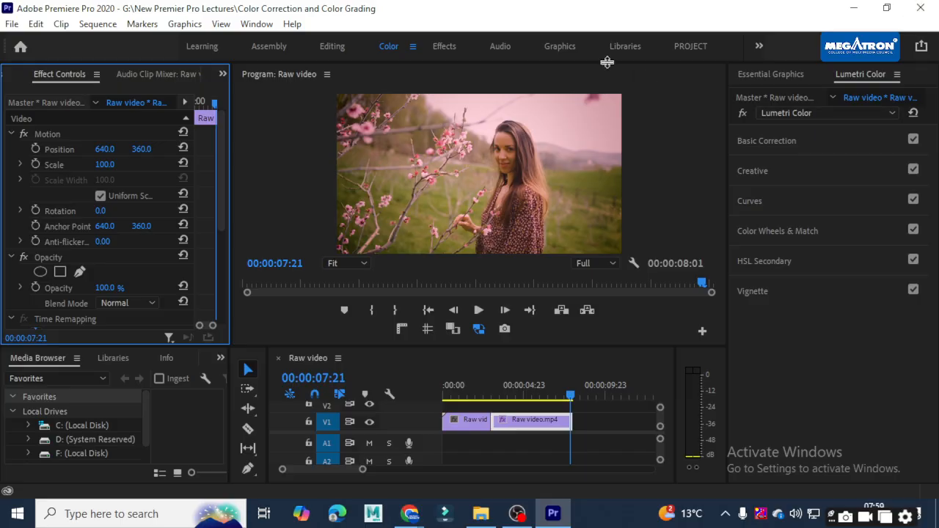
Add a Cross Dissolve transition to the start of the first segment and the end of the second segment.
click(454, 44)
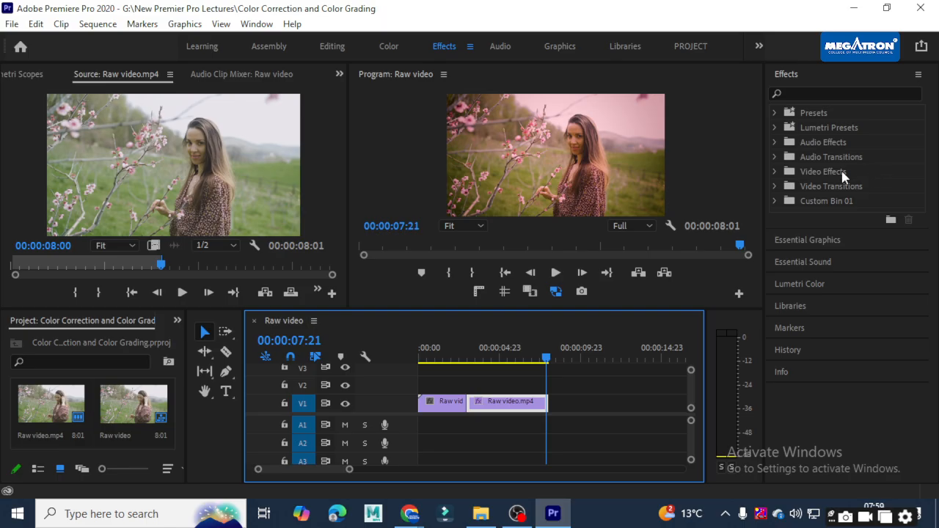
click(775, 186)
click(783, 215)
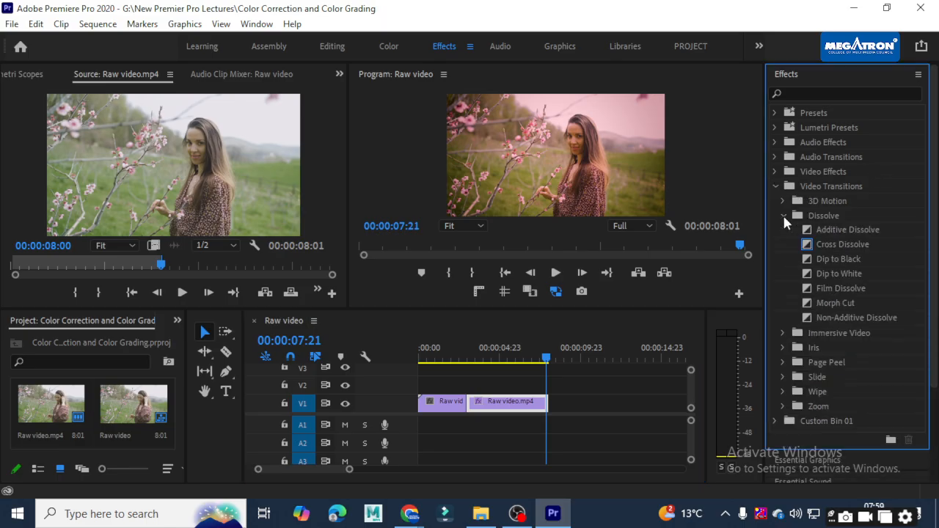
drag(841, 244, 431, 403)
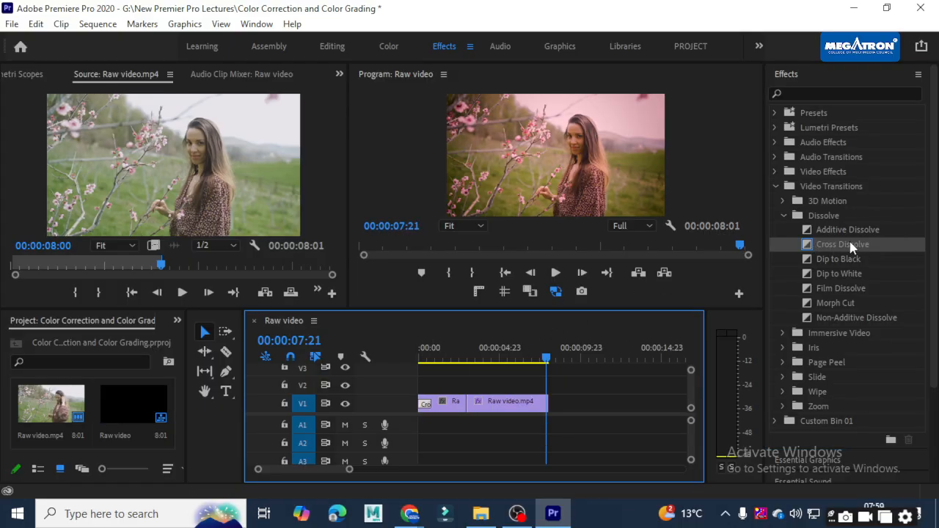
drag(848, 246, 546, 405)
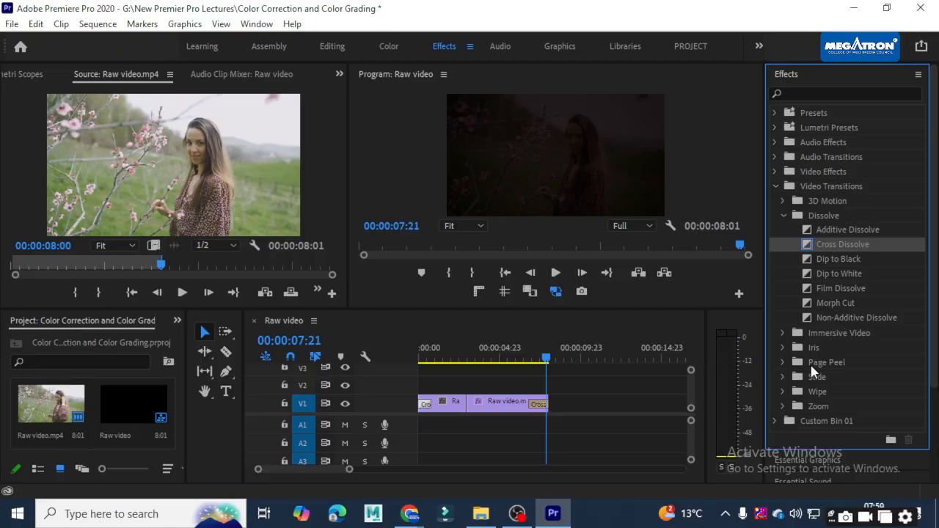
Add a Wipe transition at the cut between the two segments and save the project.
click(781, 387)
scroll(781, 387, down, 1)
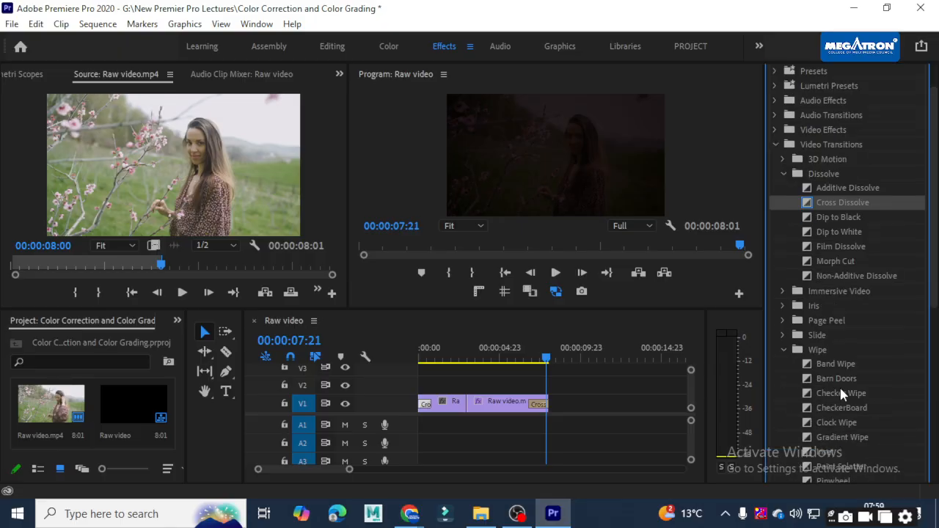
scroll(851, 385, down, 1)
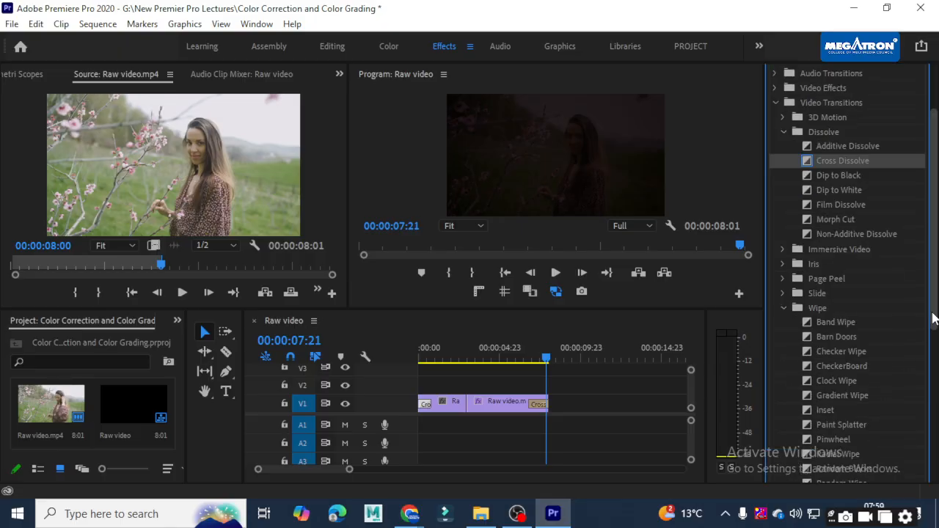
drag(934, 317, 934, 386)
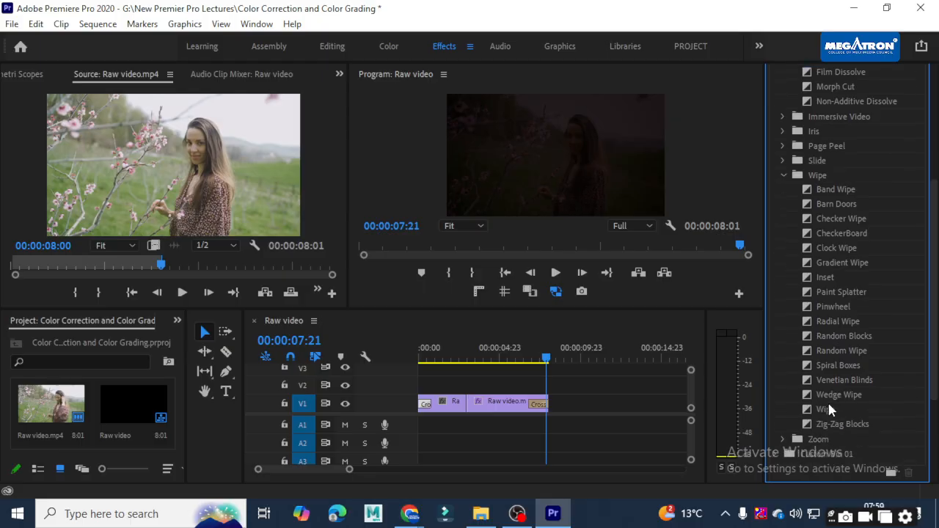
drag(828, 410, 470, 406)
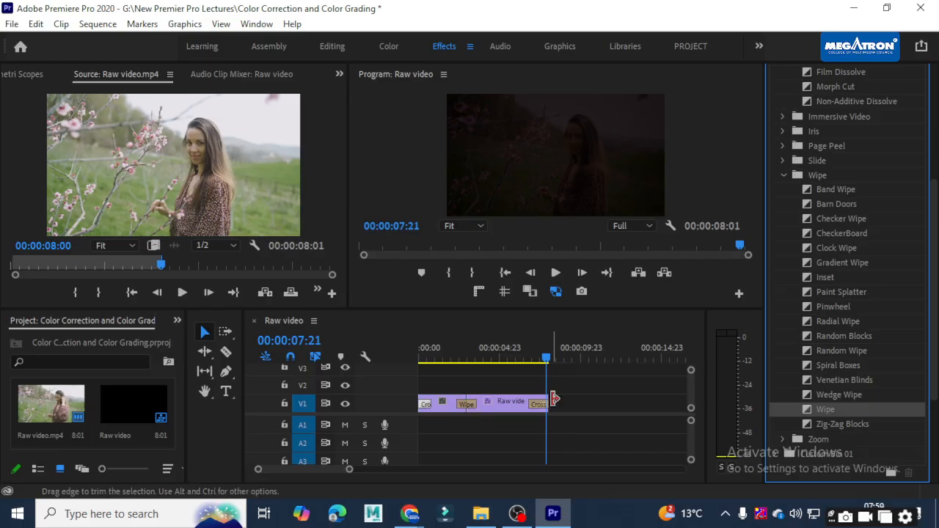
key(ctrl+s)
Play the ungraded segment into the Wipe transition and return the playhead to 00:00:00:00.
key(space)
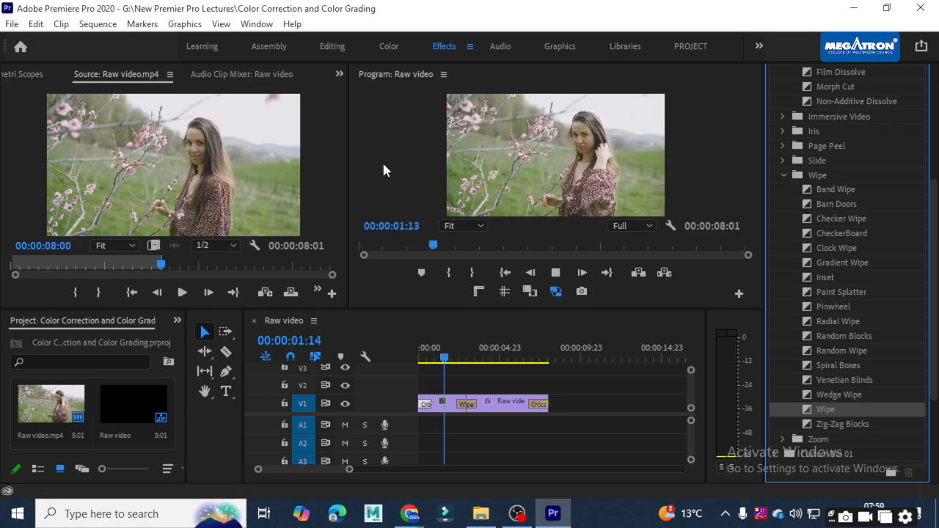
key(space)
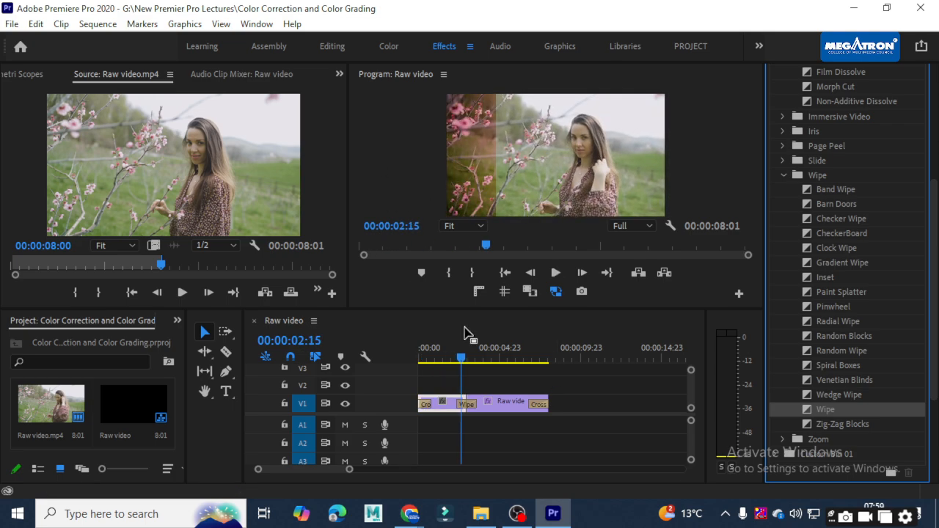
drag(462, 360, 419, 360)
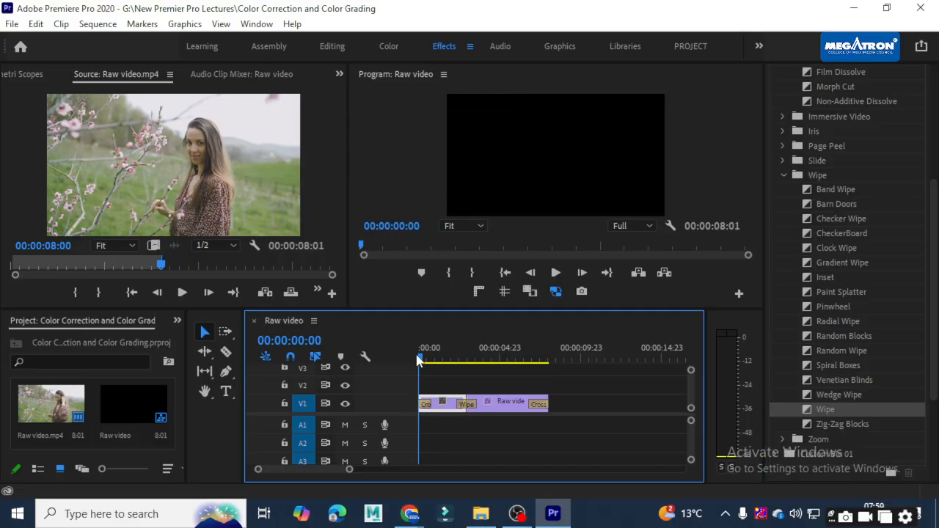
Maximize the Program monitor and review the sequence, replaying the Wipe from ungraded to graded footage and then the whole clip.
click(394, 75)
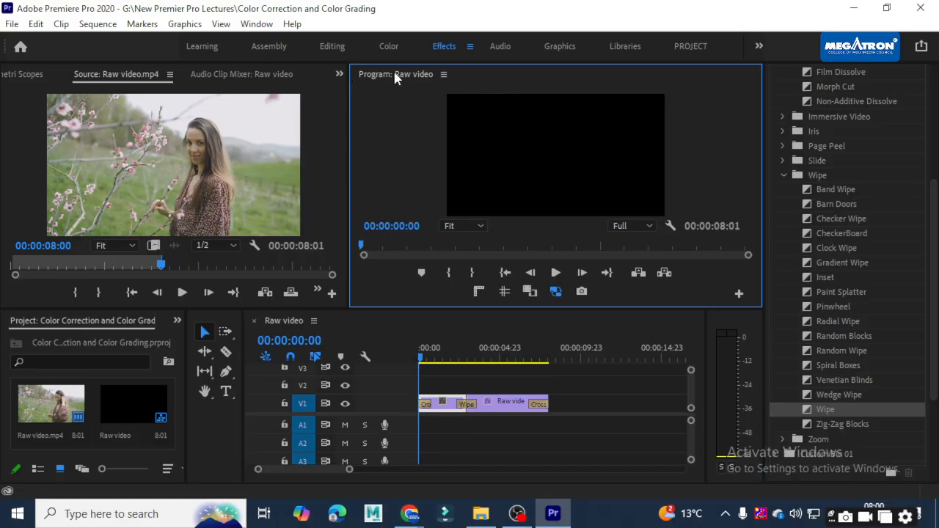
key(grave)
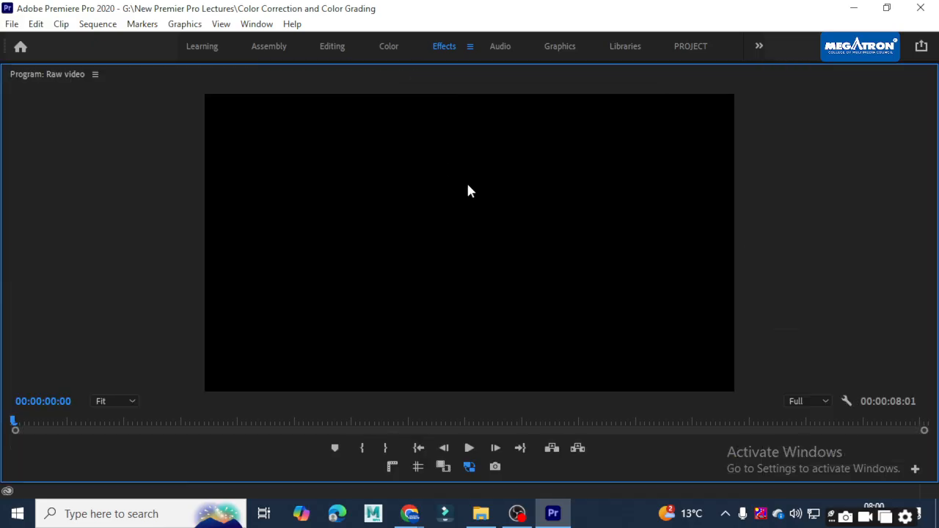
key(space)
key(space)
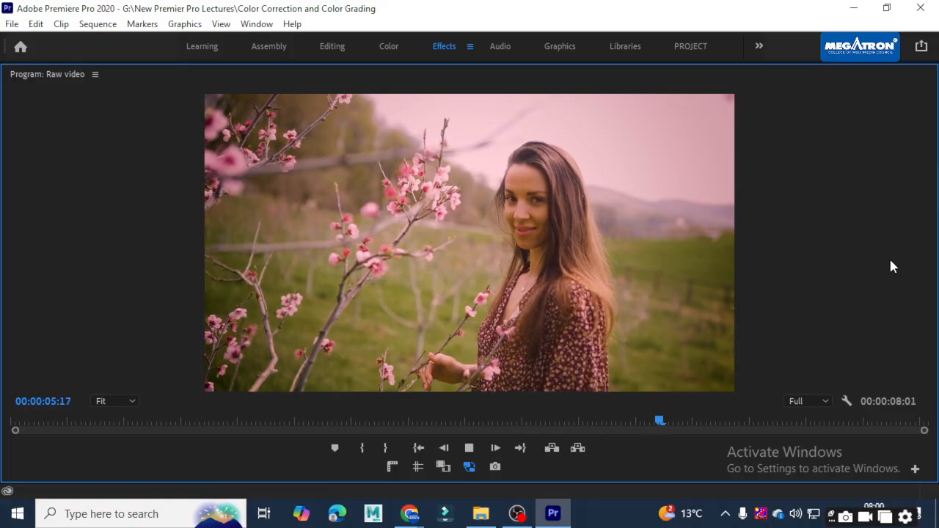
drag(660, 424, 376, 431)
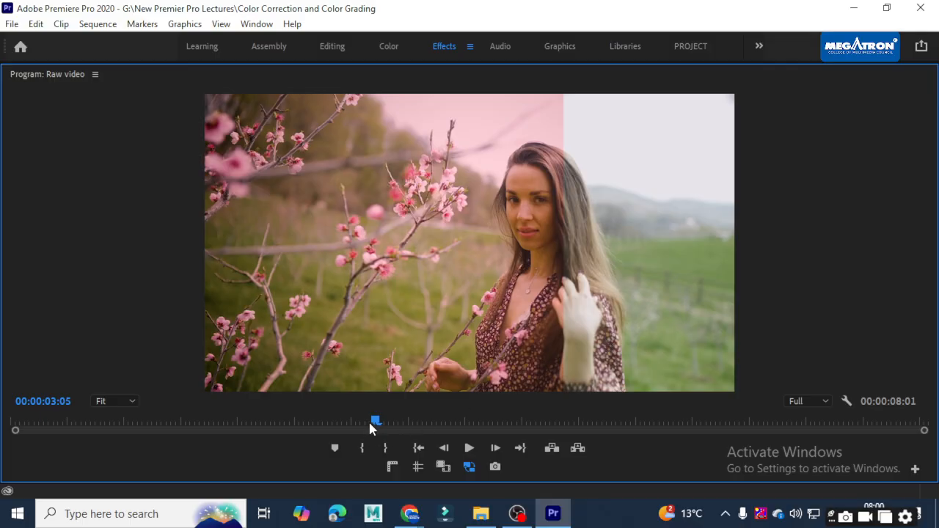
key(space)
key(space)
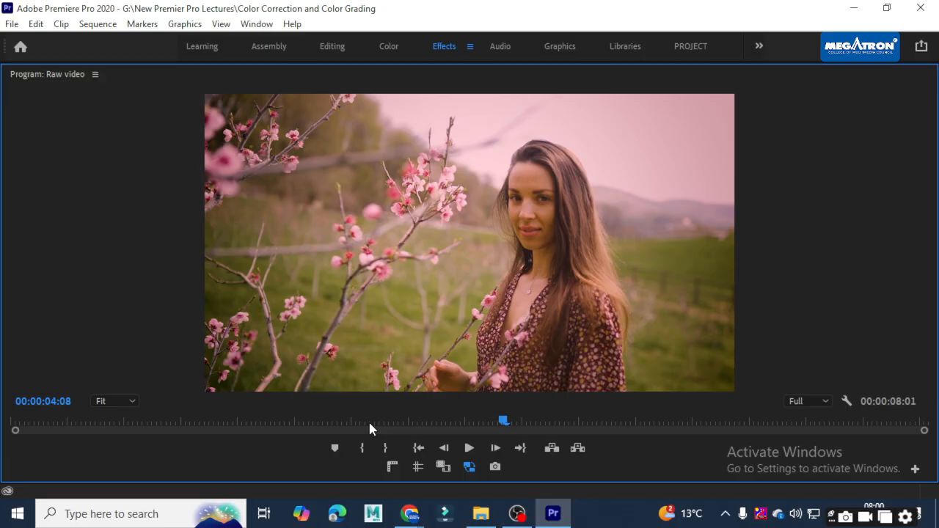
drag(503, 422, 2, 422)
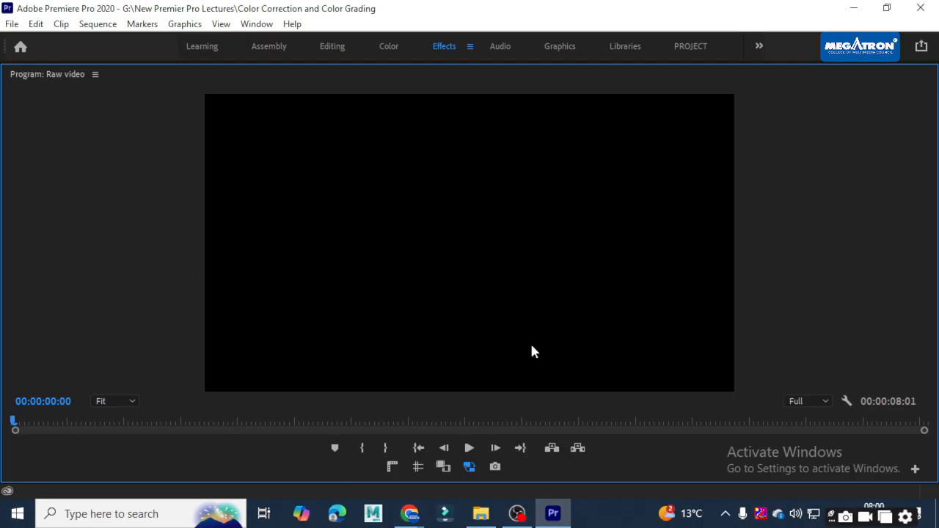
key(space)
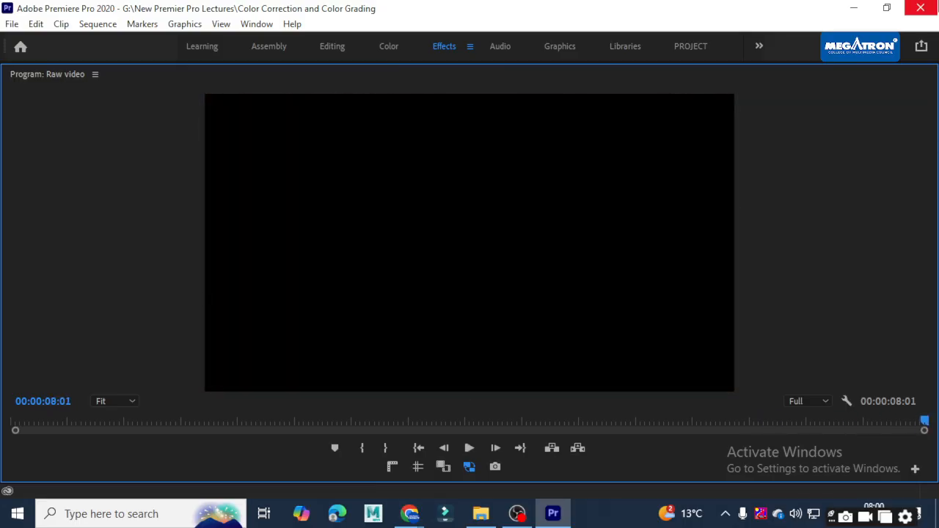
Close Premiere Pro and open the Windows search.
click(921, 8)
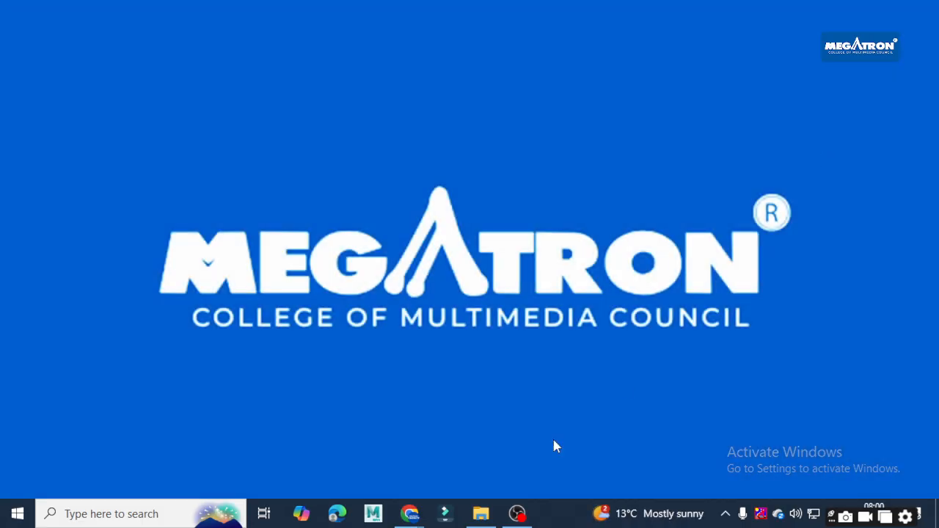
click(204, 521)
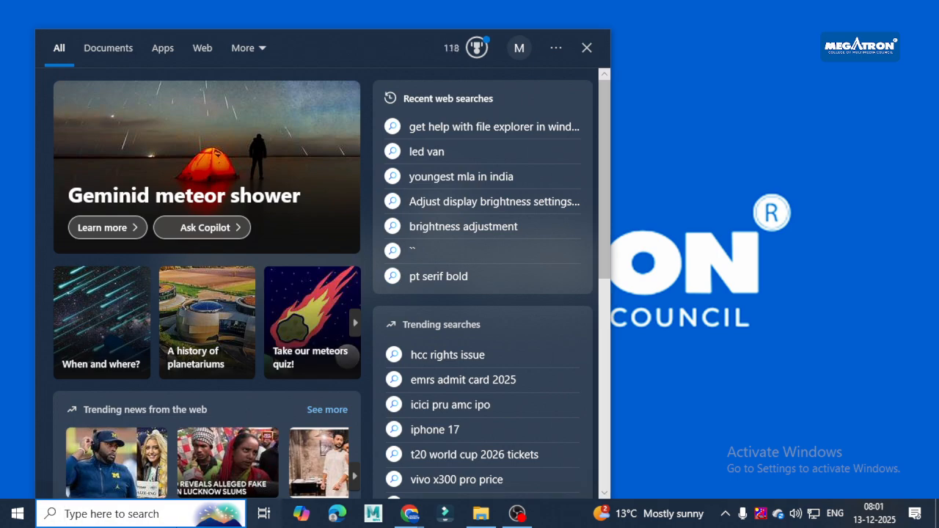
Launch Adobe Premiere Pro 2020 from the Windows search and open the recent project Color Correction and Color Grading.
text(pre)
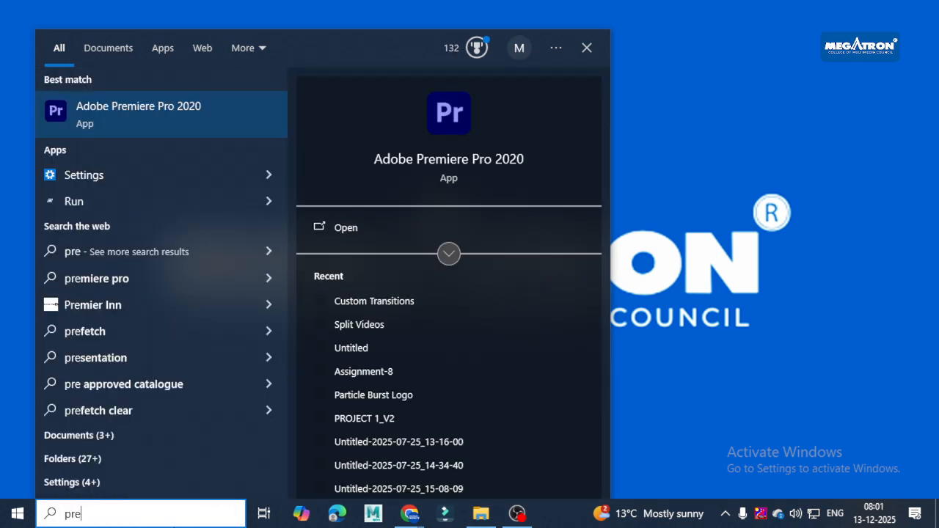
click(151, 95)
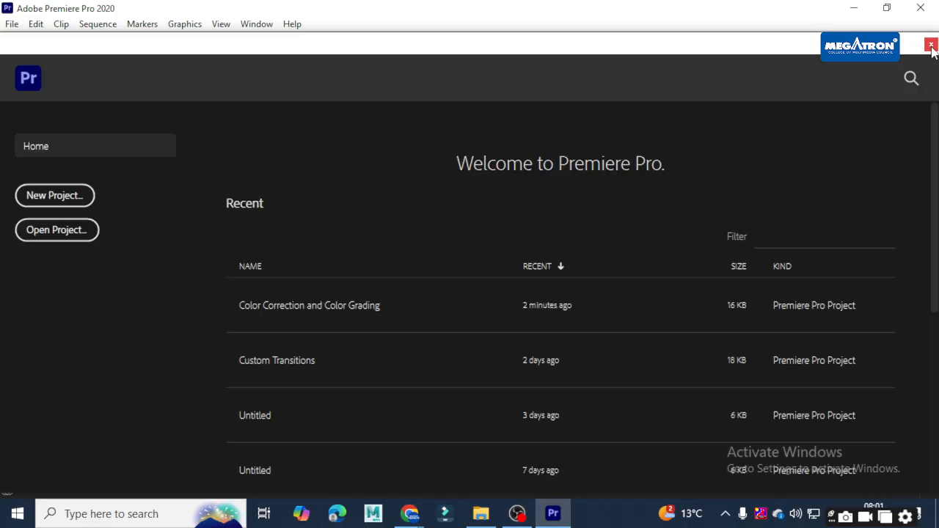
click(357, 306)
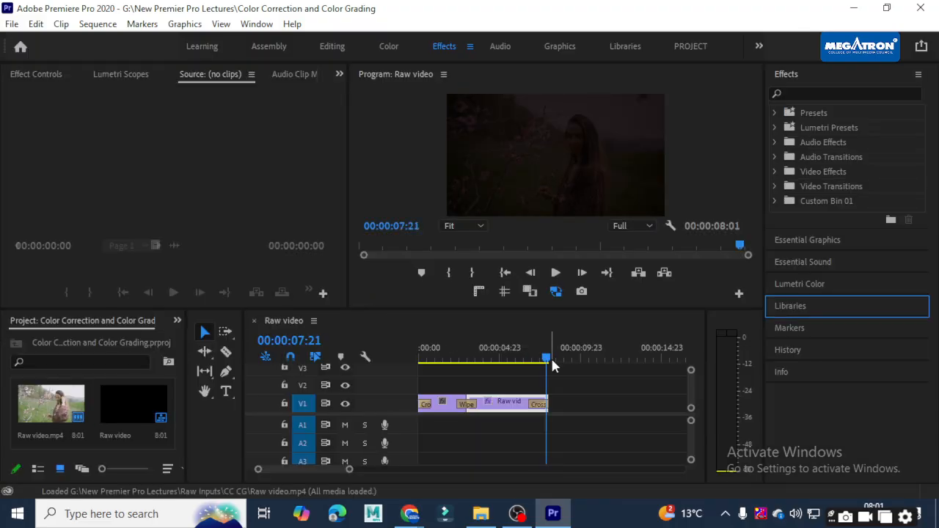
Move the playhead to 00:00:05:00, switch to the Color workspace and turn off the graded segment's Lumetri Vignette.
drag(551, 357, 499, 361)
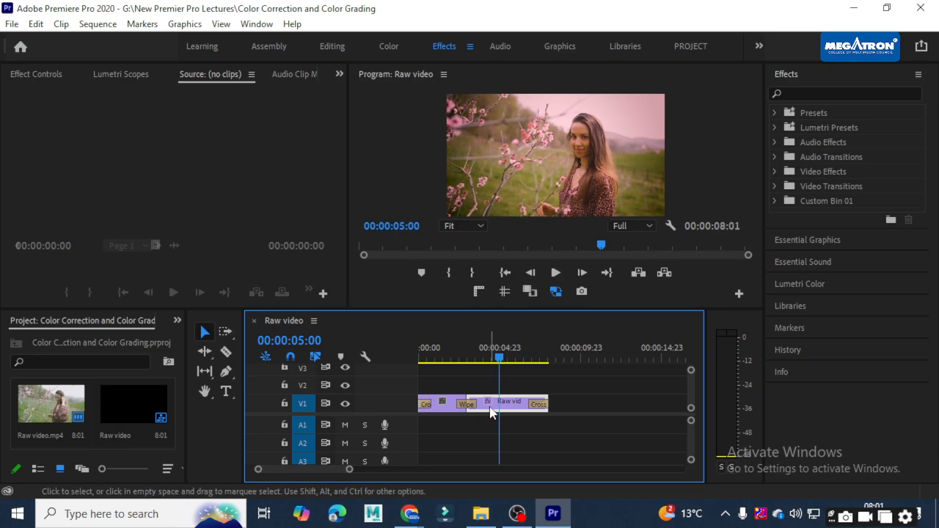
click(391, 46)
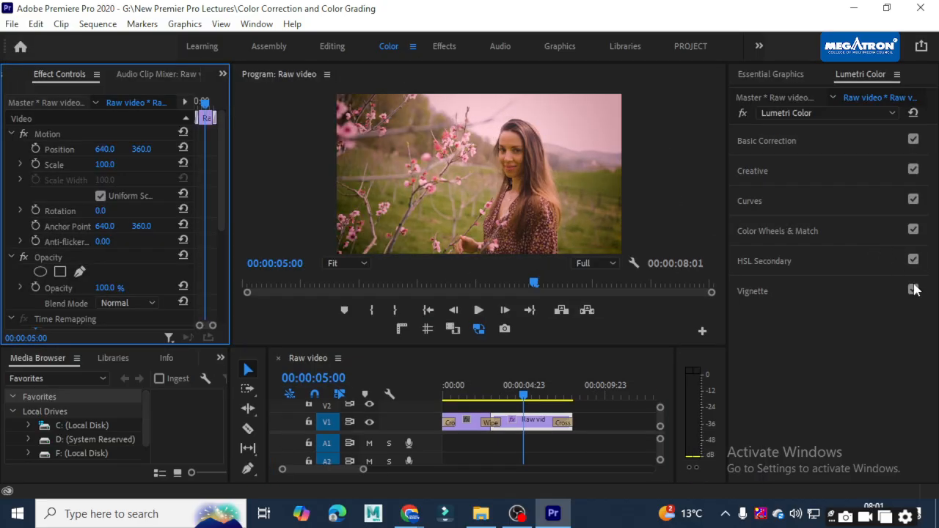
click(913, 290)
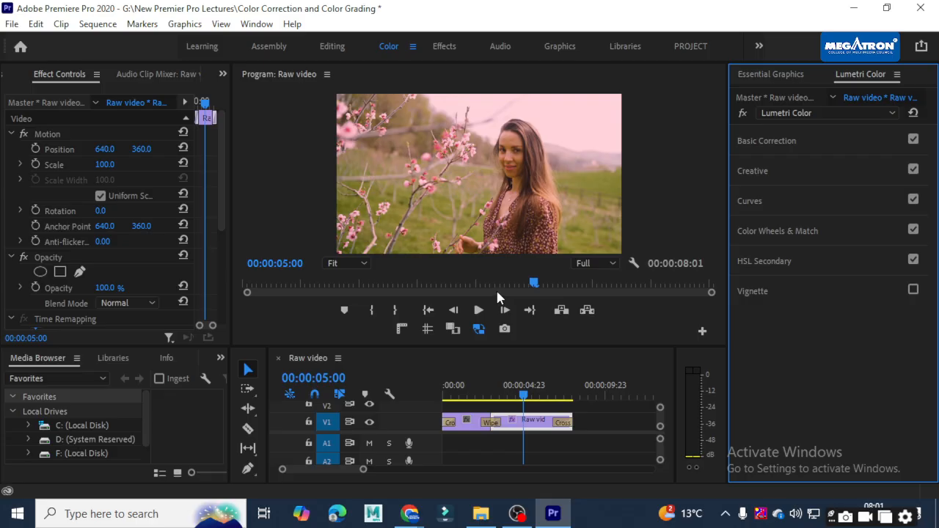
Play the graded segment through to 00:00:06:15 to check the look and save the project.
key(Home)
key(space)
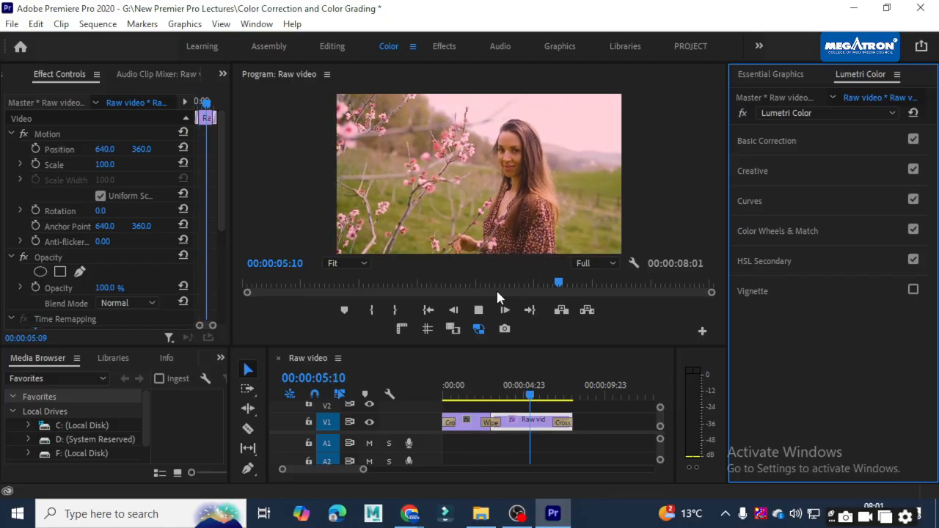
key(space)
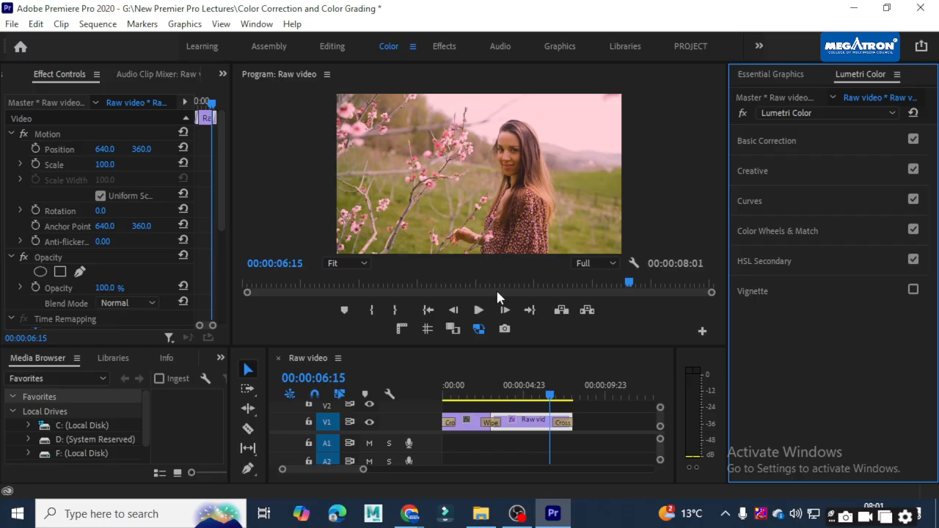
key(ctrl+s)
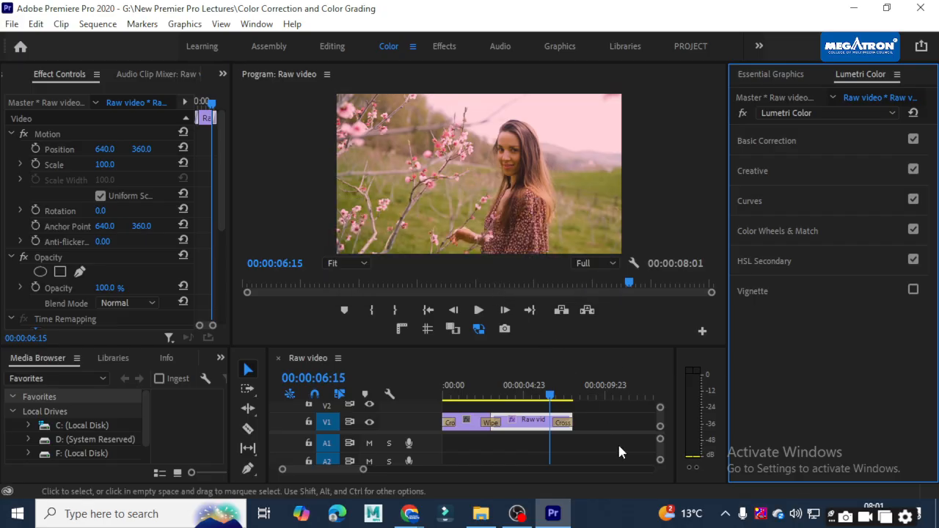
Open the export settings for the Raw video sequence and choose G:\New Premier Pro Lectures\Output as the destination folder.
click(619, 448)
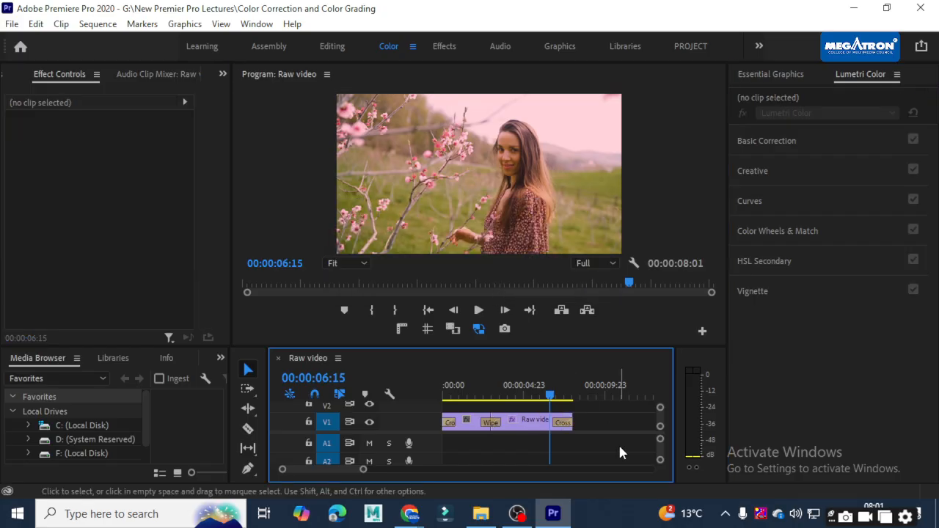
key(ctrl+m)
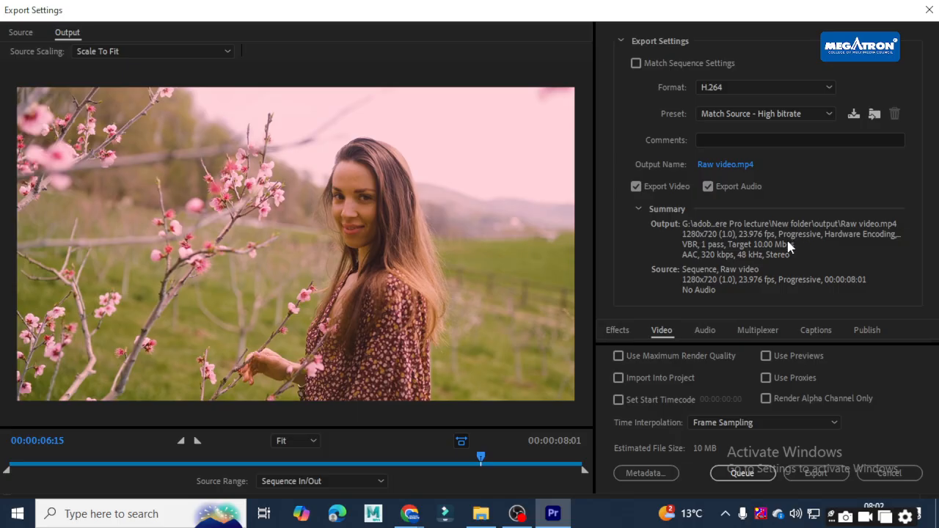
click(731, 165)
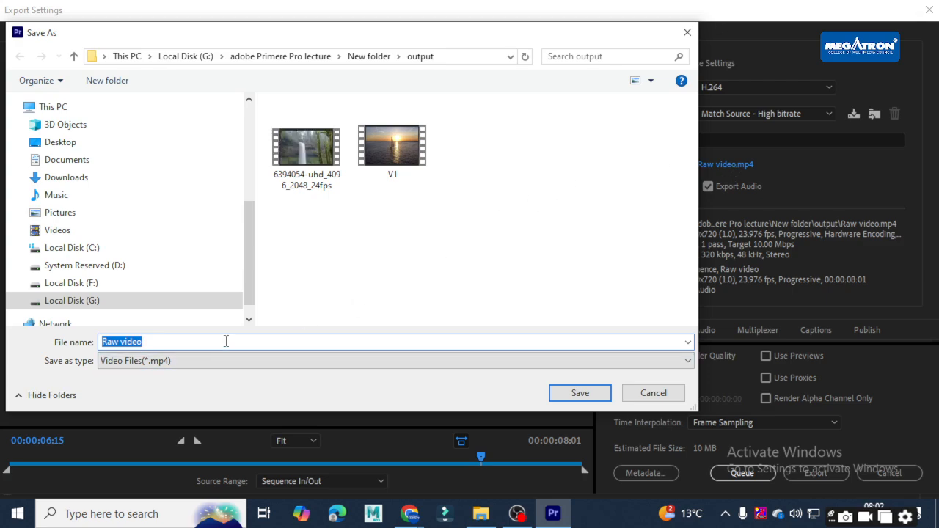
click(256, 59)
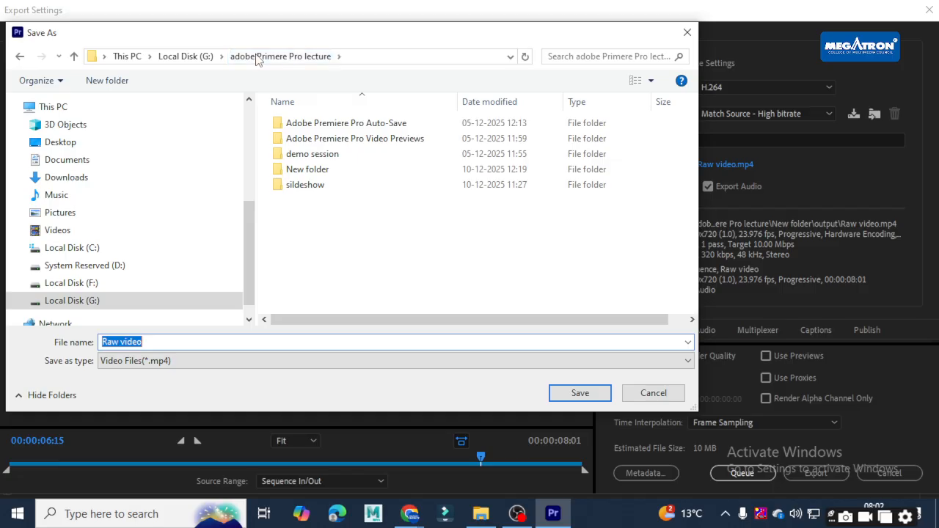
click(183, 59)
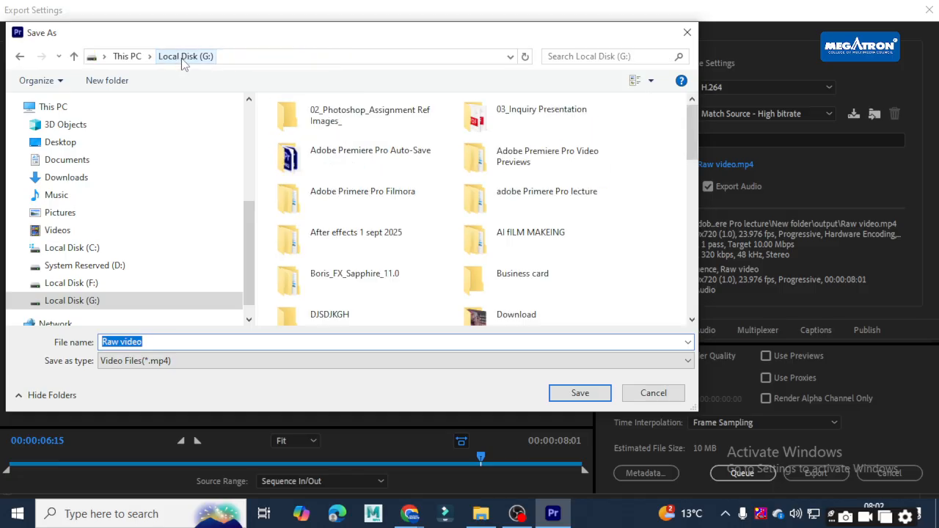
scroll(523, 231, down, 3)
scroll(523, 232, down, 6)
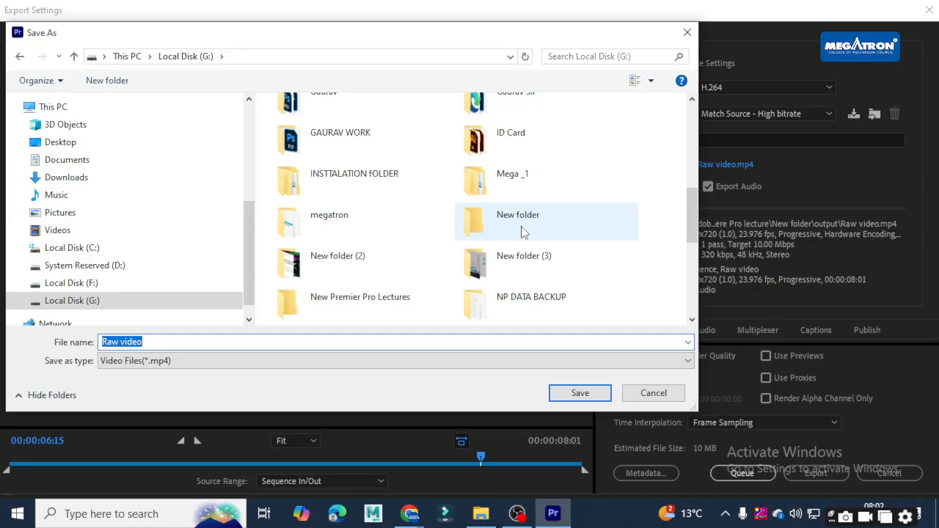
scroll(522, 232, down, 3)
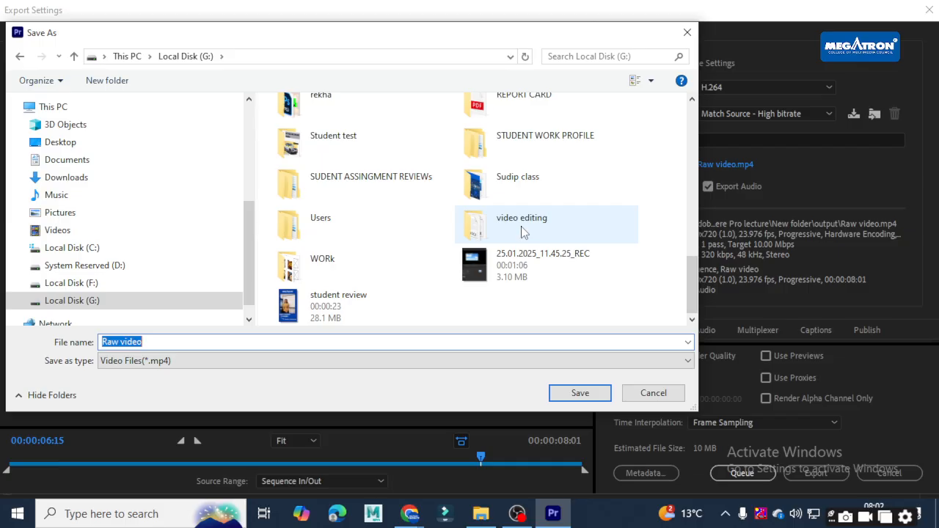
scroll(523, 232, up, 2)
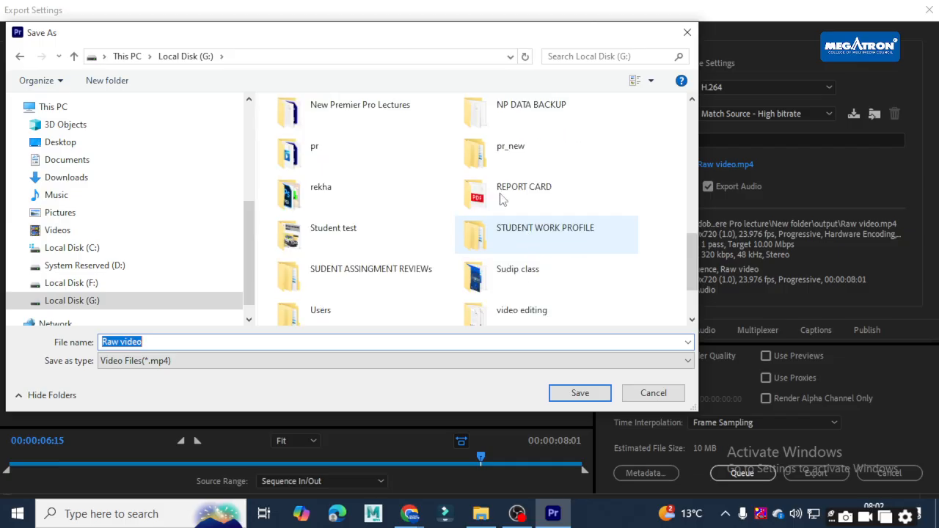
double_click(417, 107)
double_click(331, 176)
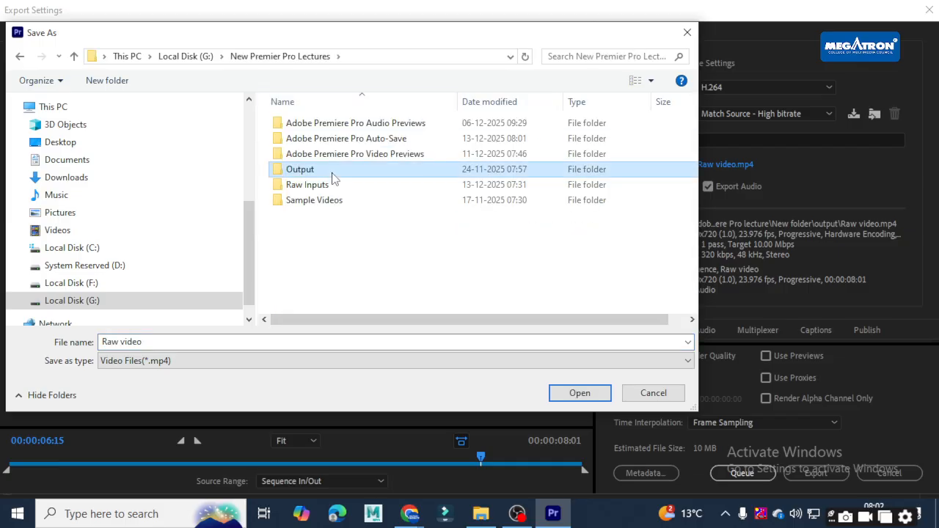
Name the exported video file CC CG and confirm the output location.
click(177, 337)
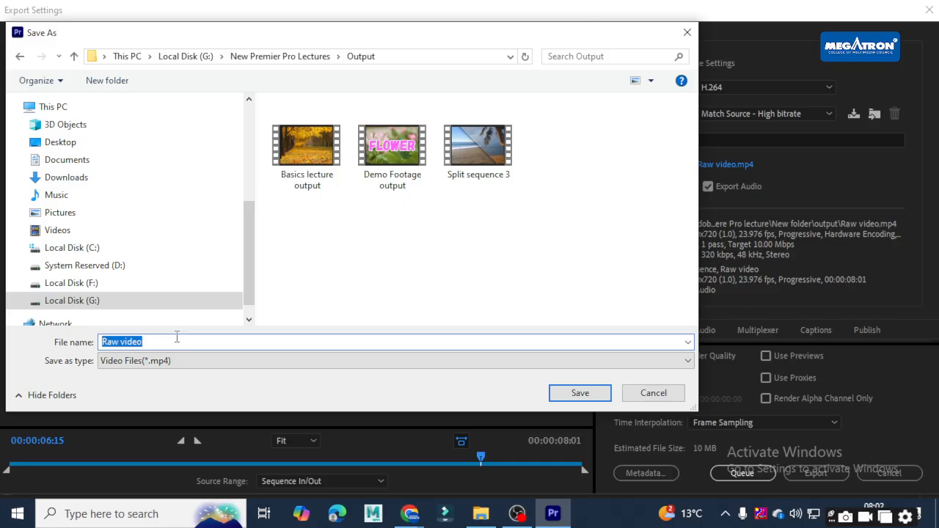
text(CC CG)
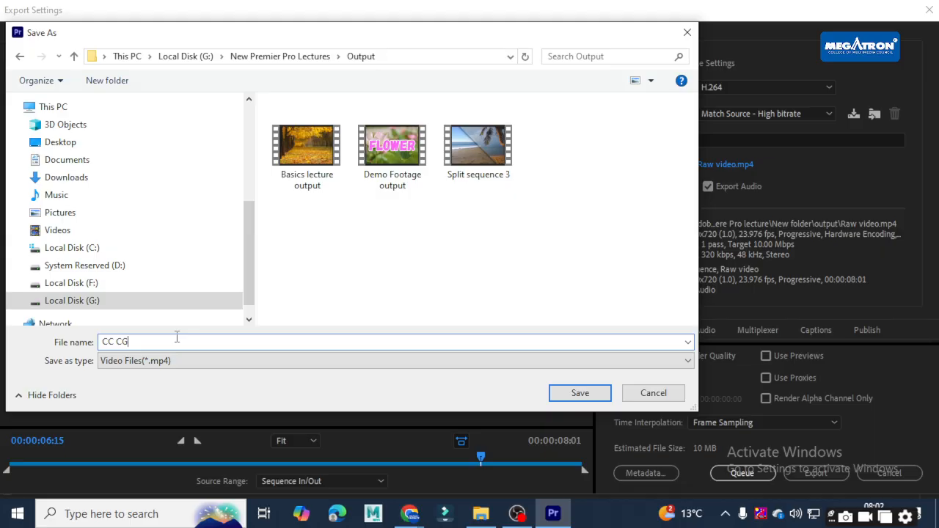
click(579, 394)
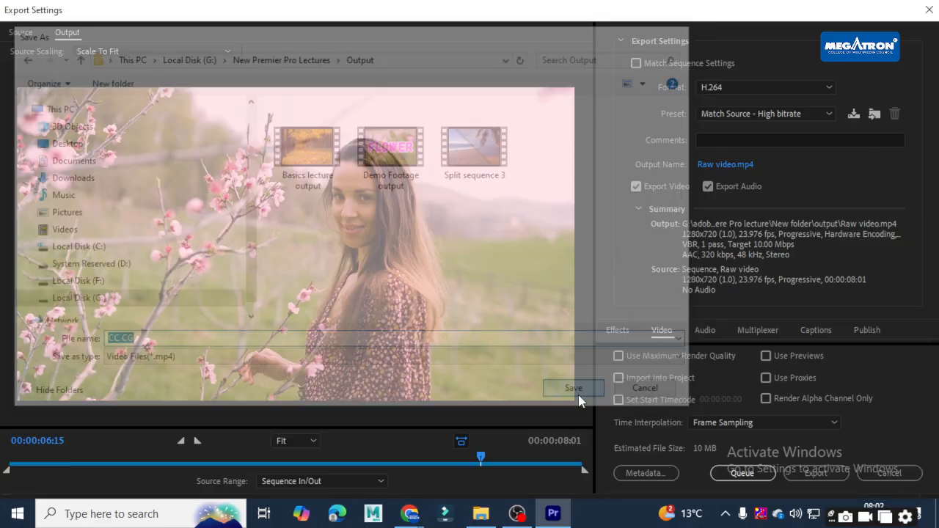
Switch to the Google Meet call in Chrome and check its participant list and in-call messages.
mouse_move(413, 515)
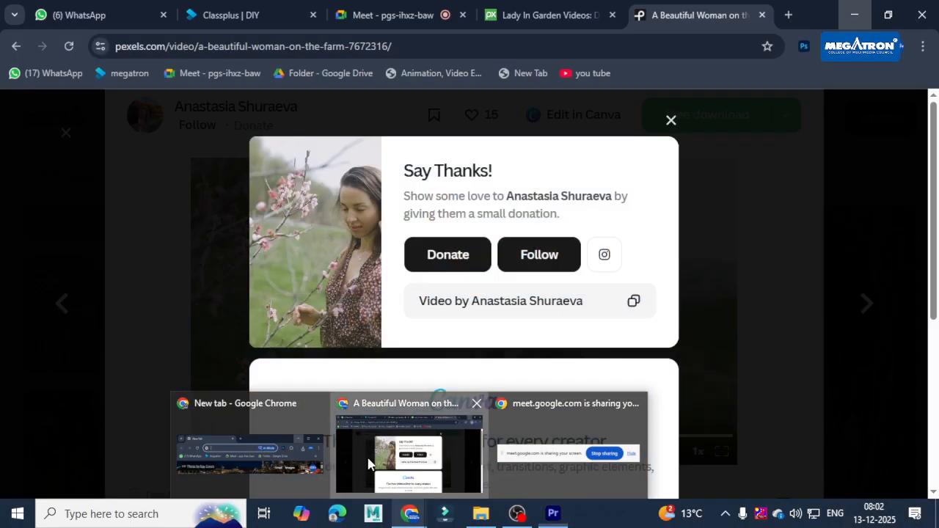
click(371, 463)
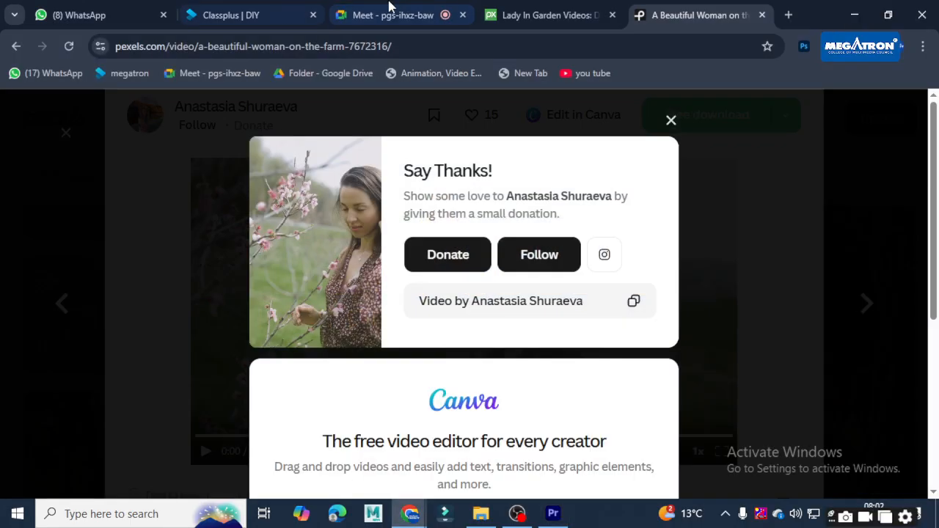
click(396, 12)
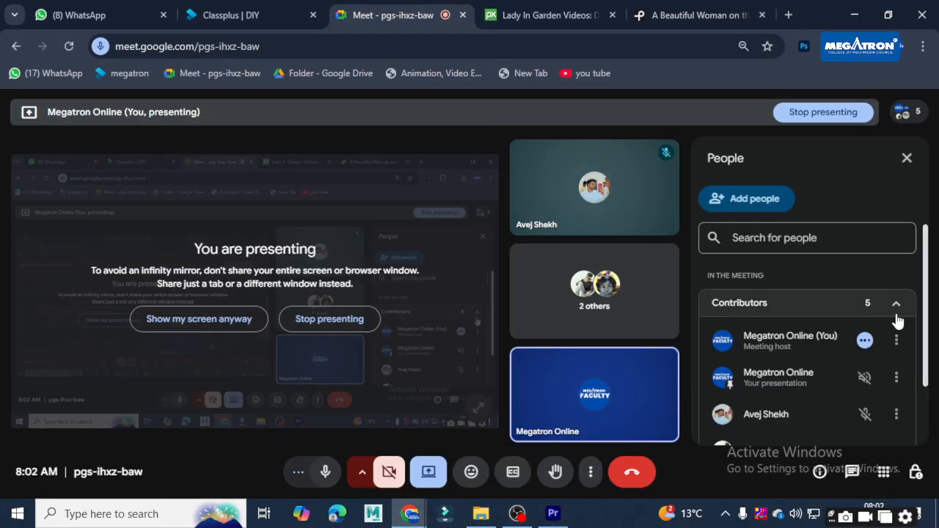
drag(926, 338, 938, 424)
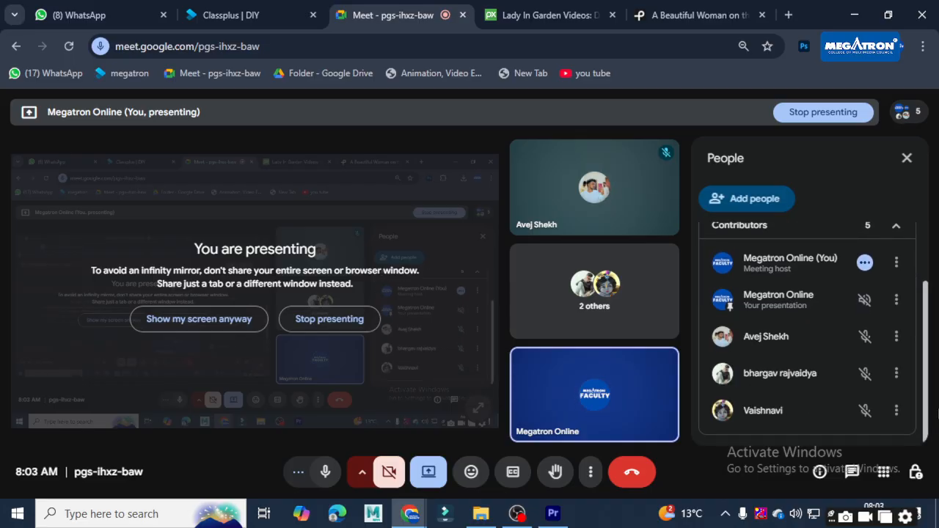
click(852, 483)
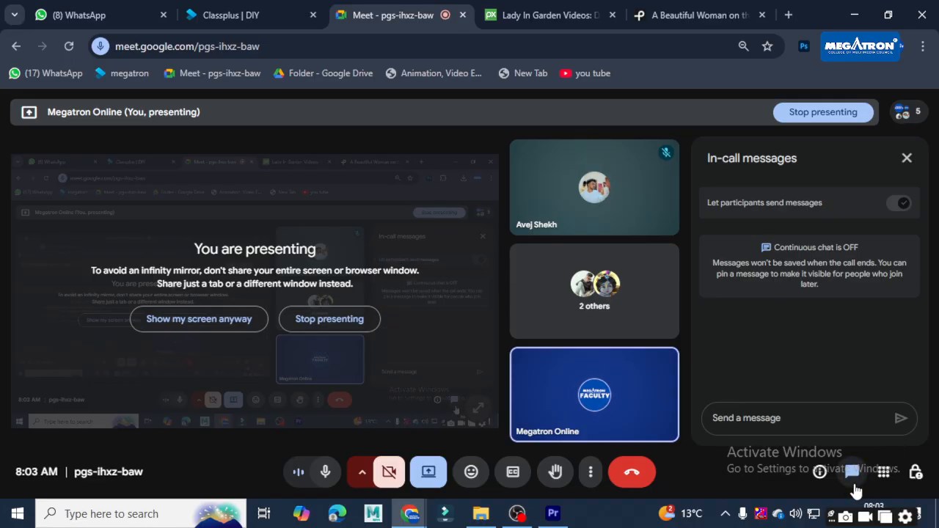
click(753, 418)
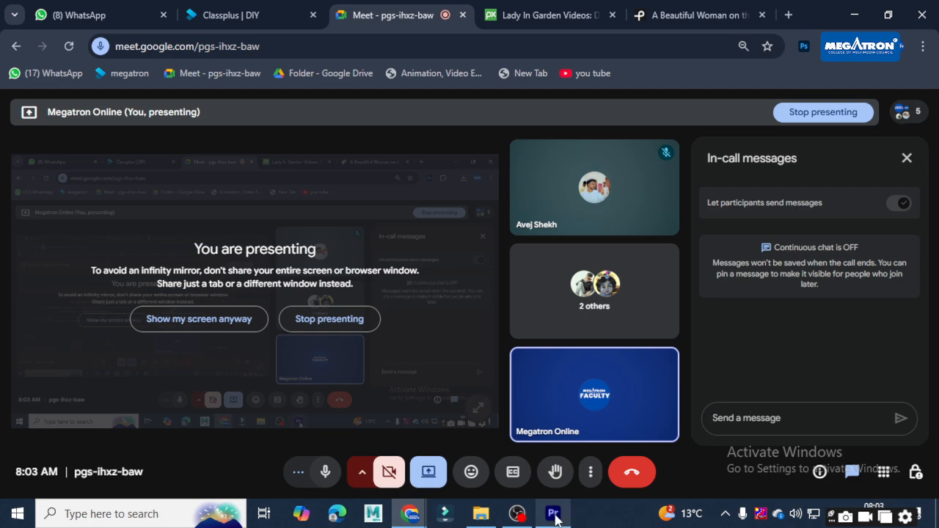
Return to Premiere Pro and export the sequence as H.264 with the Match Source - High bitrate preset.
click(530, 470)
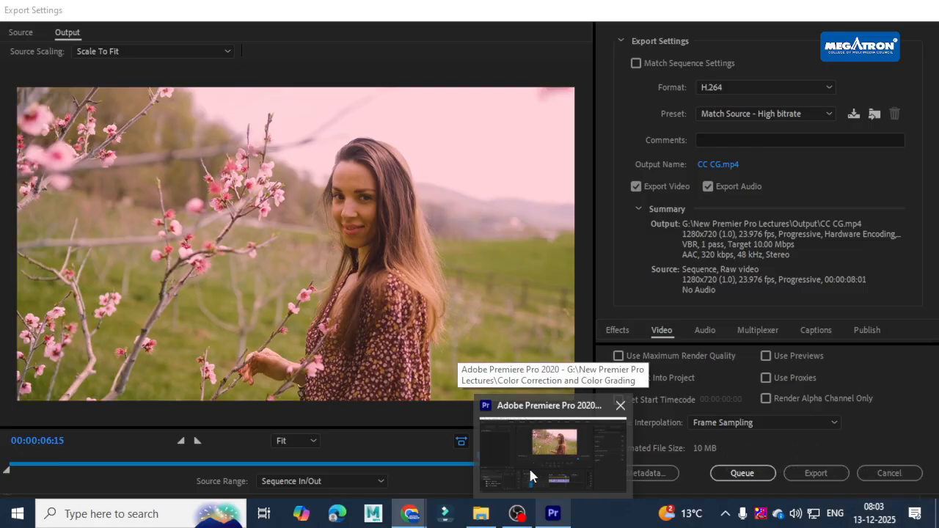
click(530, 474)
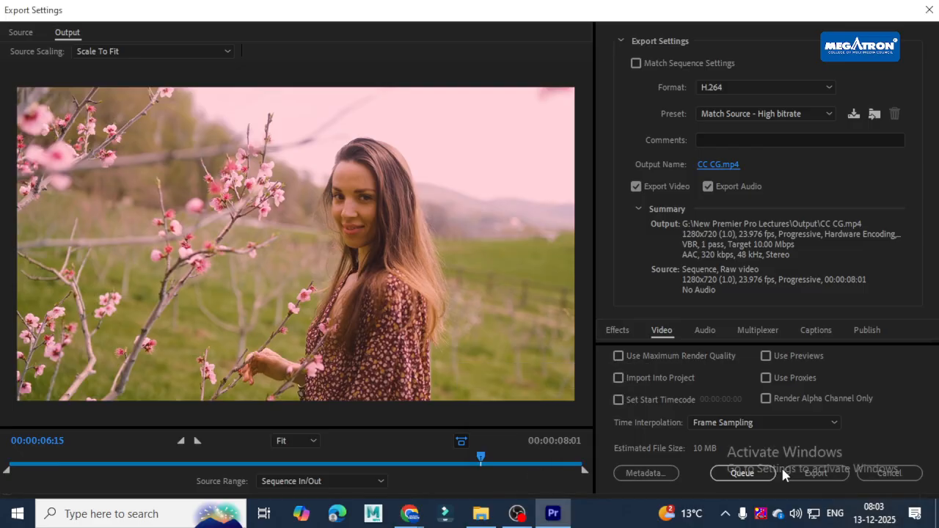
click(825, 473)
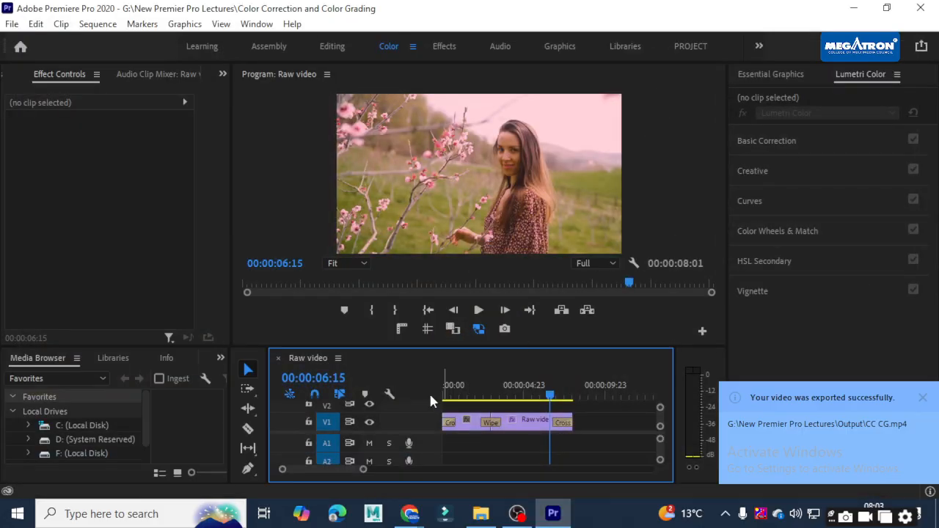
Switch to File Explorer, go to the New Premier Pro Lectures\Output folder and play the exported CC CG video.
mouse_move(481, 514)
click(479, 471)
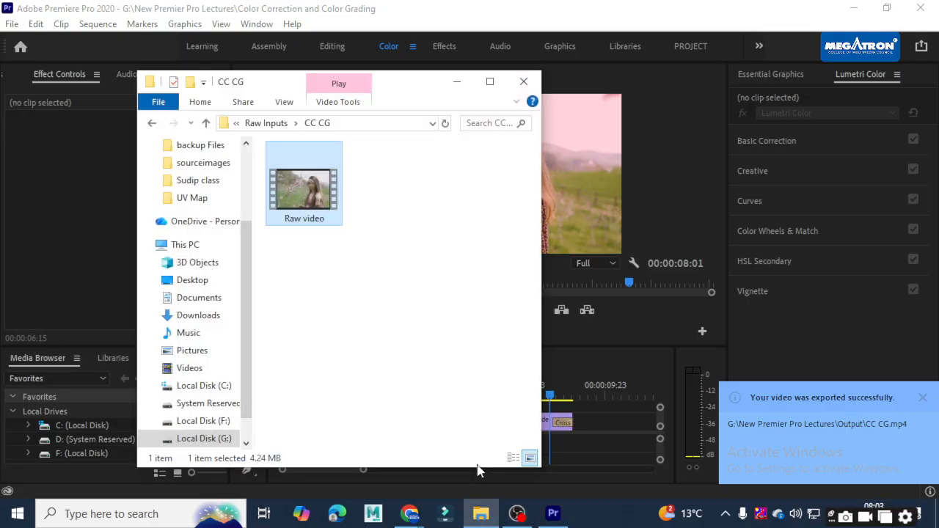
click(273, 123)
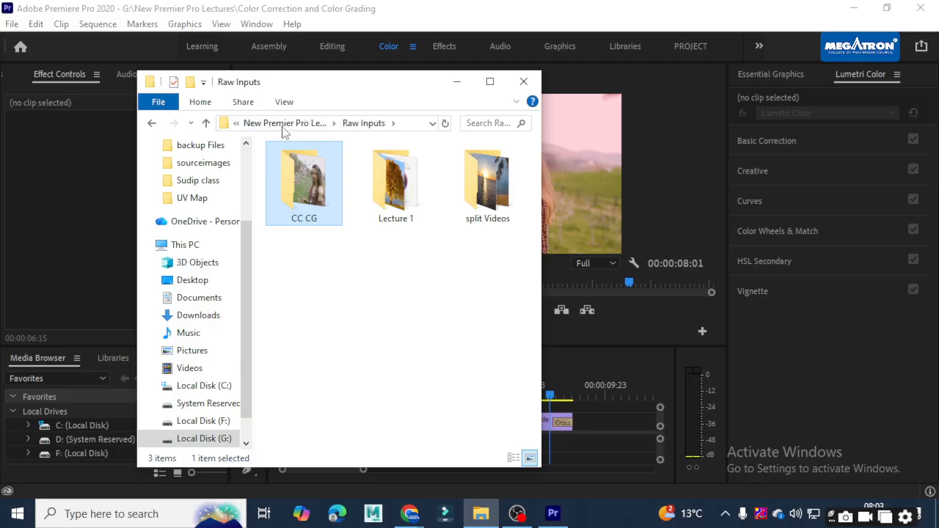
double_click(315, 185)
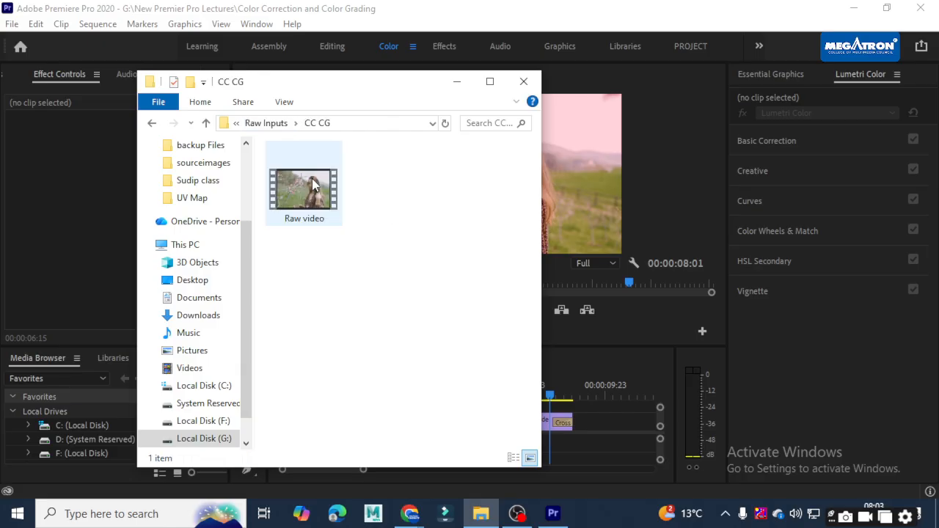
click(266, 123)
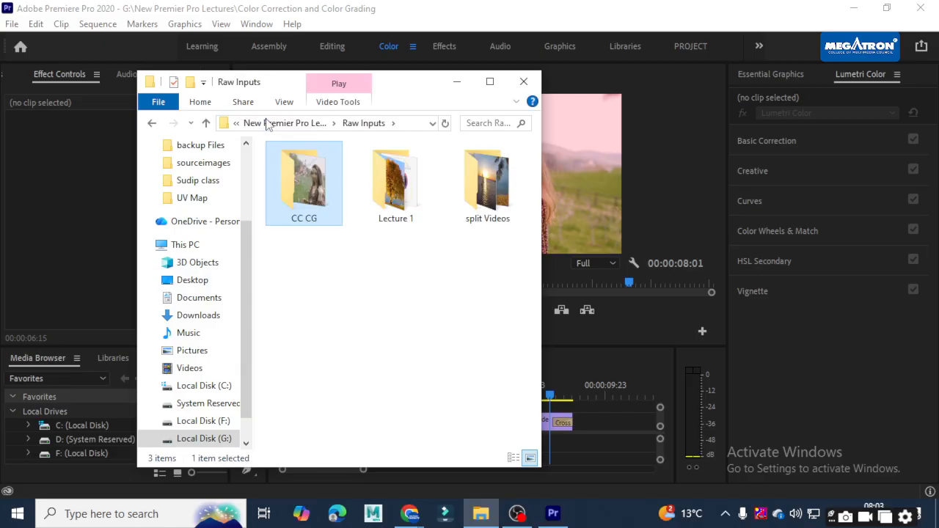
click(290, 122)
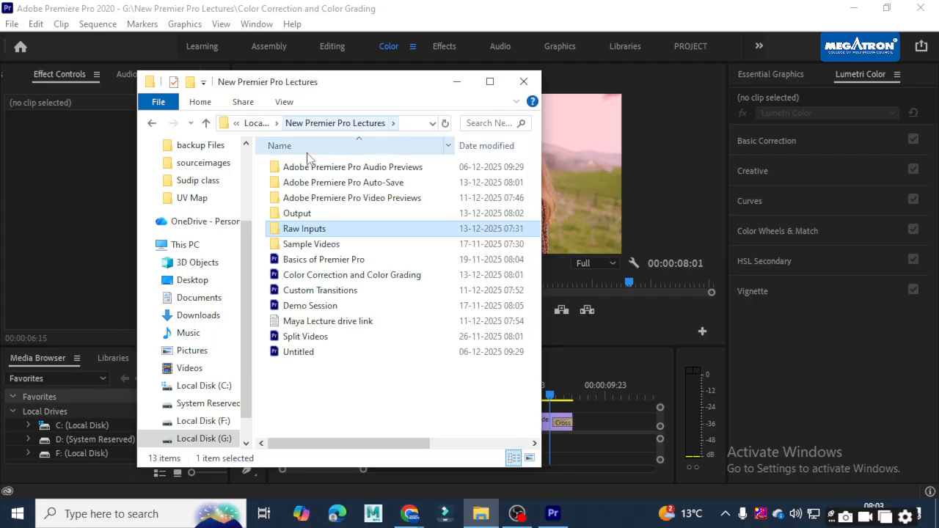
double_click(323, 214)
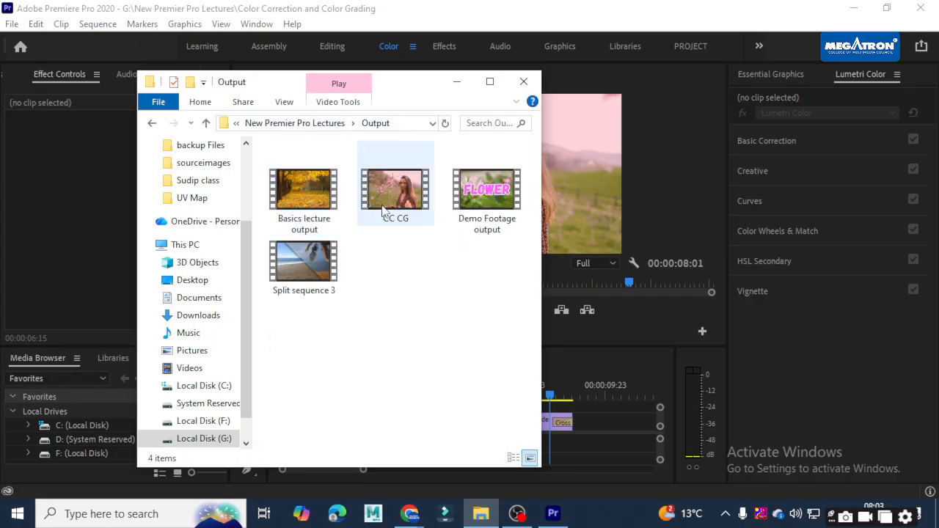
click(395, 186)
double_click(395, 186)
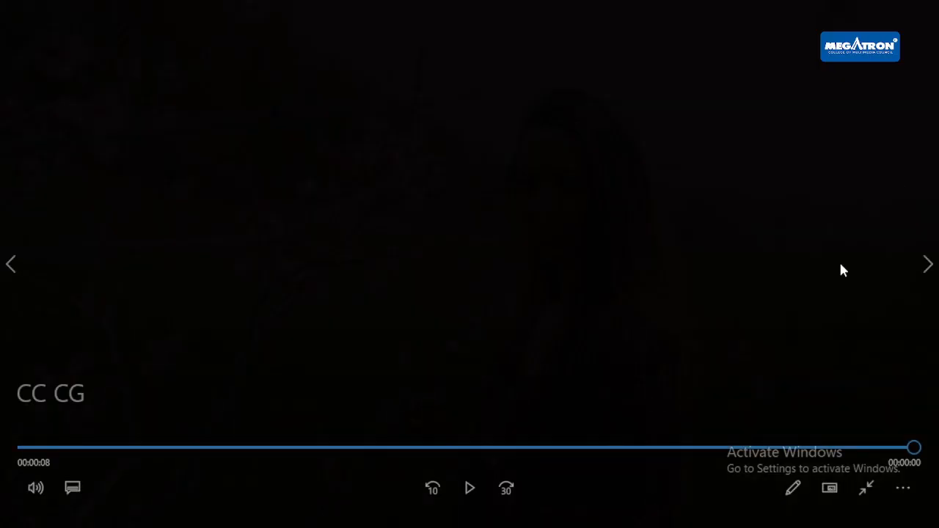
Replay and scrub through the CC CG video to review the before-and-after wipe, and return to Premiere Pro.
click(479, 496)
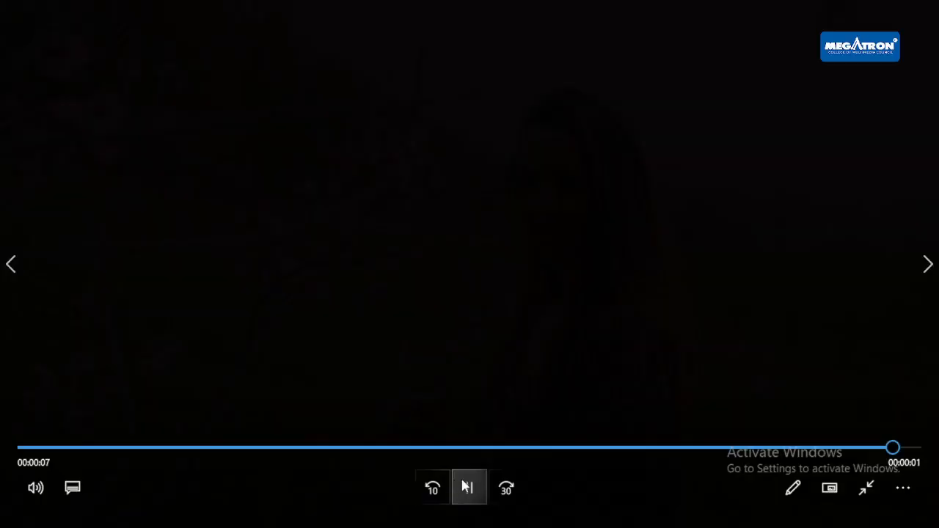
click(475, 448)
drag(476, 454, 374, 448)
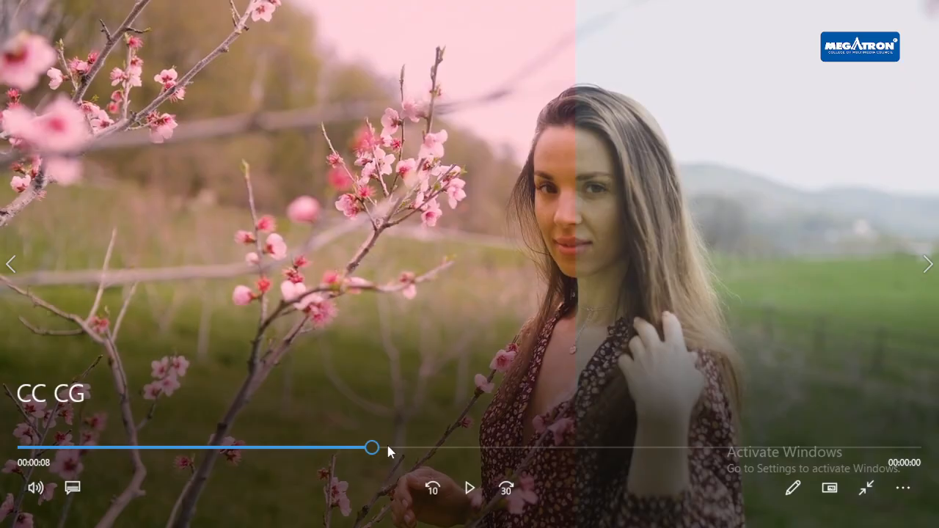
mouse_move(380, 449)
mouse_down()
mouse_move(433, 446)
mouse_move(381, 447)
mouse_move(372, 433)
mouse_up()
drag(374, 448, 906, 438)
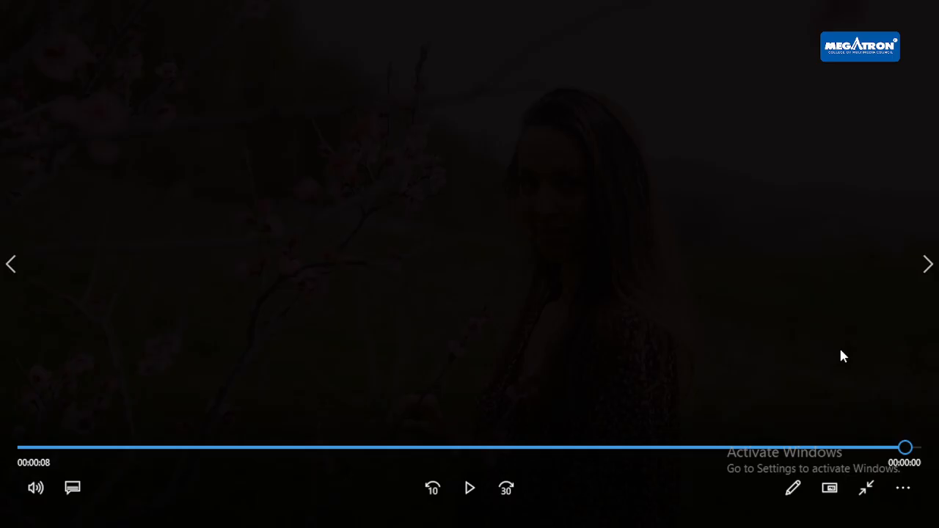
click(868, 489)
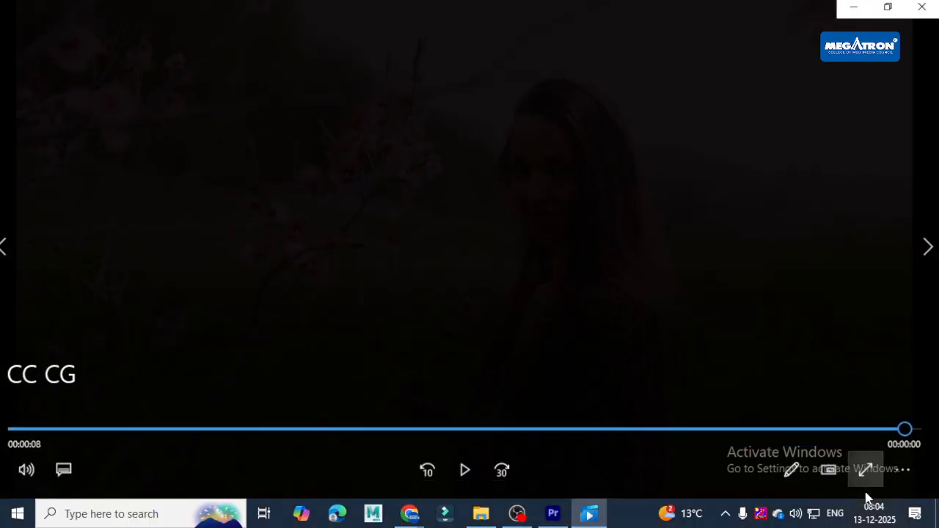
click(924, 21)
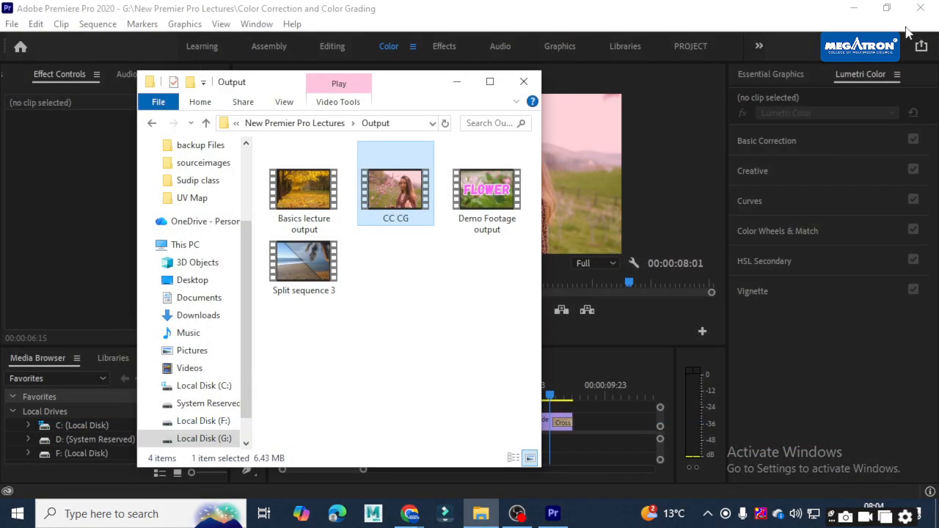
click(456, 81)
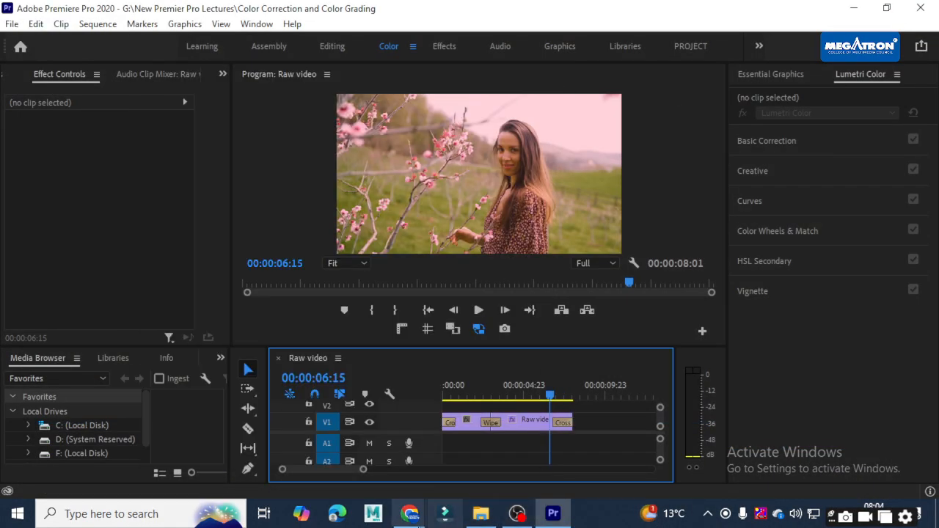
Switch to the Google Meet call in Chrome to read the in-call messages, and return to Premiere Pro.
mouse_move(410, 513)
click(361, 465)
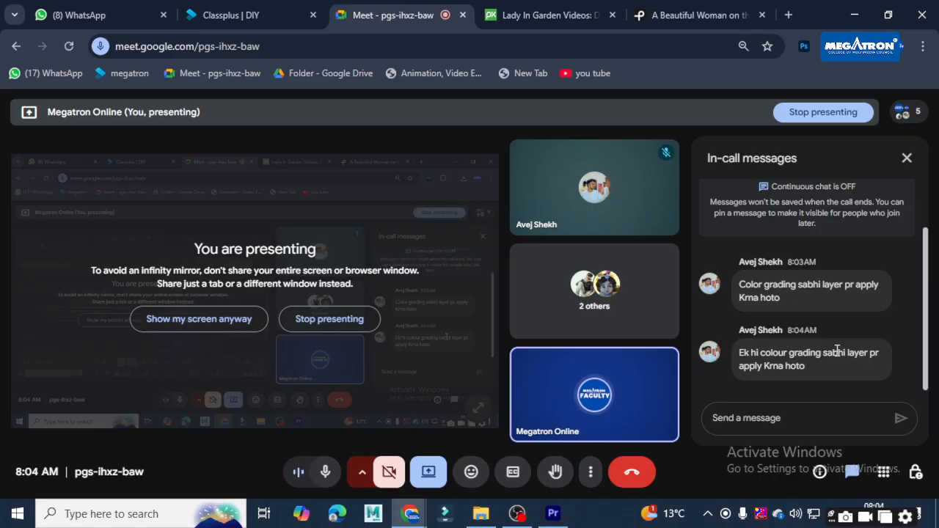
click(855, 14)
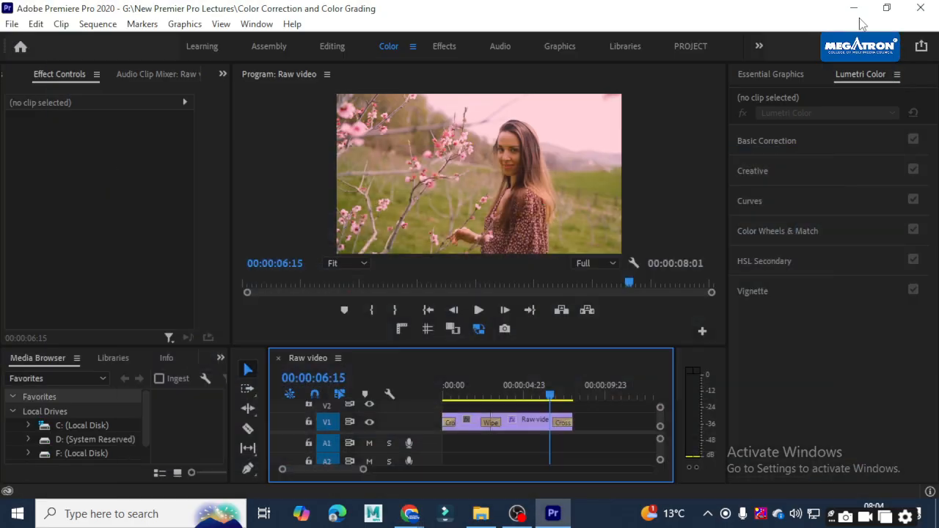
Copy the Lumetri Color effect from the graded second clip on V1 and make the timeline area taller.
drag(551, 395, 439, 389)
scroll(46, 233, down, 6)
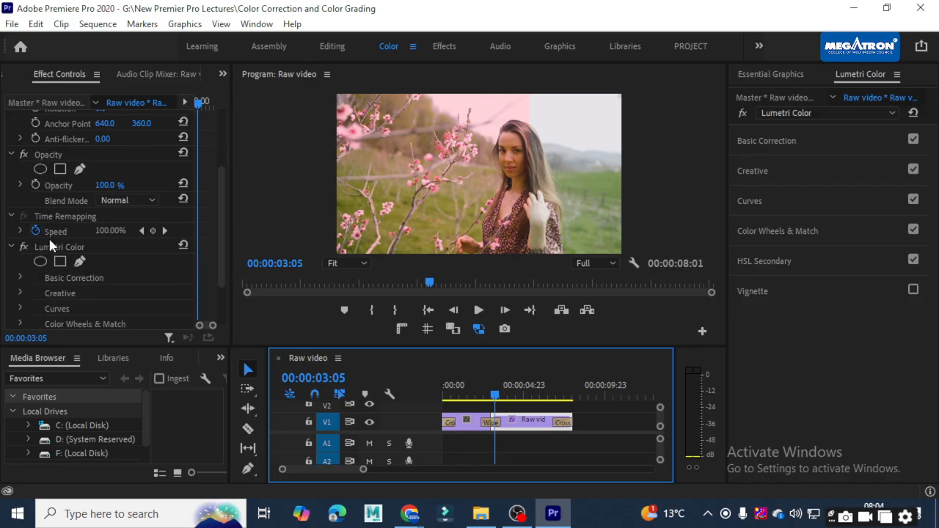
right_click(59, 217)
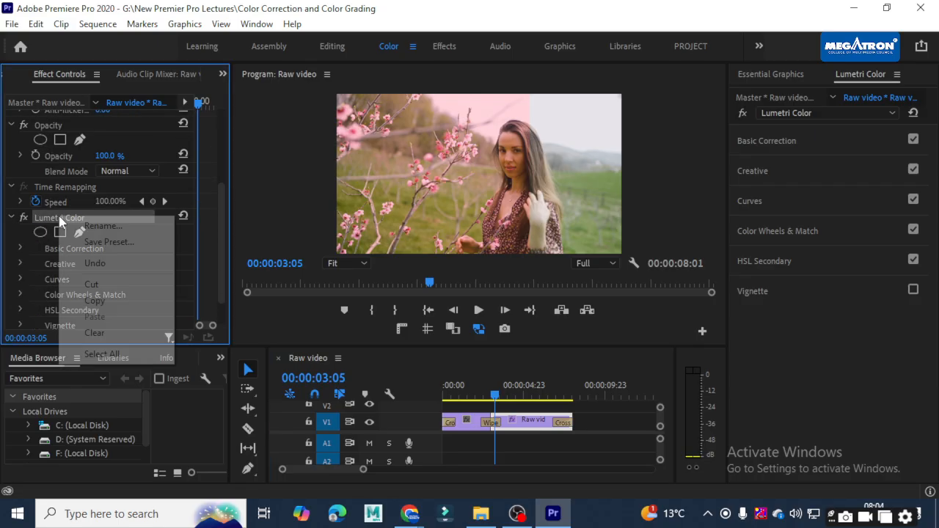
click(118, 301)
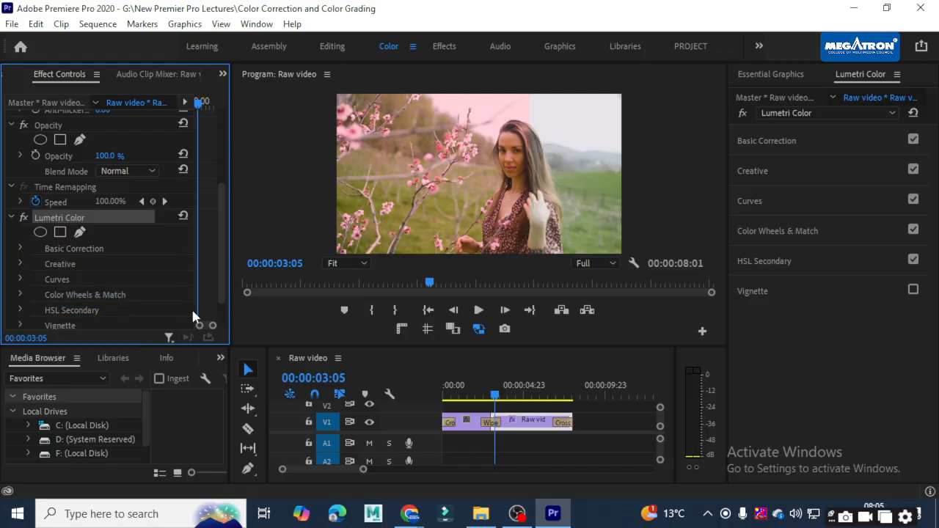
drag(492, 349, 492, 308)
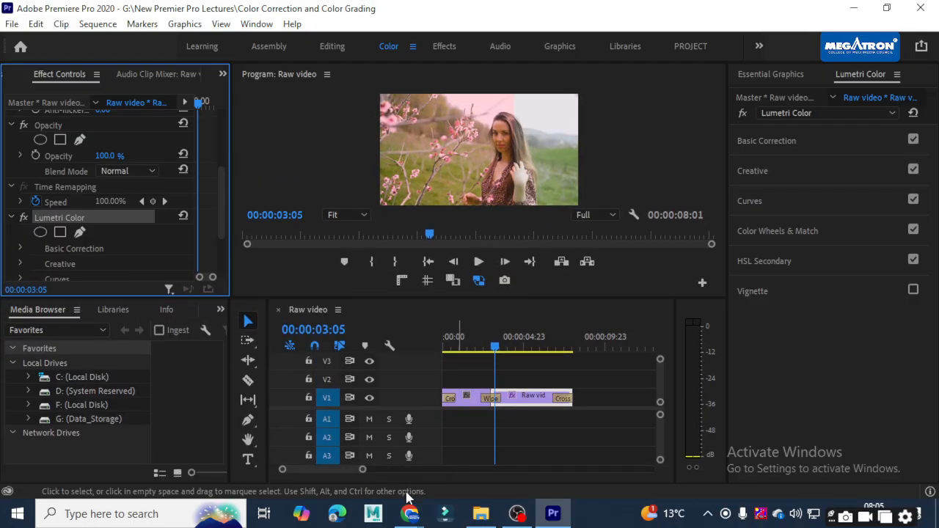
Switch to File Explorer, find clip V4 in the Raw Inputs\split Videos folder and select it, and return to Premiere Pro.
click(481, 514)
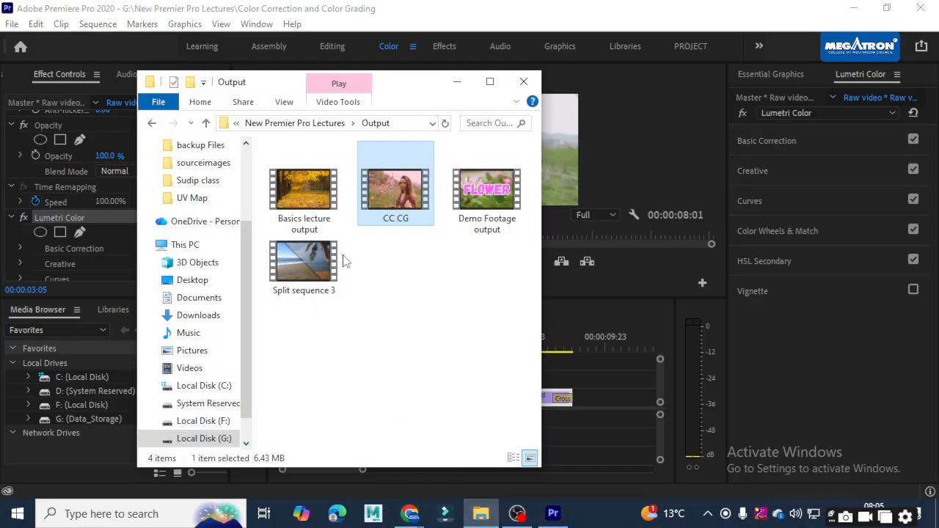
click(323, 125)
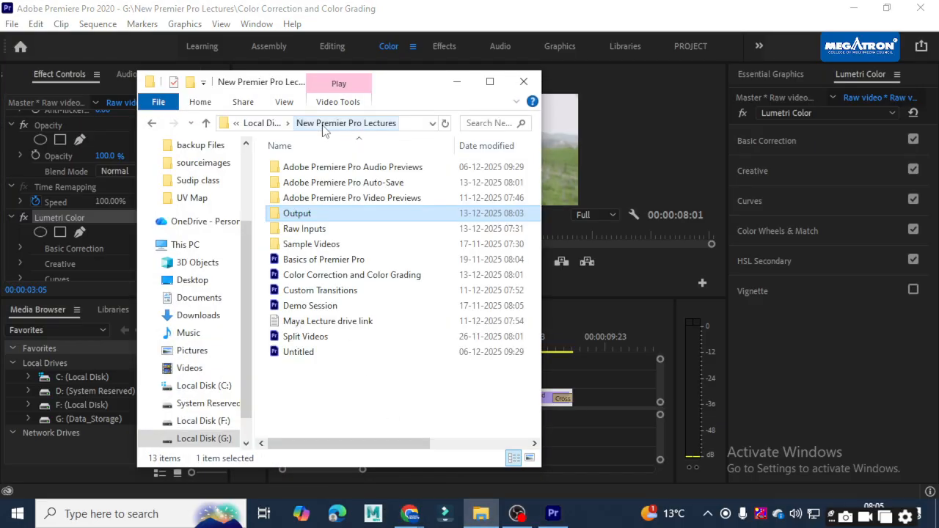
double_click(327, 230)
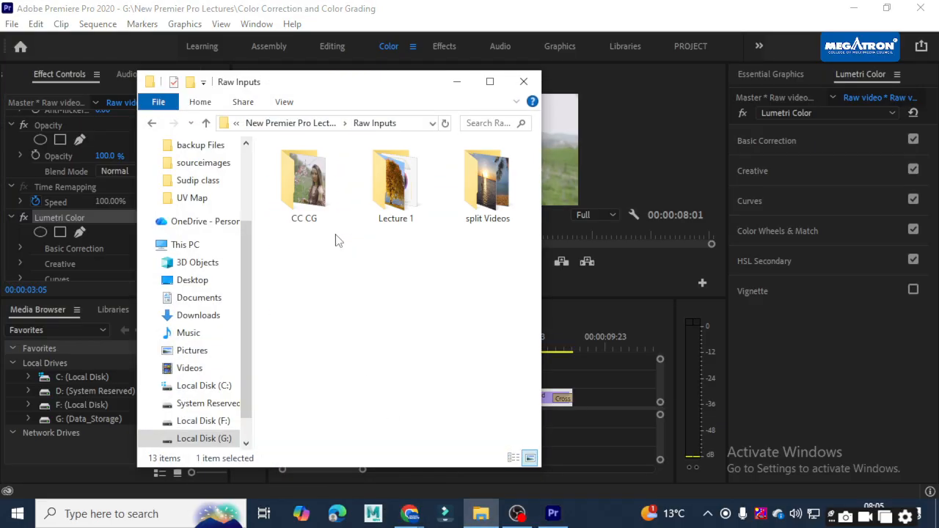
double_click(393, 192)
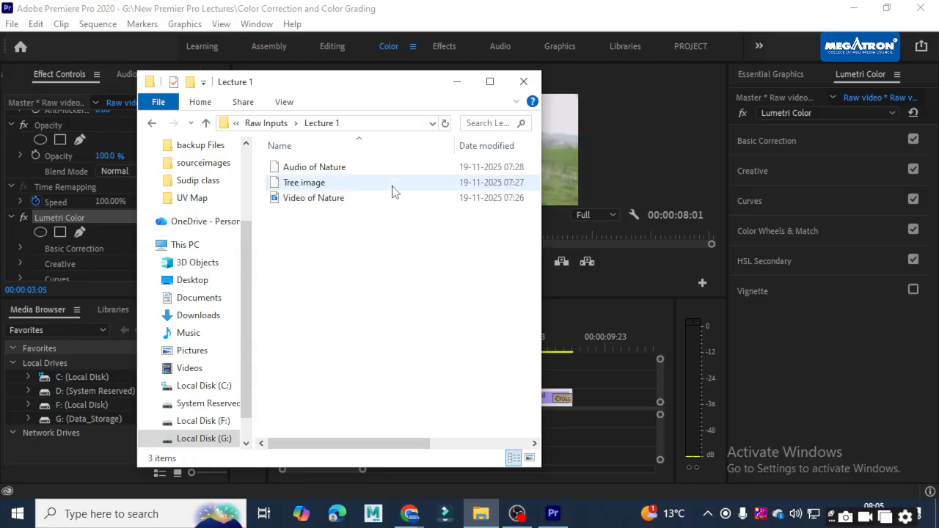
click(269, 122)
click(453, 198)
double_click(452, 199)
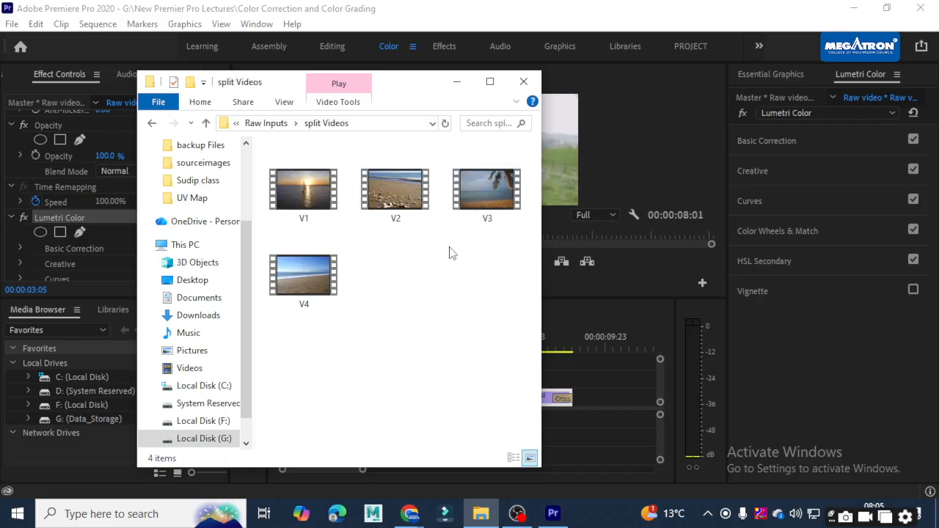
click(304, 277)
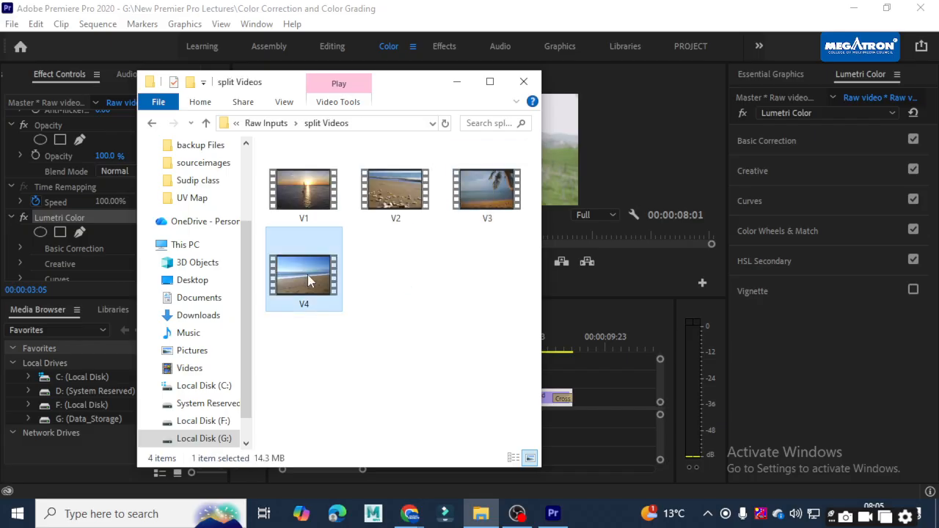
click(457, 82)
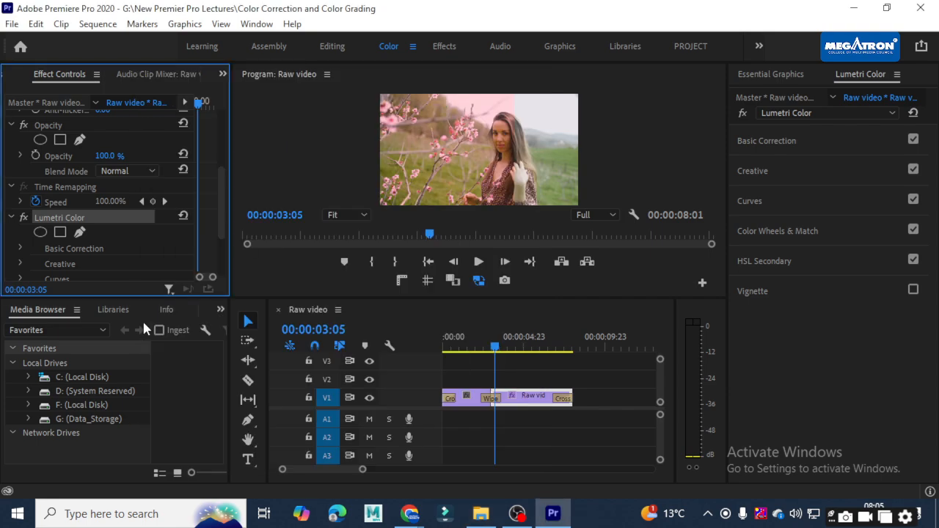
Switch to the Effects workspace so that the project's media bin is available.
scroll(107, 312, down, 5)
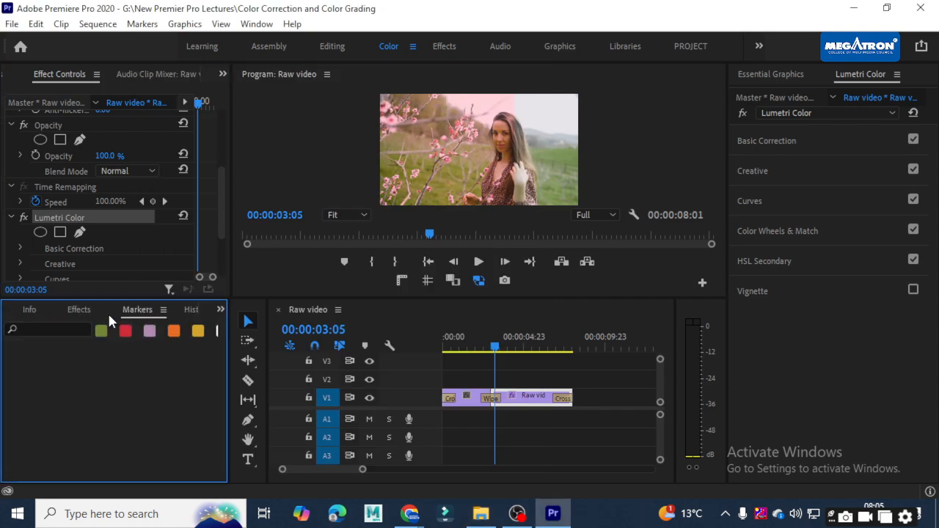
scroll(108, 312, up, 5)
scroll(108, 312, down, 4)
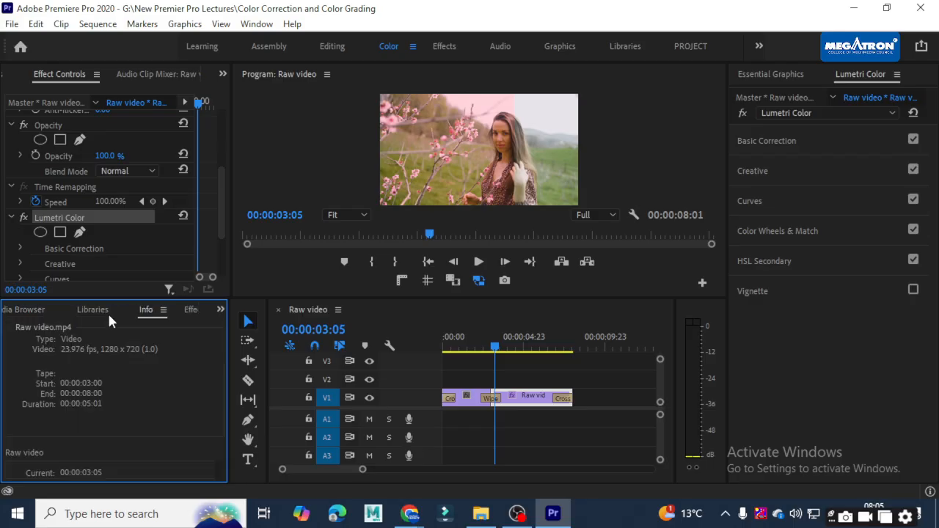
scroll(108, 312, down, 1)
scroll(107, 311, up, 1)
scroll(107, 311, down, 1)
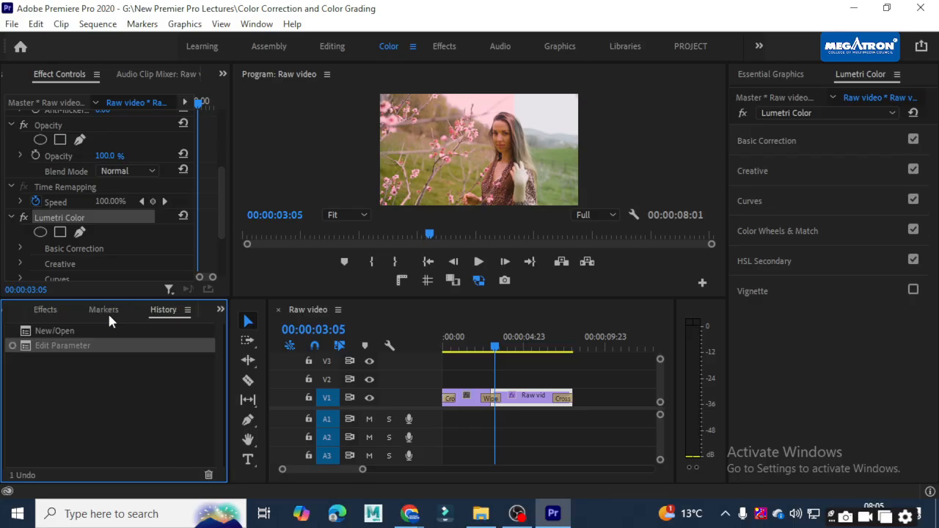
click(445, 46)
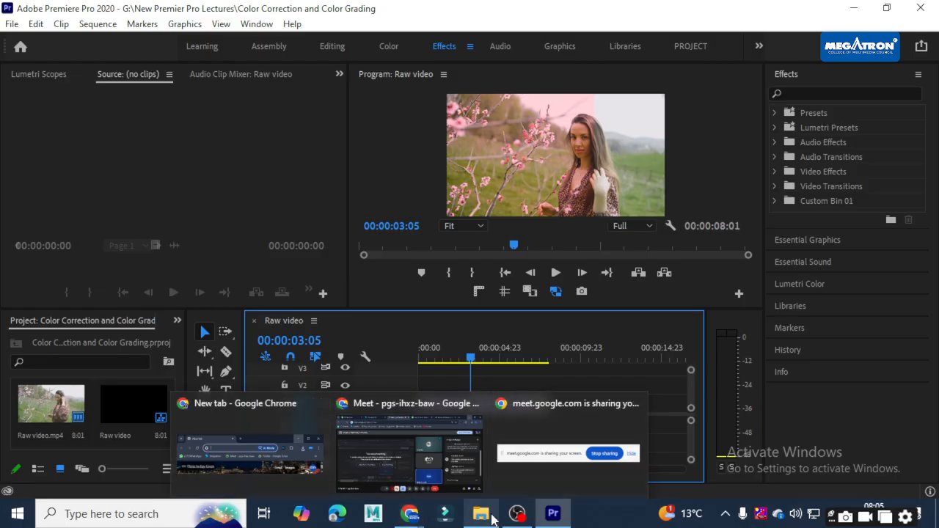
Import the V4 video from the split Videos folder into the Color Correction and Color Grading project.
mouse_move(481, 513)
click(477, 489)
drag(341, 272, 93, 433)
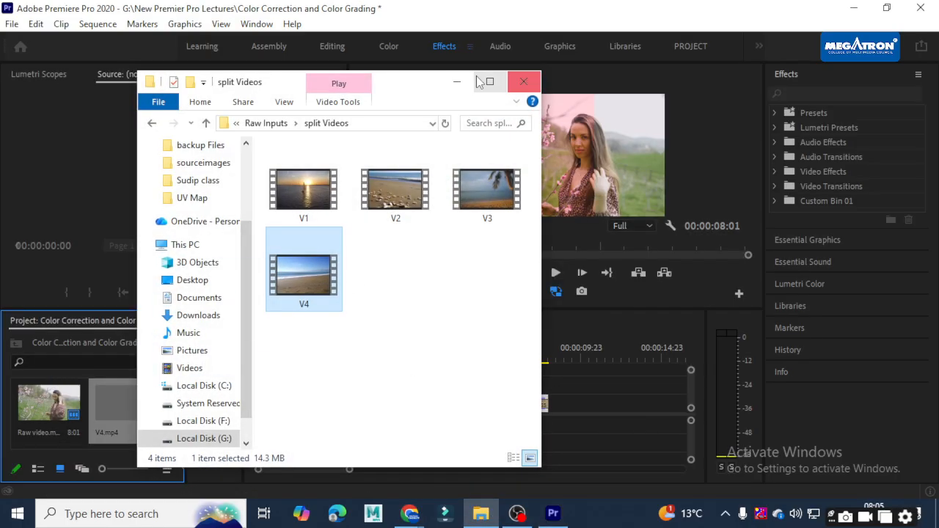
click(454, 82)
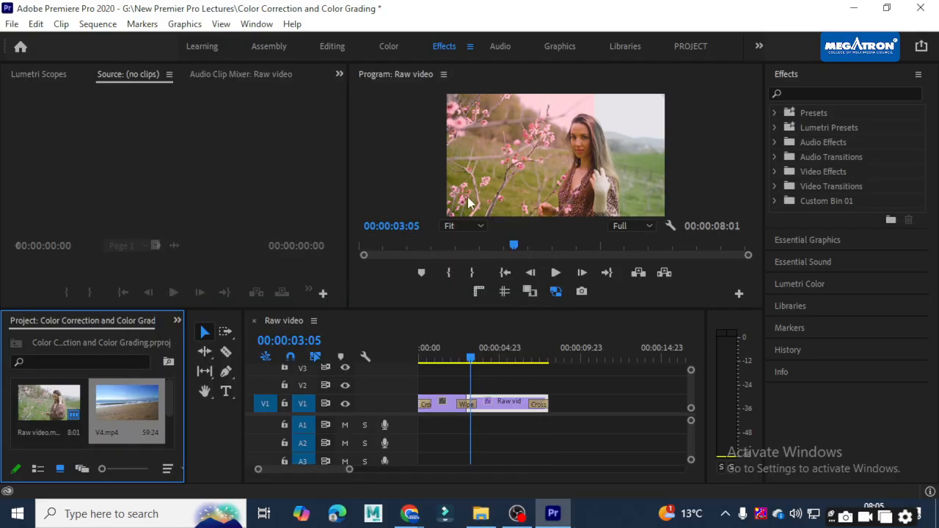
Open V4.mp4 in the Source monitor and mark its Out point at 00:00:06:00.
double_click(124, 407)
drag(154, 268, 43, 270)
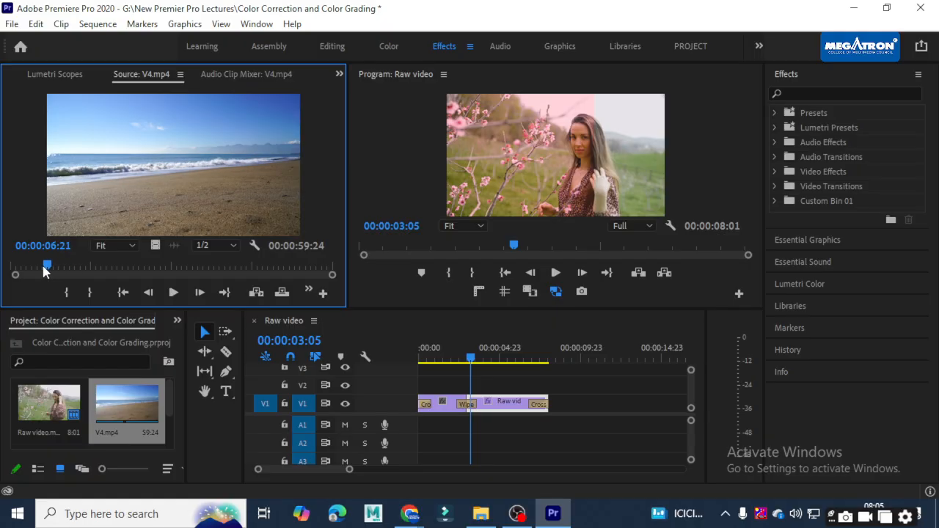
key(shift+Left)
key(shift+Left)
key(shift+Left)
key(shift+Left)
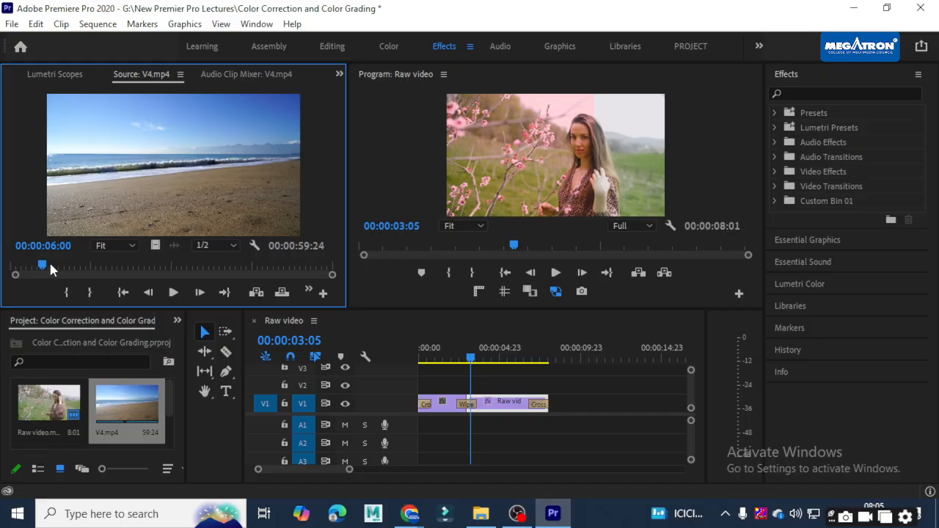
key(o)
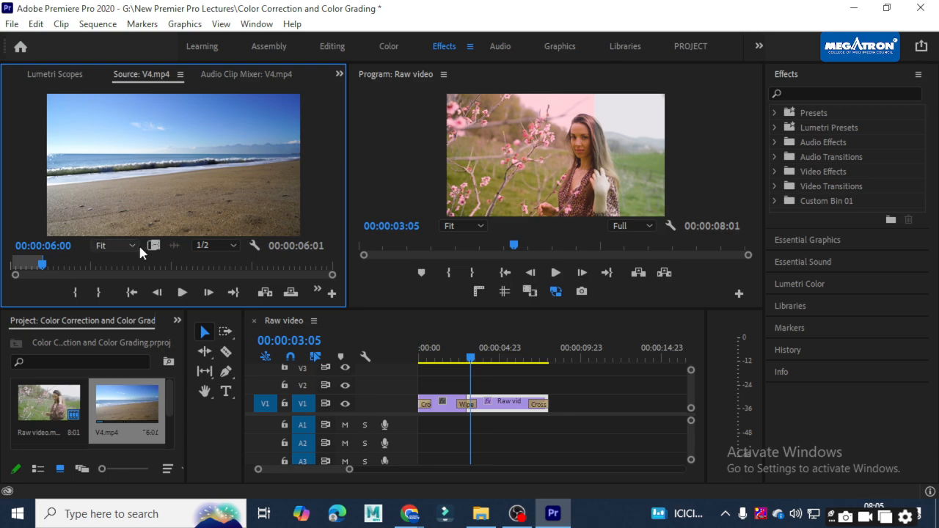
Place only the video of V4.mp4 on track V2 at the sequence start and show the frame at 00:00:01:16.
drag(154, 246, 408, 389)
drag(471, 360, 445, 361)
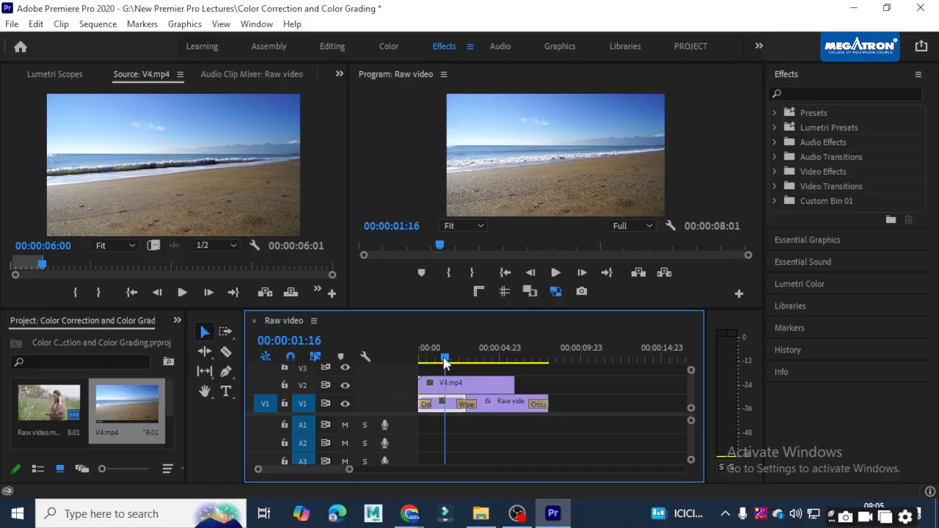
Switch to the Color workspace and copy the Lumetri Color effect from the second, graded Raw video clip on V1.
click(388, 44)
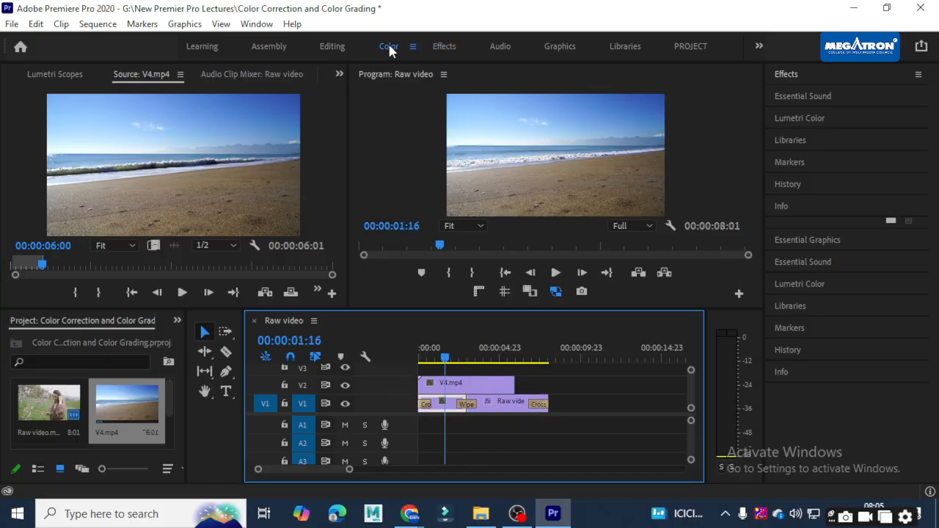
click(544, 400)
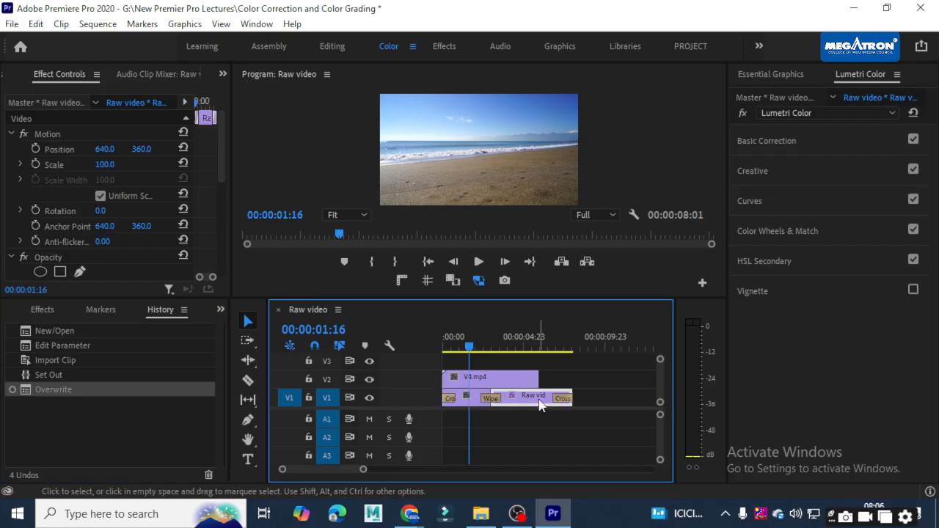
drag(226, 165, 202, 232)
right_click(42, 157)
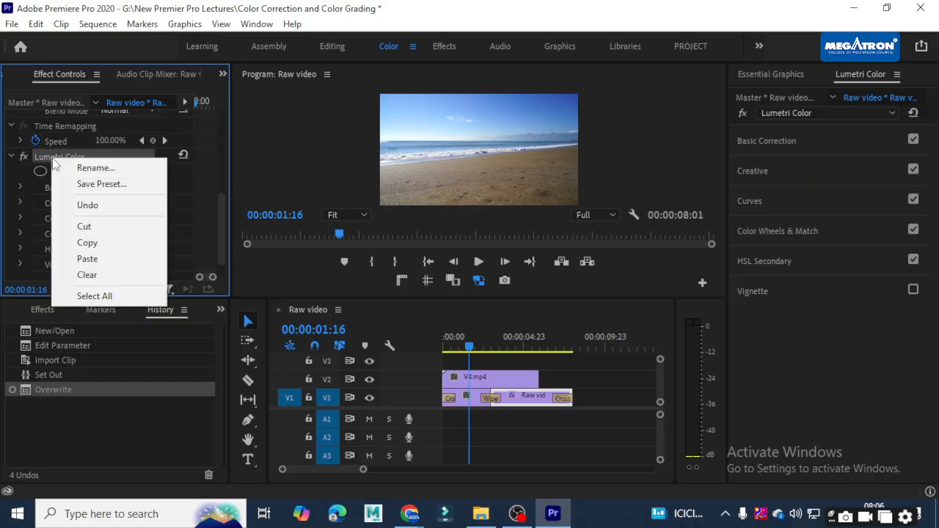
click(108, 246)
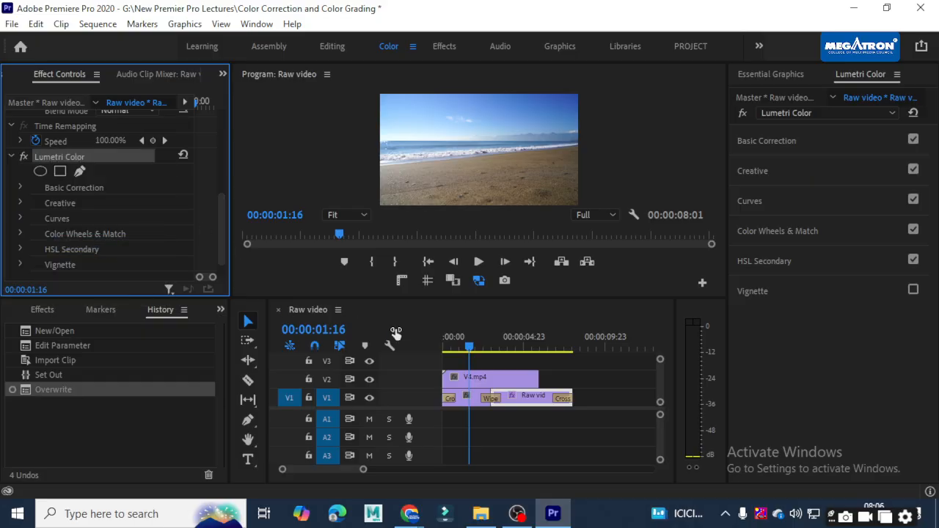
Paste the copied Lumetri Color effect onto the V4.mp4 clip on track V2.
click(507, 379)
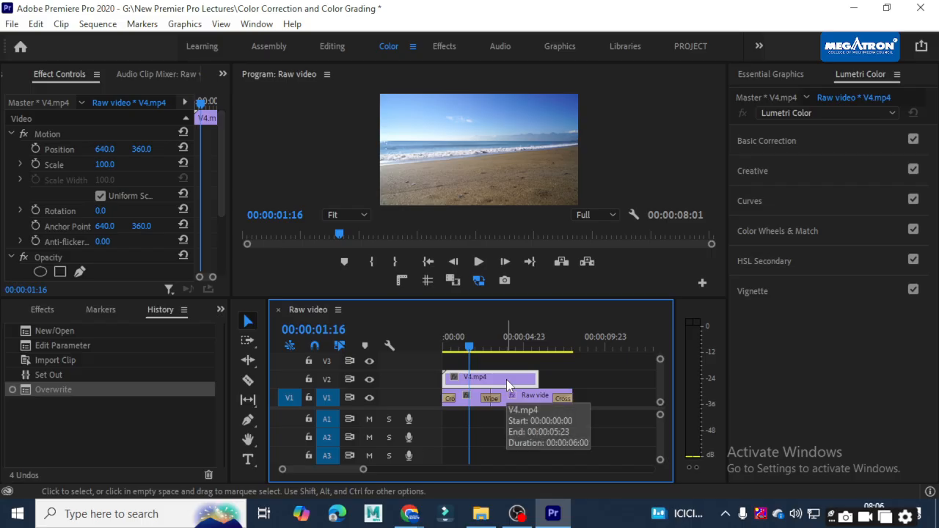
scroll(136, 215, down, 5)
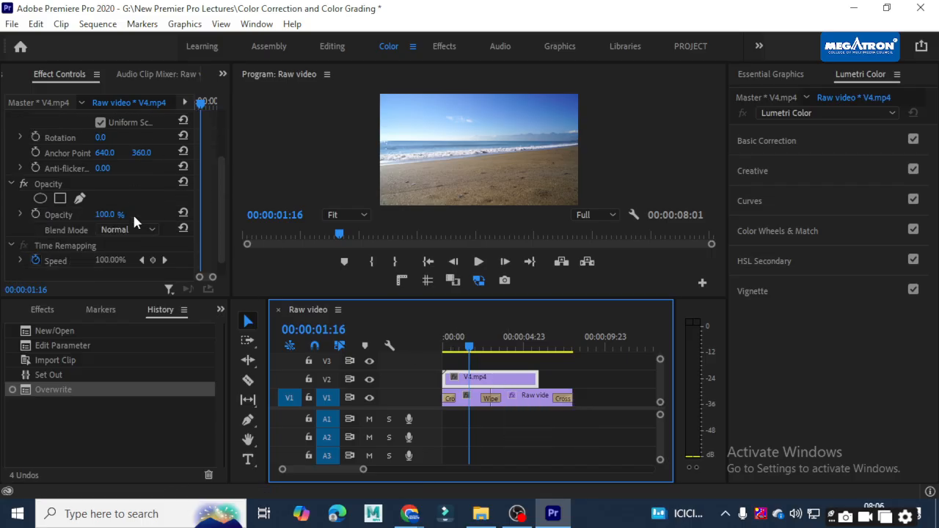
right_click(79, 261)
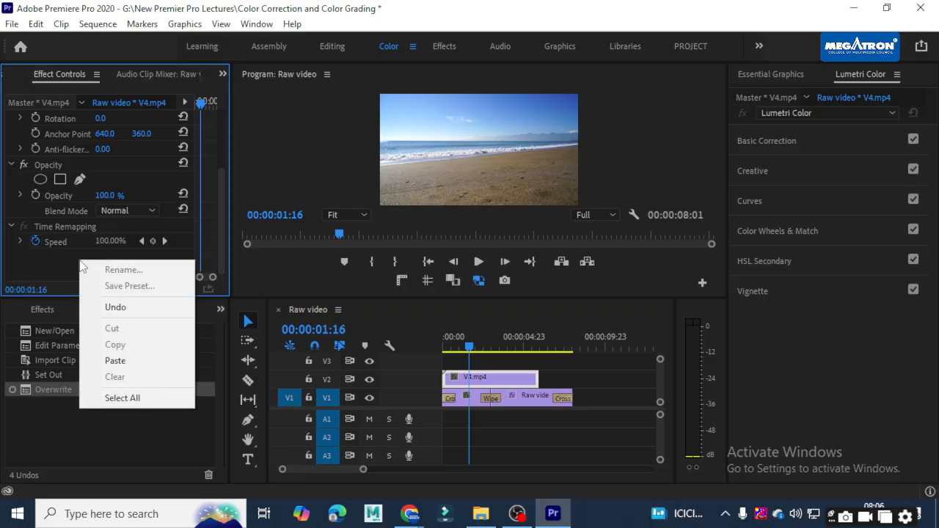
click(148, 361)
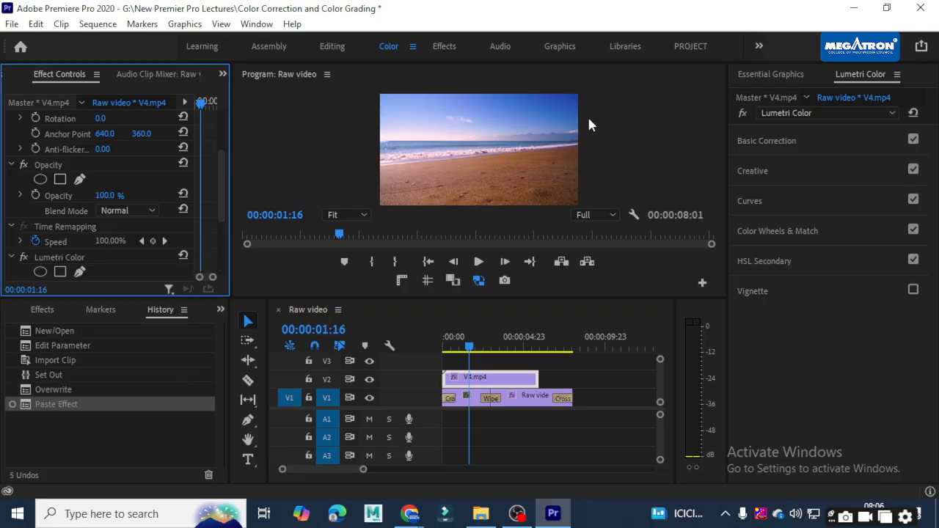
Toggle the pasted Lumetri Color effect on V4.mp4 off and on to compare the beach shot before and after grading.
scroll(82, 248, down, 3)
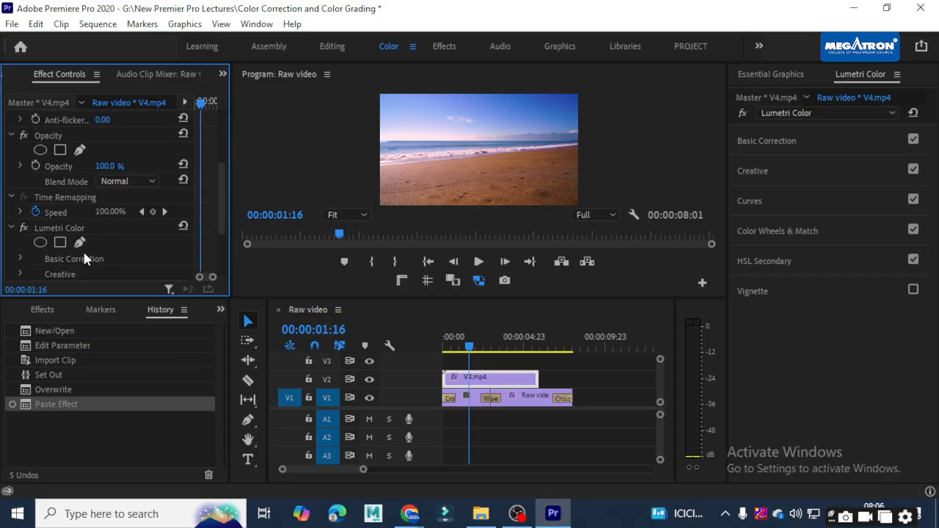
click(24, 198)
click(24, 199)
click(24, 198)
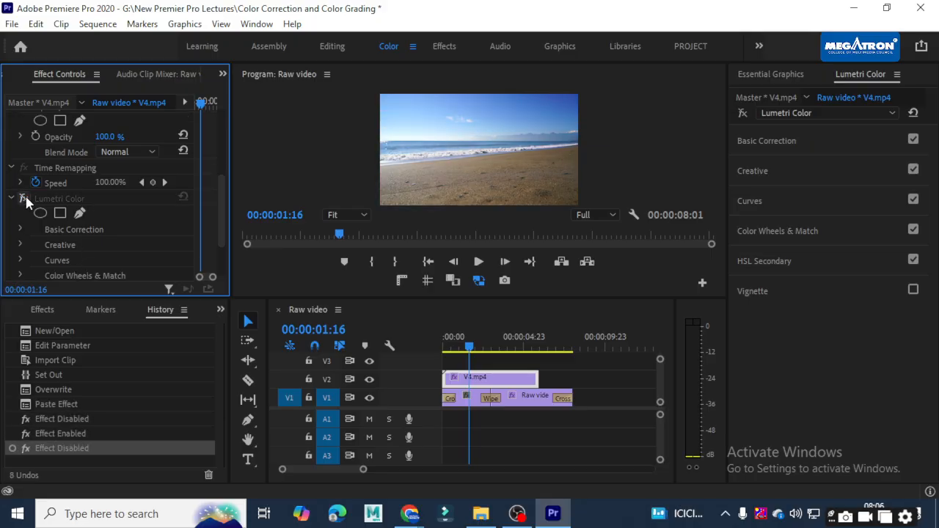
click(23, 198)
click(24, 198)
click(24, 198)
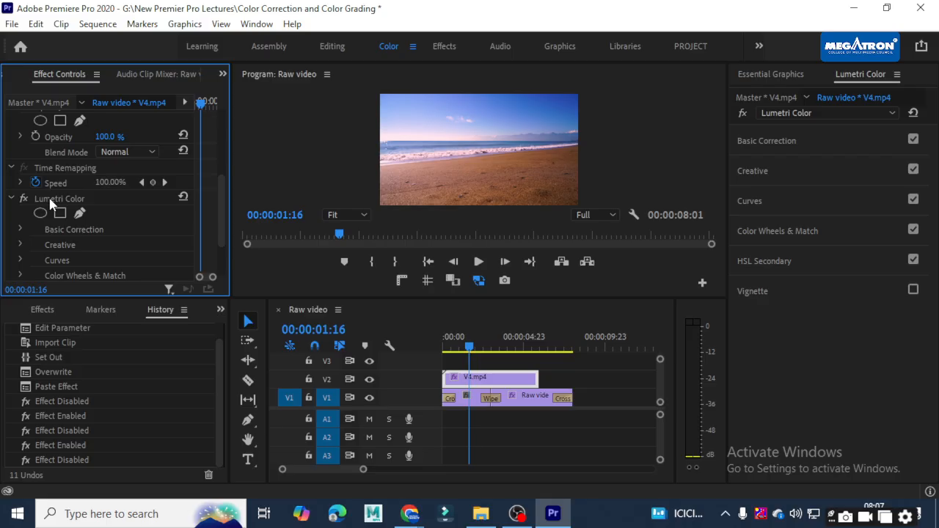
Check the Basic Correction settings of the graded Raw video clip, and remove the Lumetri Color effect from V4.mp4.
click(518, 397)
click(767, 140)
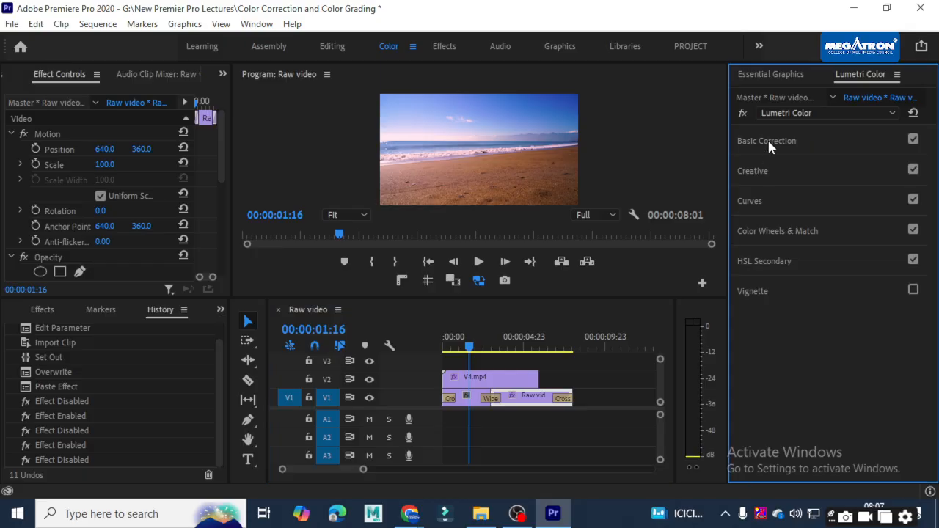
click(768, 139)
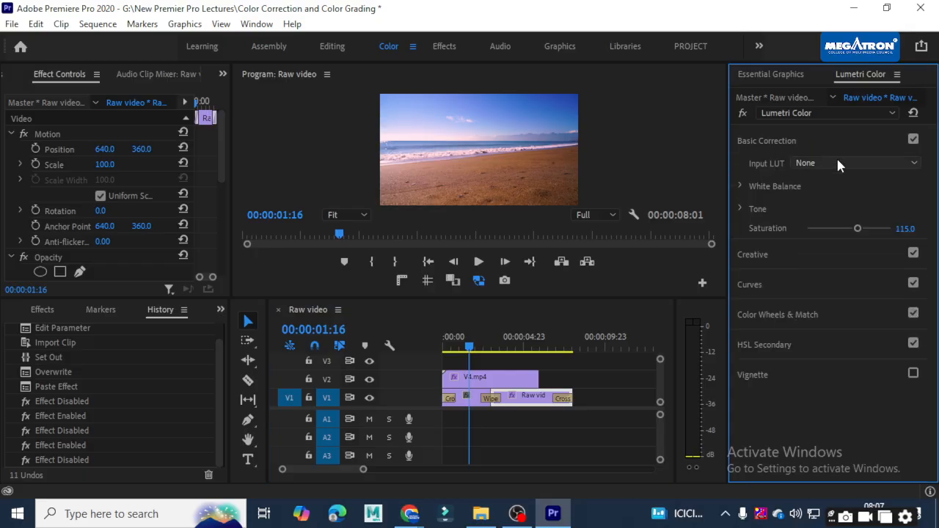
click(490, 380)
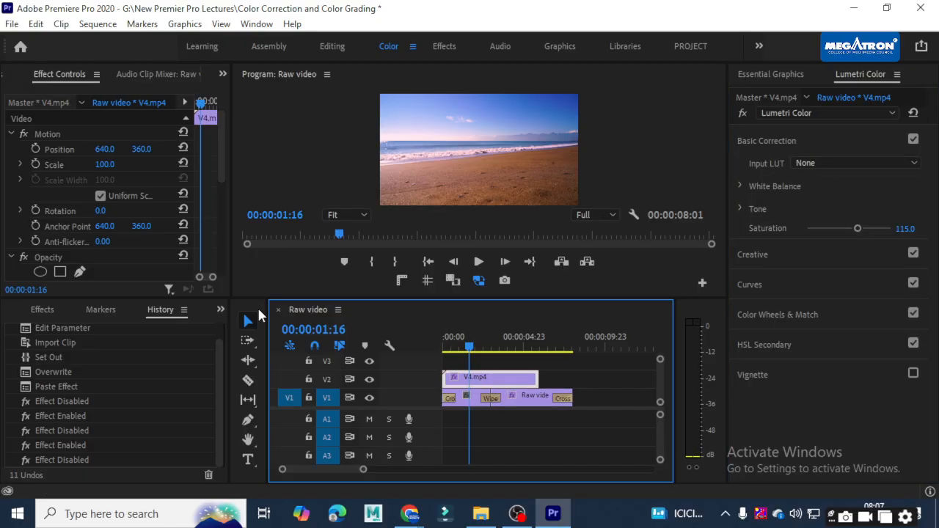
scroll(108, 237, down, 3)
scroll(107, 245, down, 2)
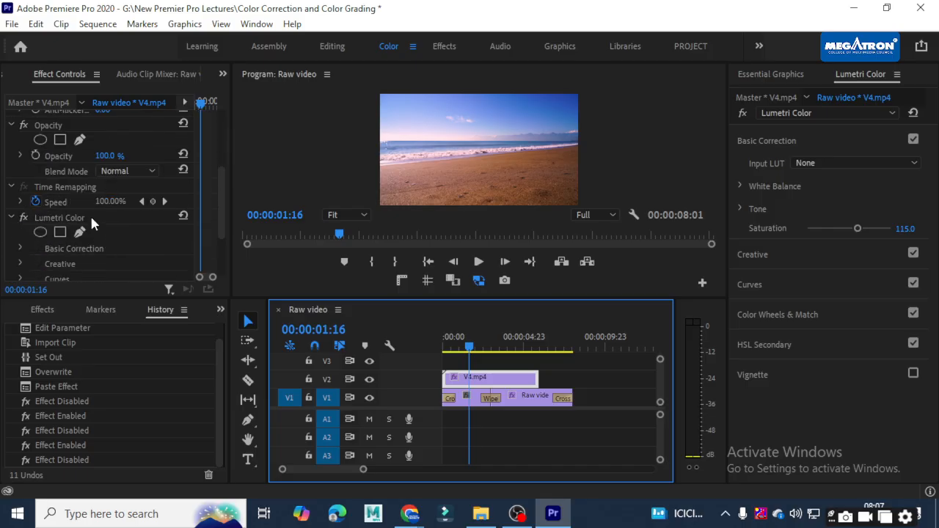
click(90, 218)
key(Delete)
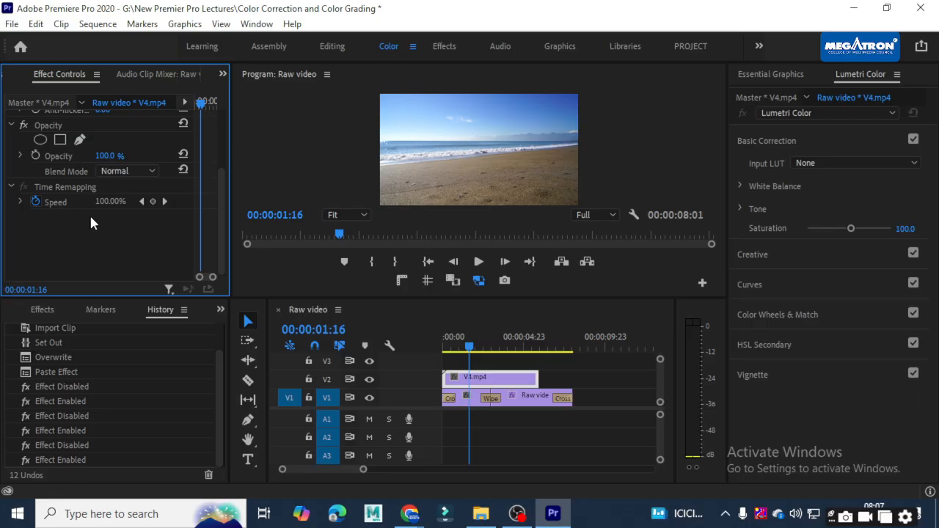
Try the input LUTs D-21_delogC_EI0200_B1, AMIRA_Default_LogC2Rec709, AlexaV3_K1S1_LogC2Video_DCIP3_EE and Phantom_Rec709_Gamma on V4.mp4, and set the Input LUT back to None.
click(892, 163)
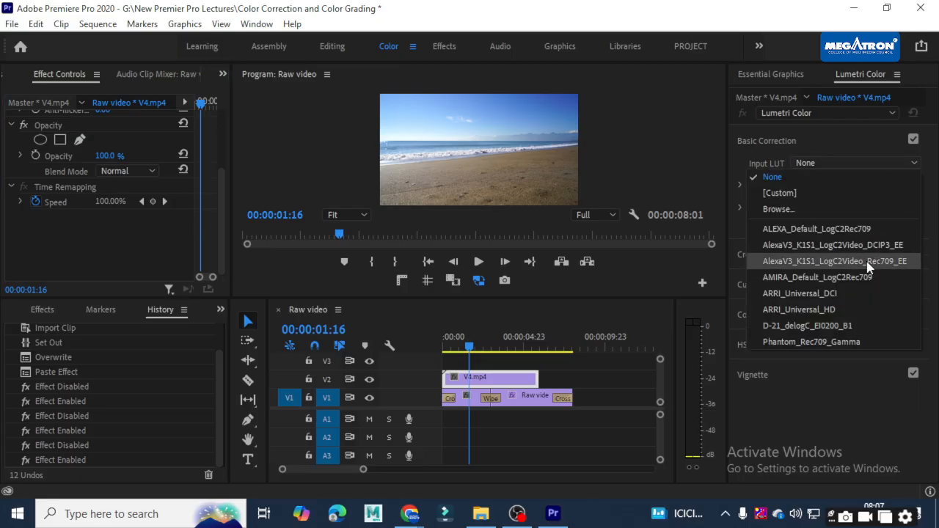
click(835, 327)
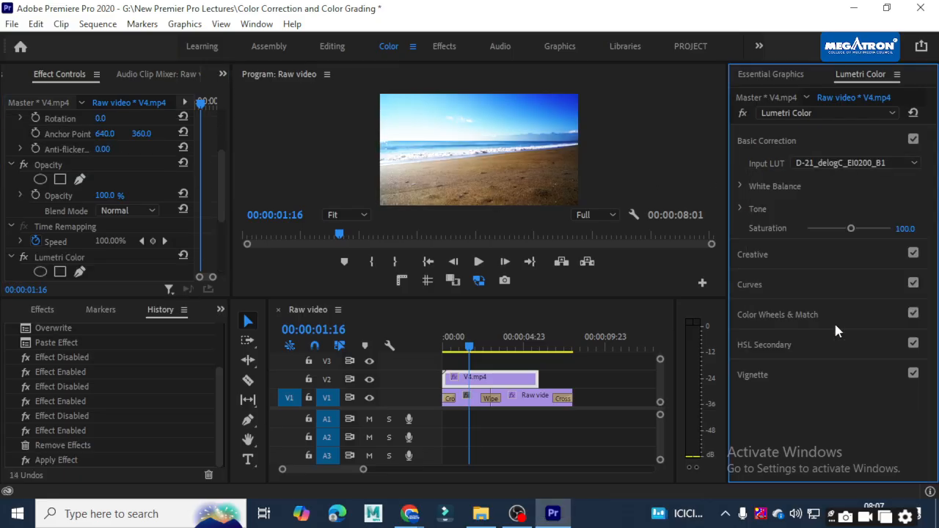
click(912, 166)
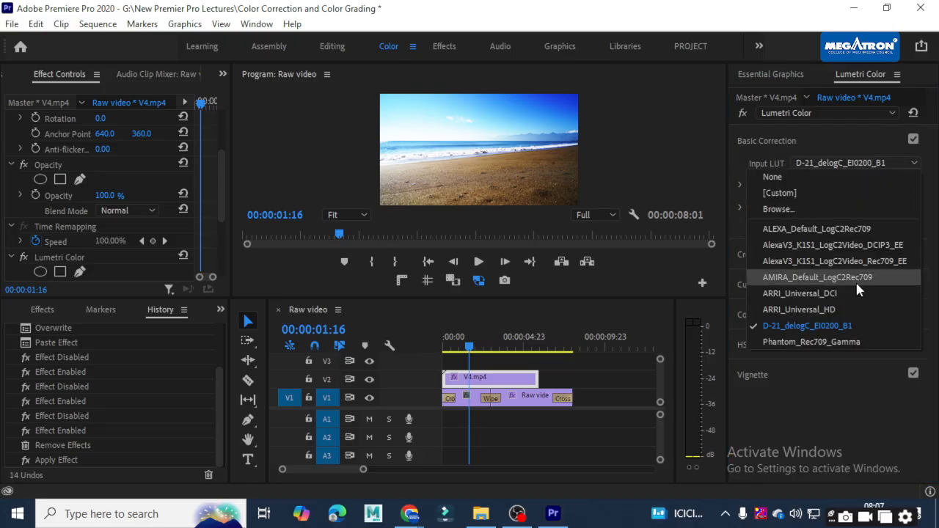
click(836, 278)
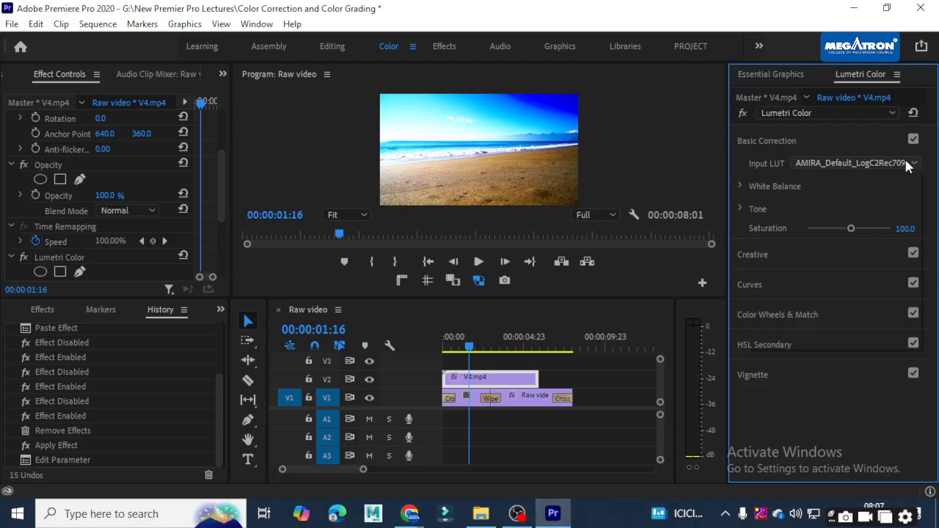
click(907, 164)
click(856, 243)
click(905, 162)
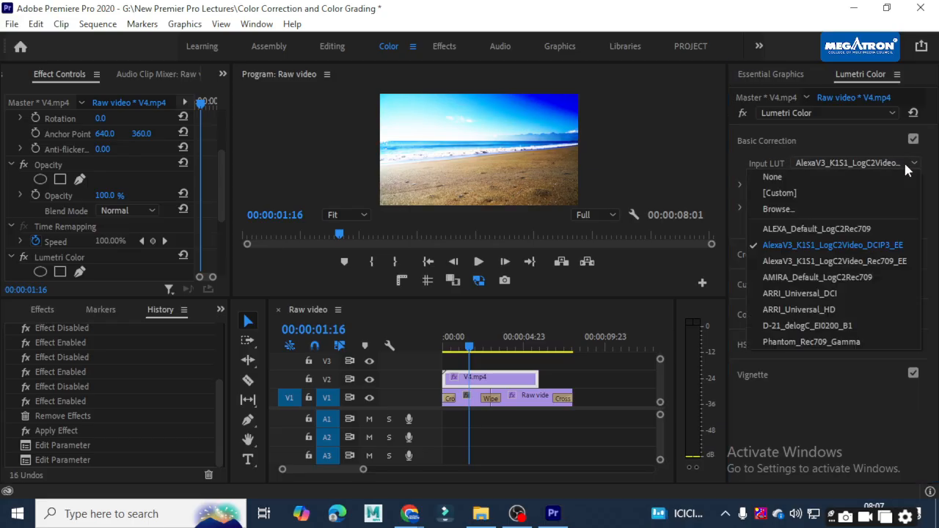
click(858, 339)
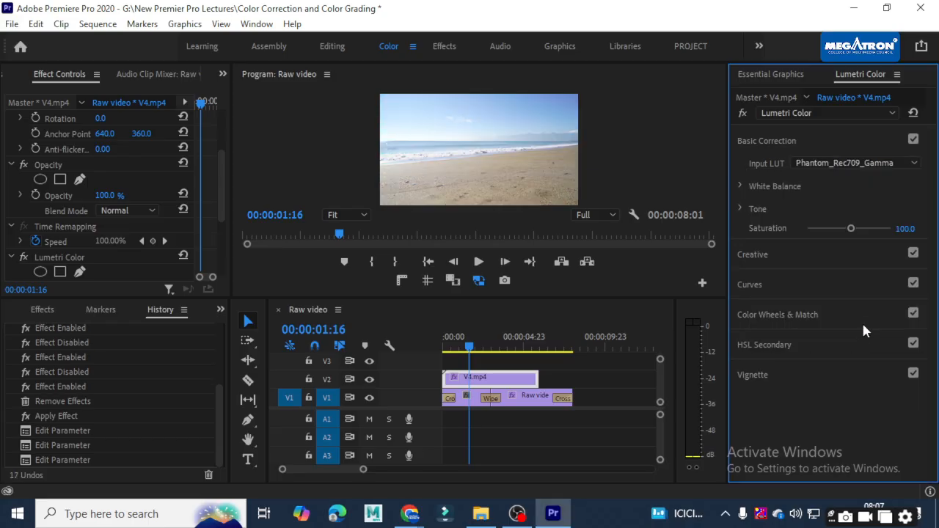
click(910, 164)
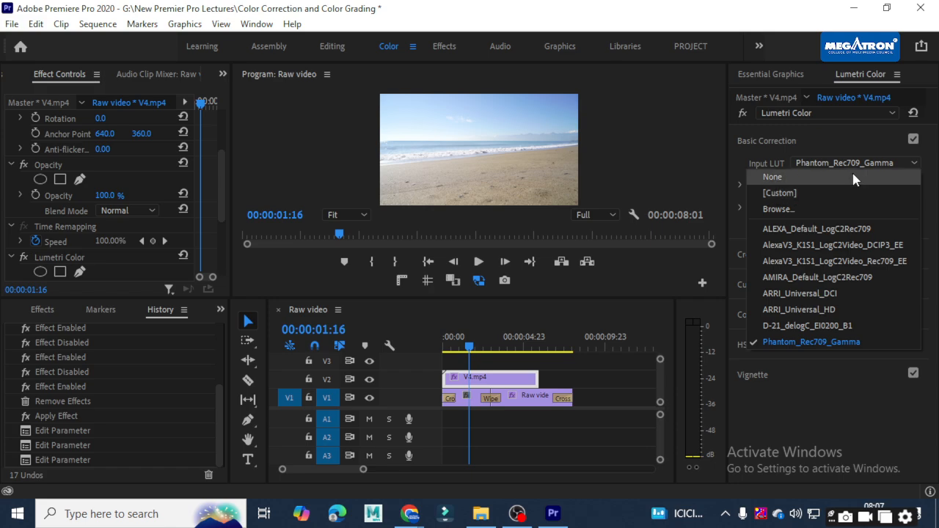
click(852, 177)
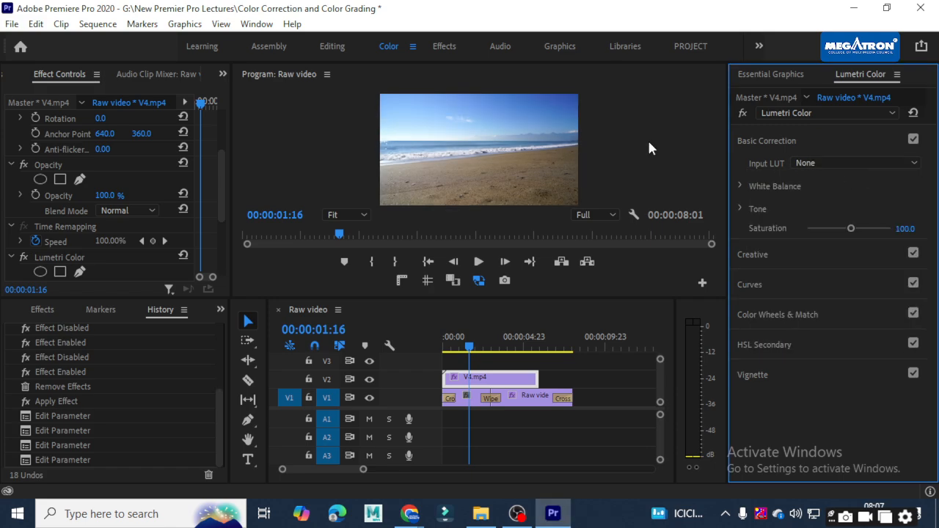
click(742, 182)
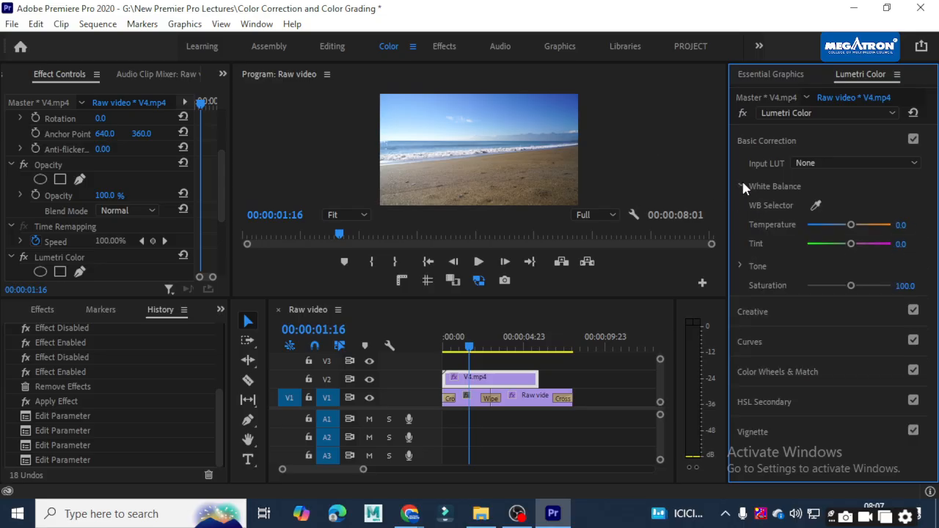
click(741, 181)
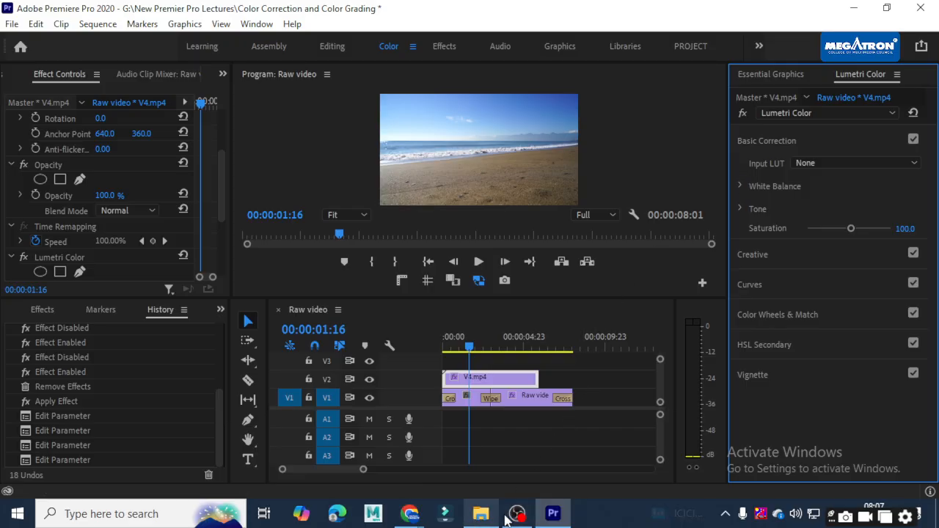
Switch to the Google Meet window in Chrome to check the in-call messages, and return to Premiere Pro.
mouse_move(415, 523)
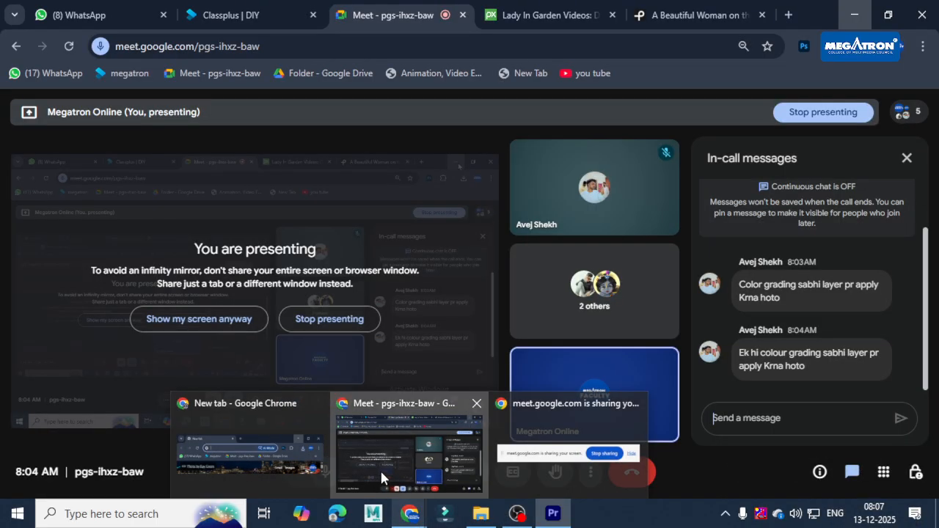
click(381, 469)
click(772, 424)
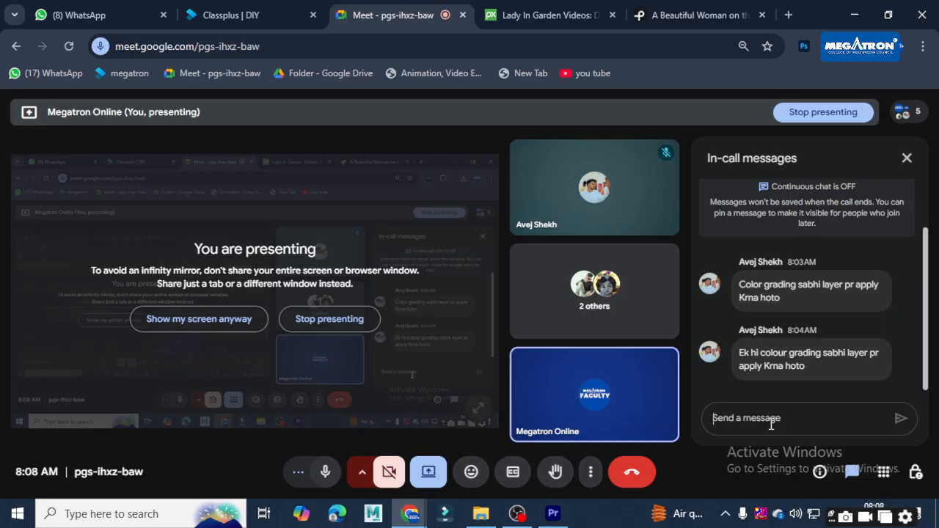
mouse_move(563, 520)
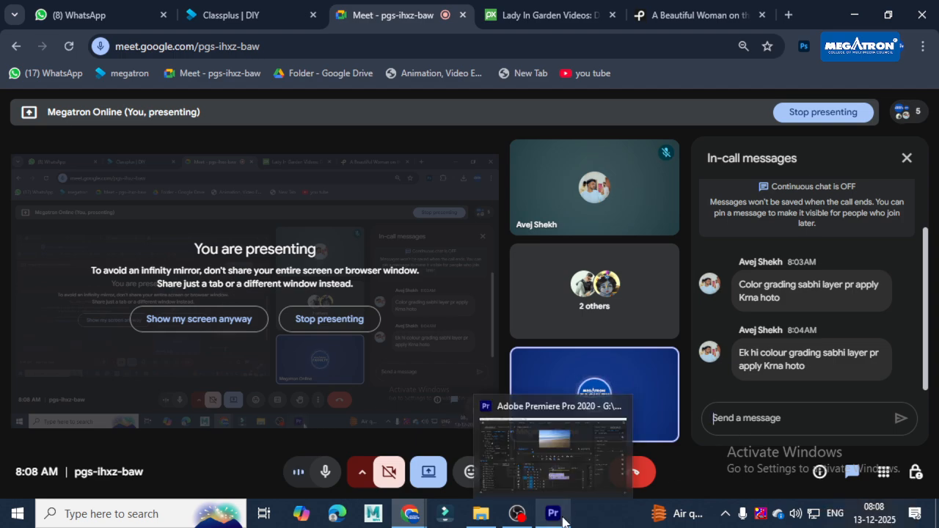
click(530, 459)
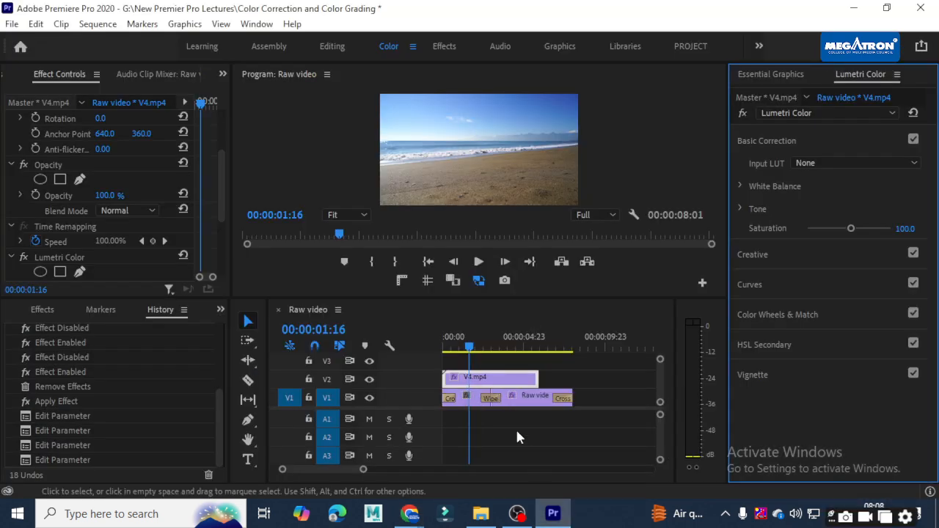
Delete the V4.mp4 clip from track V2 of the Raw video sequence.
click(495, 375)
key(Delete)
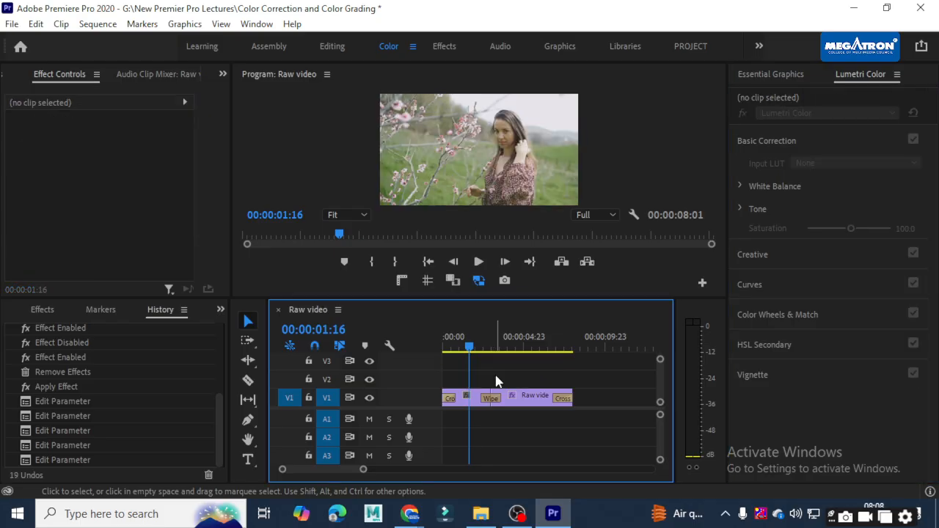
Show the graded Raw video clip at 00:00:03:14 and enable its Lumetri Vignette section.
drag(470, 346, 502, 346)
click(758, 257)
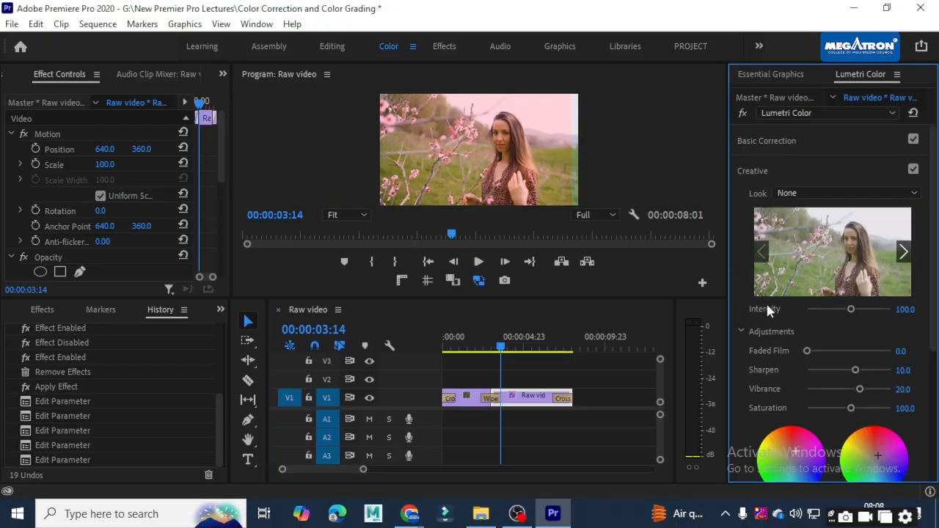
click(744, 170)
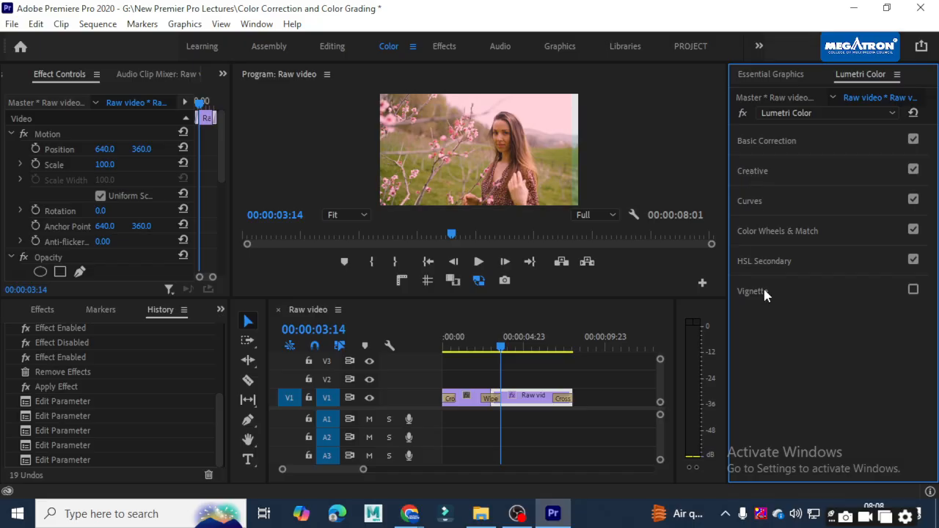
click(914, 290)
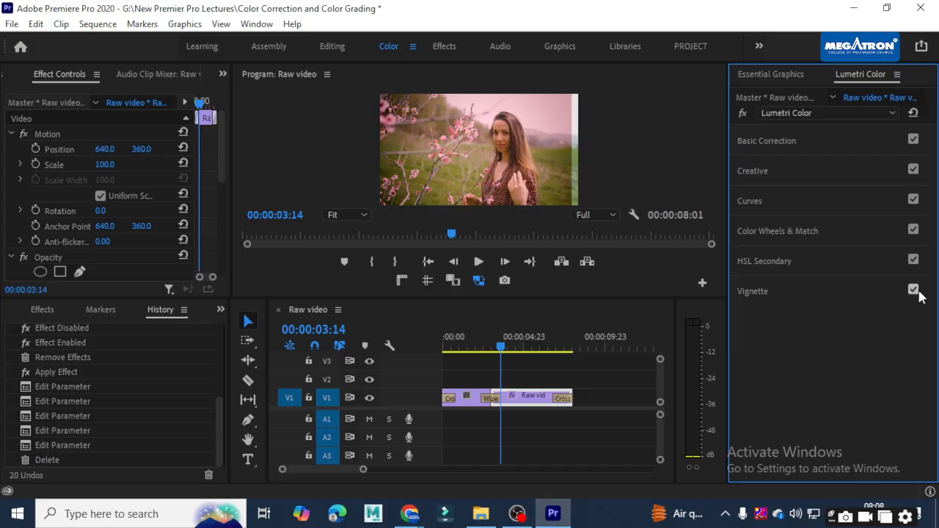
Disable the clip's Lumetri Vignette section, then save the Color Correction and Color Grading project and close Premiere Pro.
click(915, 290)
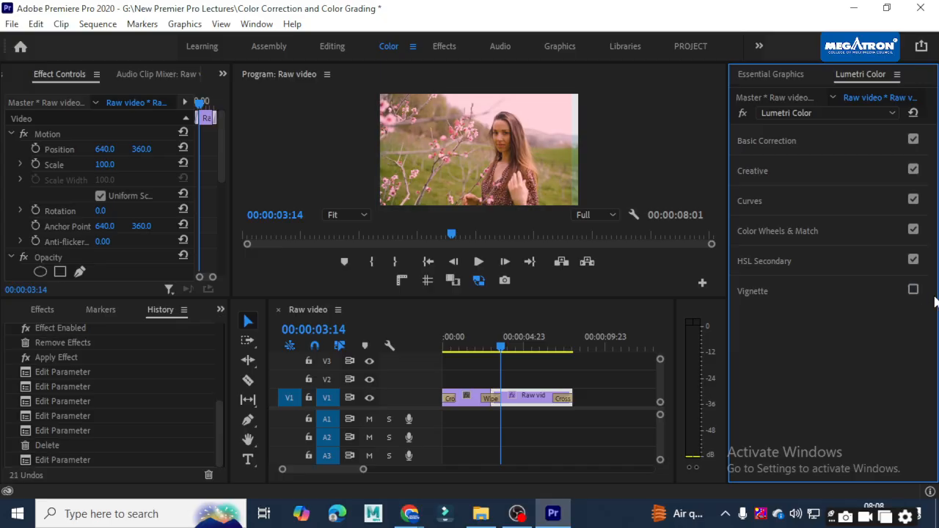
key(ctrl+s)
key(ctrl+s)
key(ctrl+s)
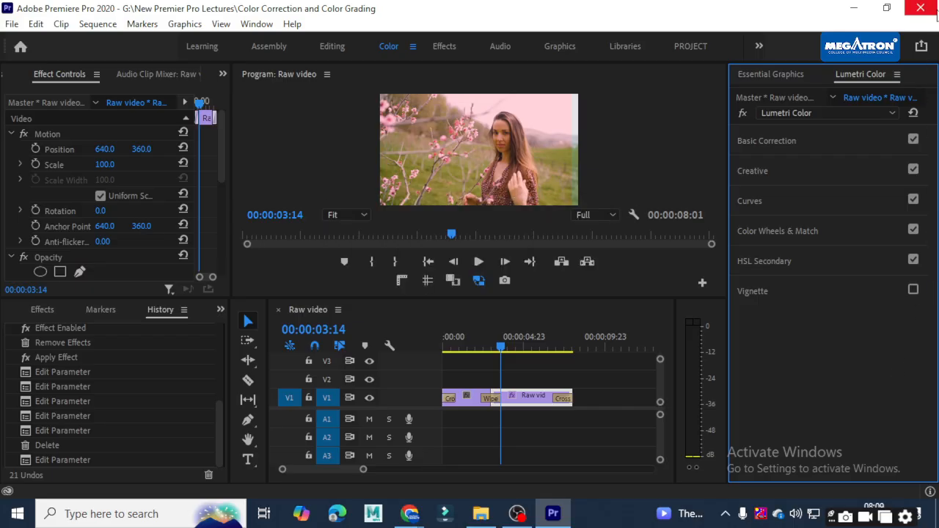
click(933, 8)
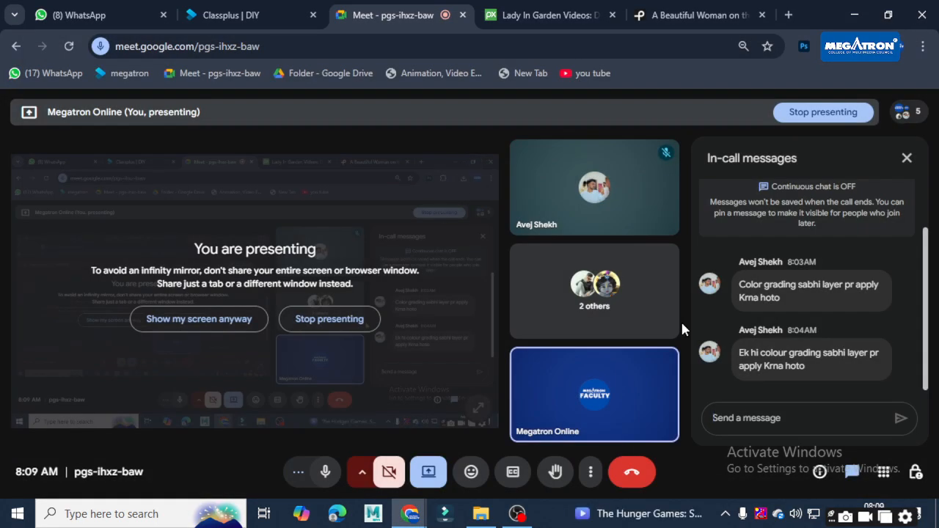
Close the in-call messages in the Google Meet call in Chrome and stop sharing the screen.
click(905, 158)
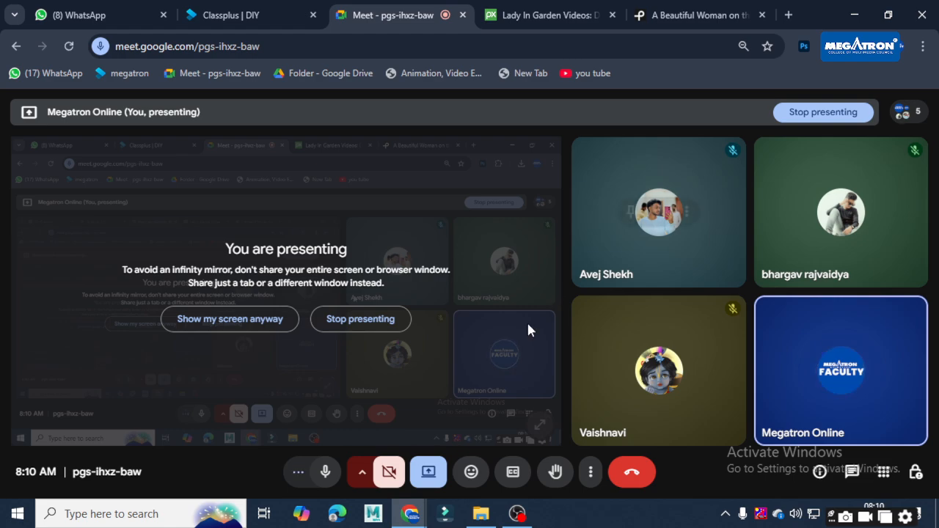
click(430, 476)
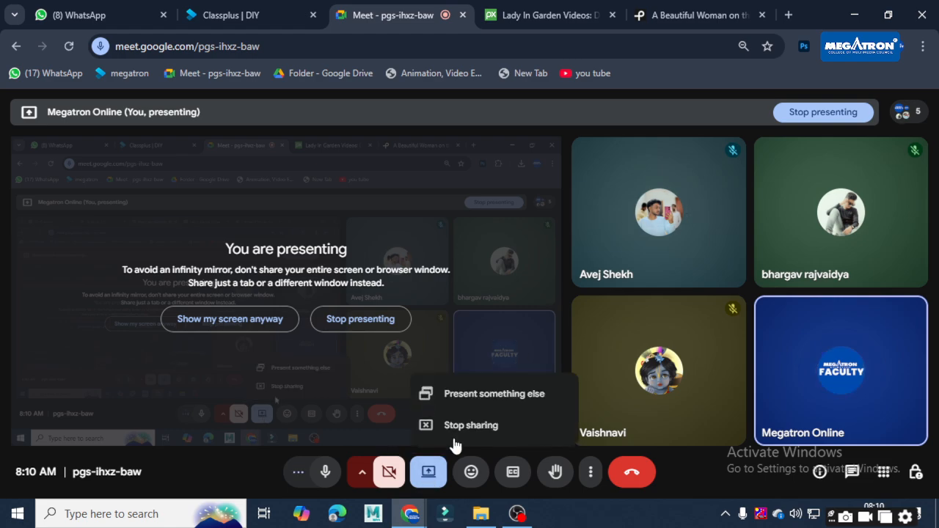
click(456, 427)
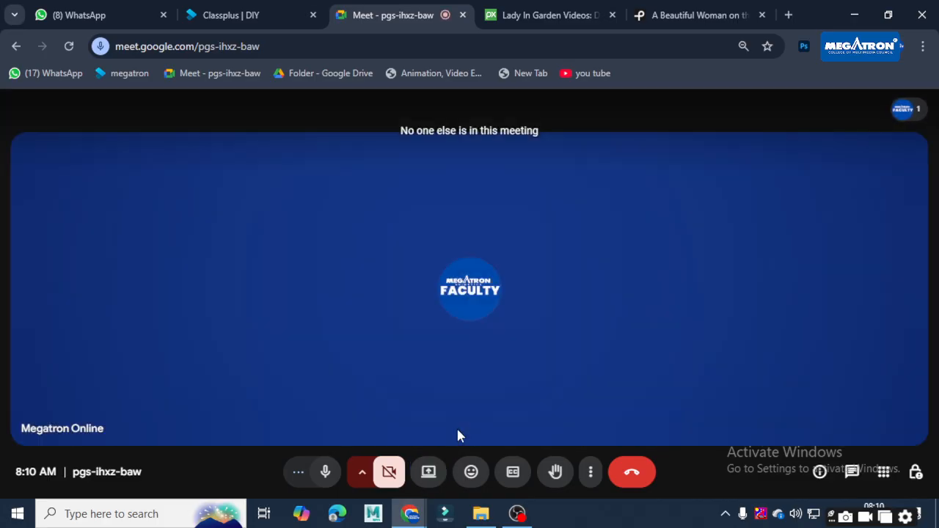
Leave the Google Meet call and close its browser tab, ending in the OBS window.
click(624, 482)
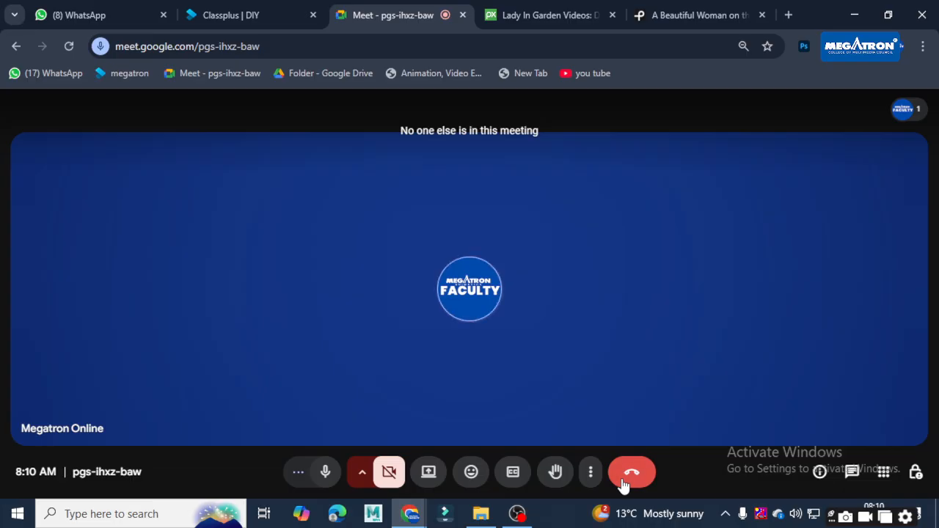
click(514, 229)
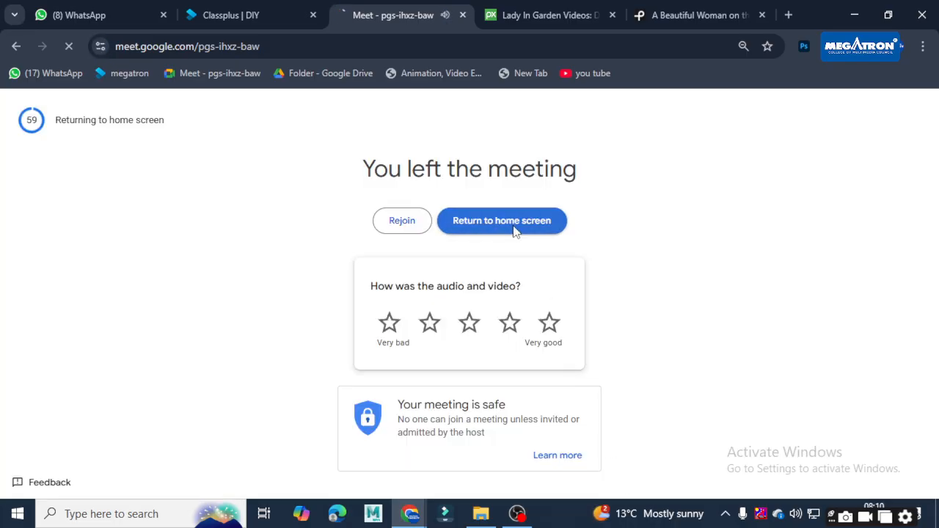
mouse_move(520, 516)
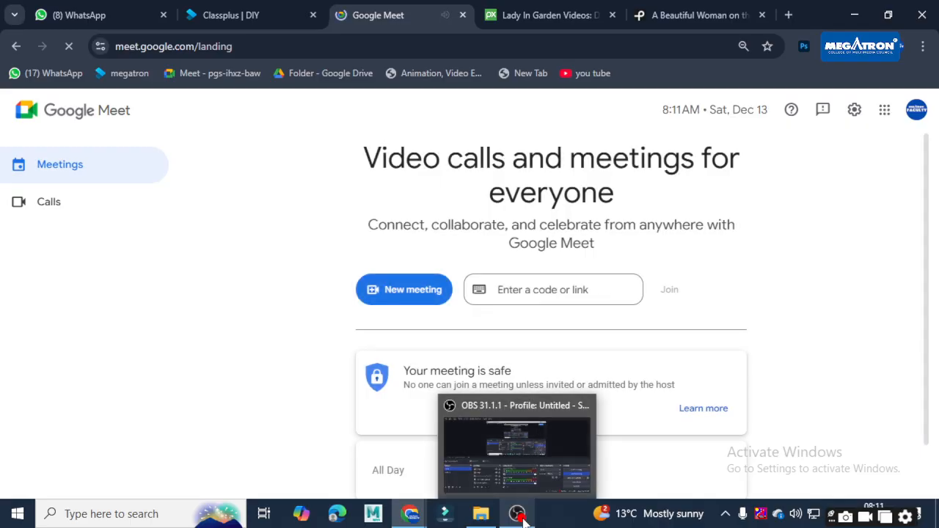
click(463, 16)
click(519, 513)
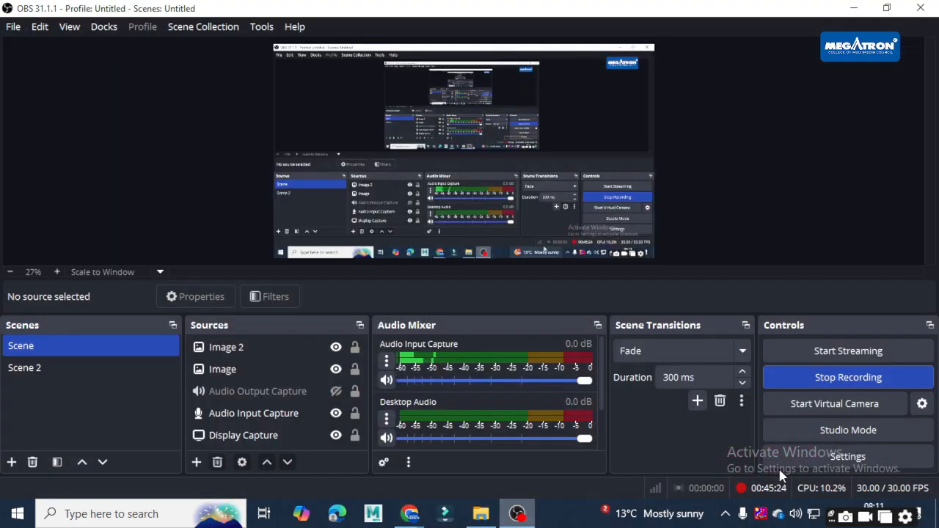